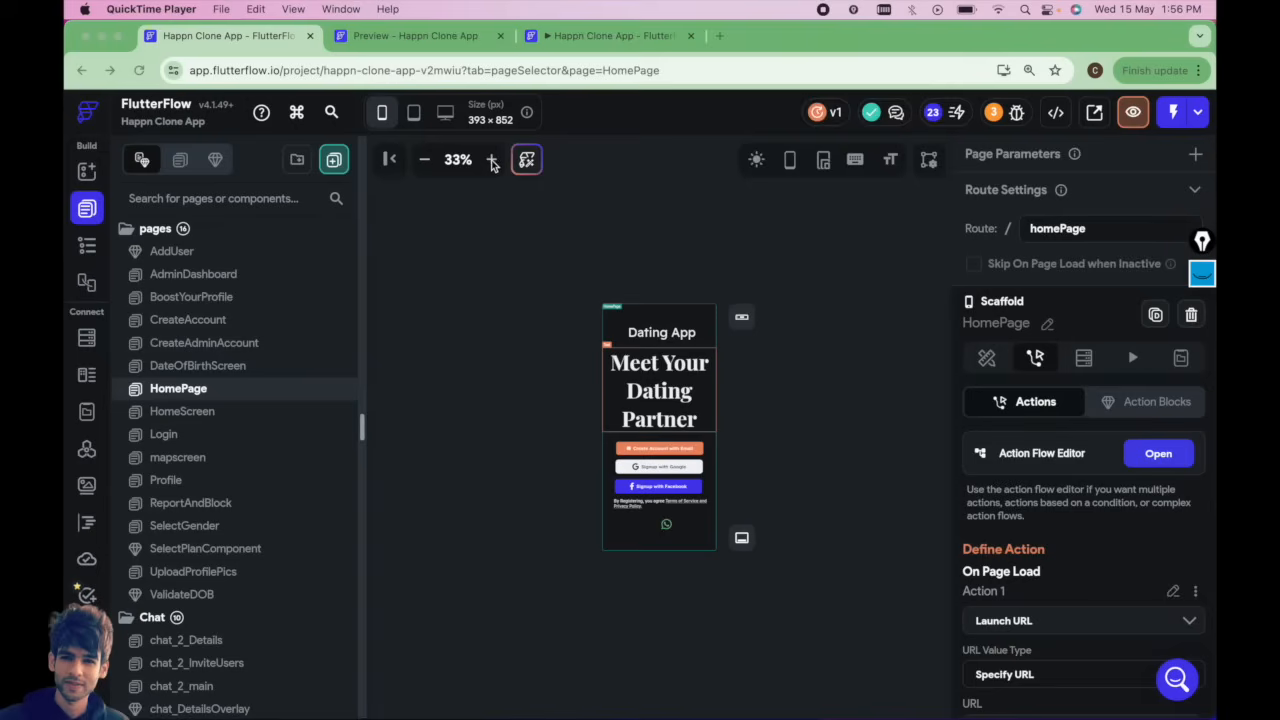
Zoom in on the canvas and look through the SelectGender, HomeScreen and HomePage pages.
left_click(491, 161)
left_click(491, 161)
left_click(491, 161)
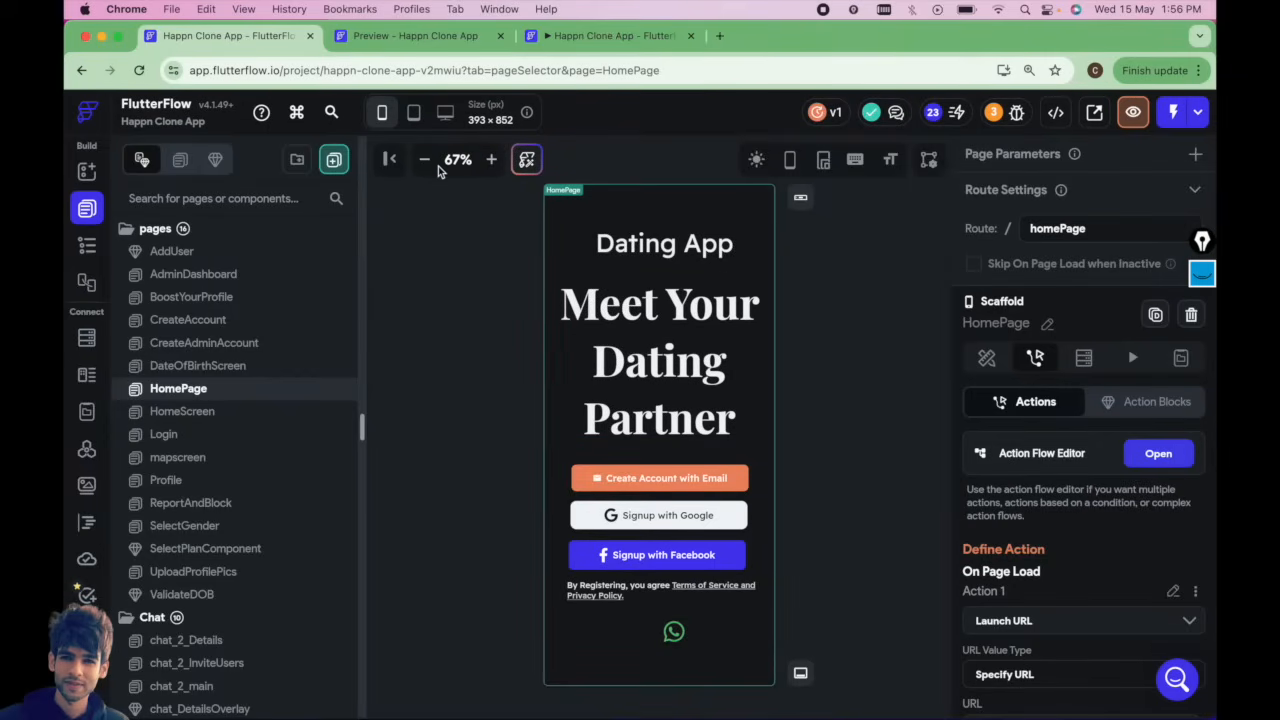
left_click(187, 527)
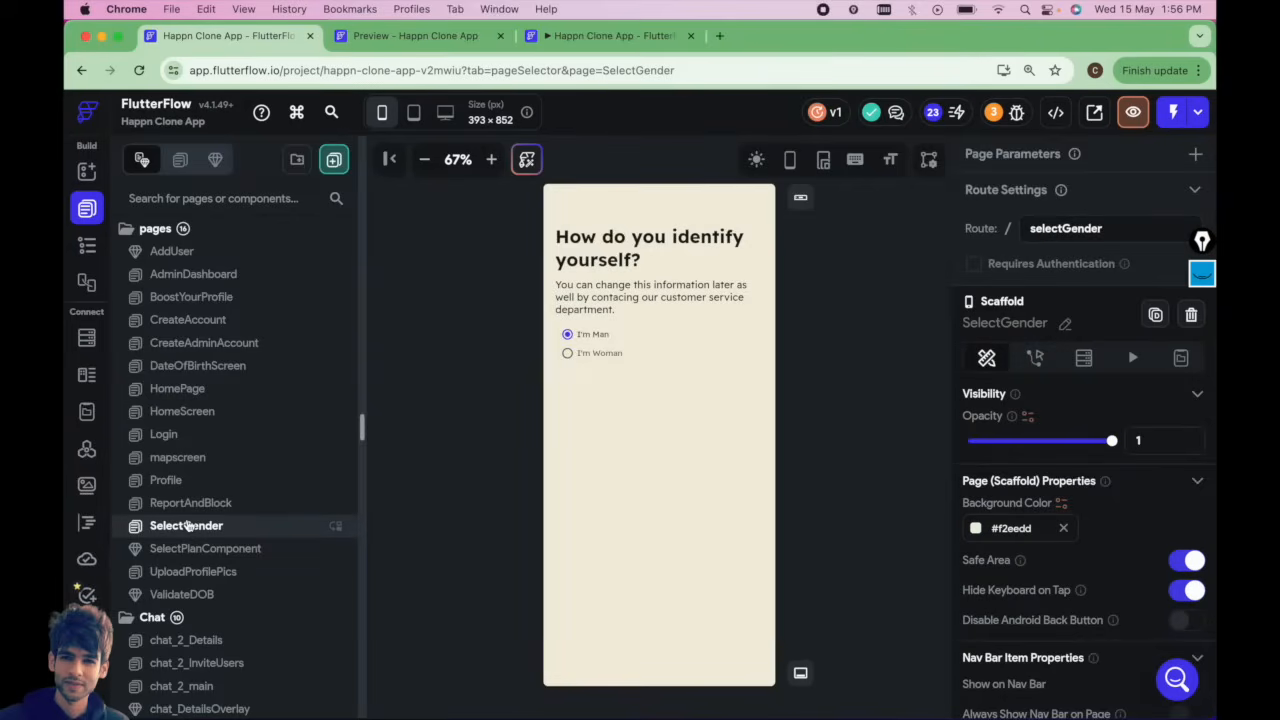
left_click(196, 572)
left_click(179, 412)
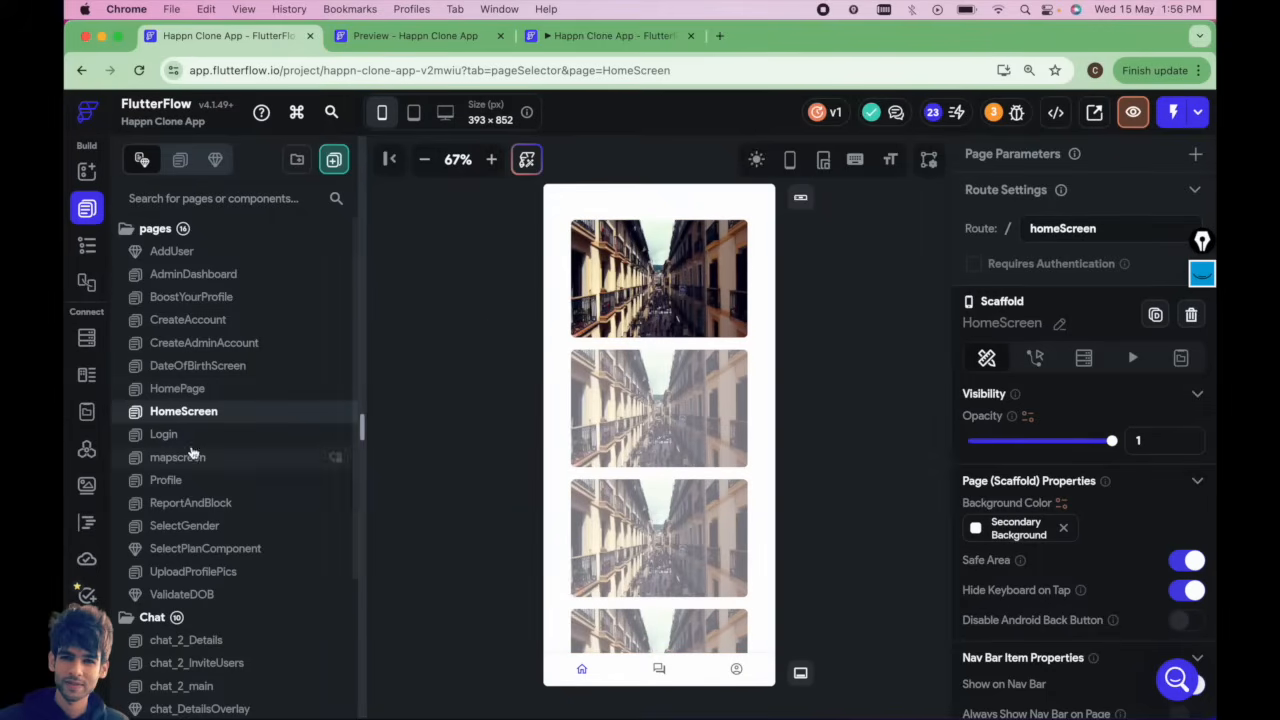
left_click(197, 389)
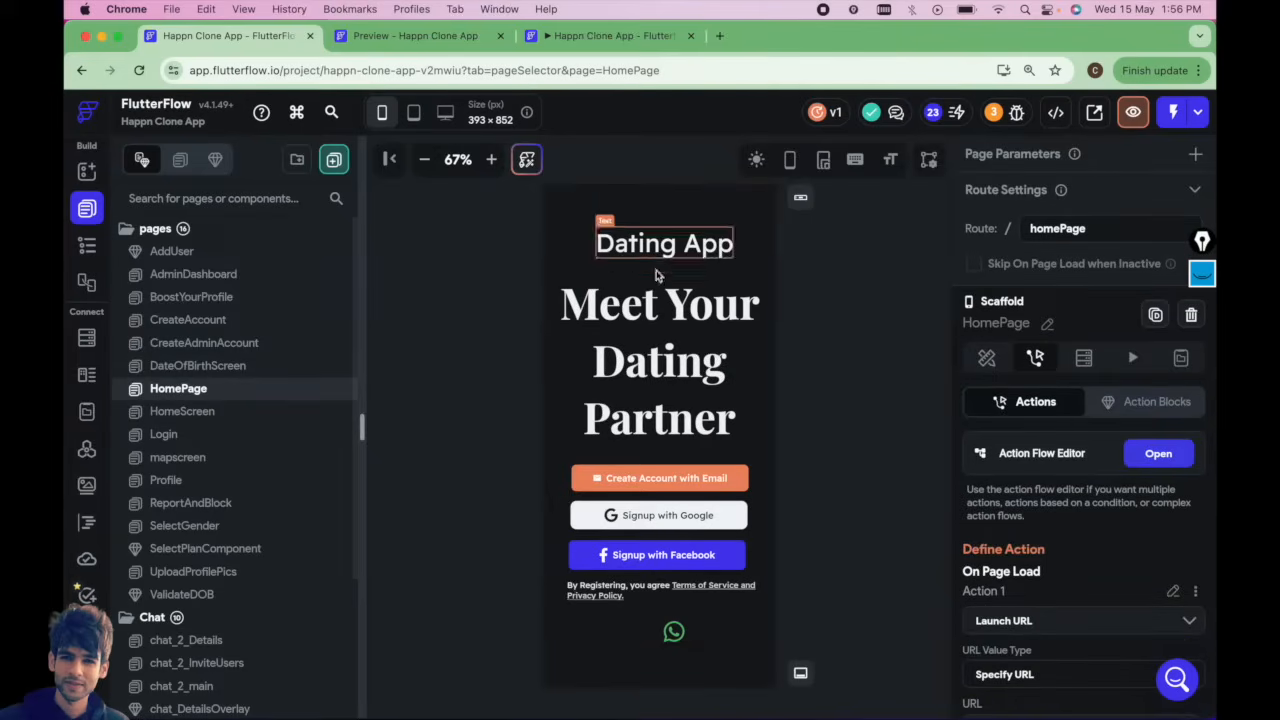
Preview the HomePage at desktop, tablet and phone sizes and zoom the canvas to 50%.
left_click(445, 113)
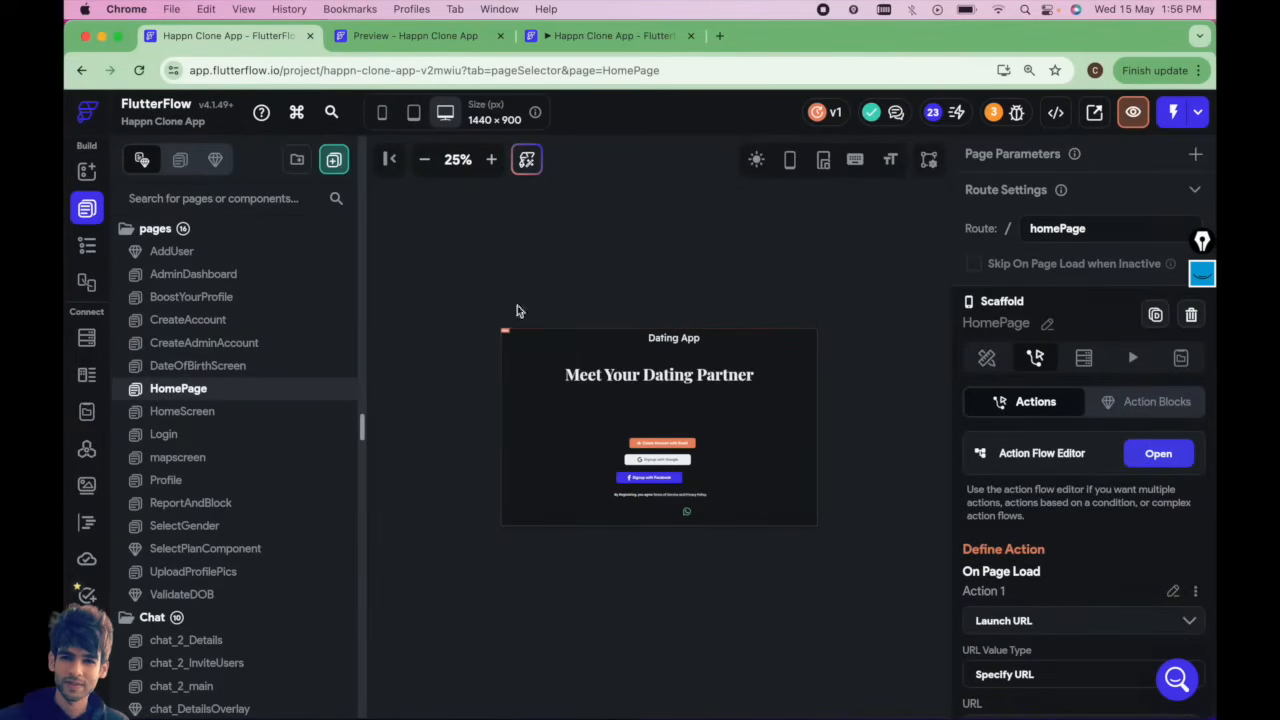
left_click(413, 112)
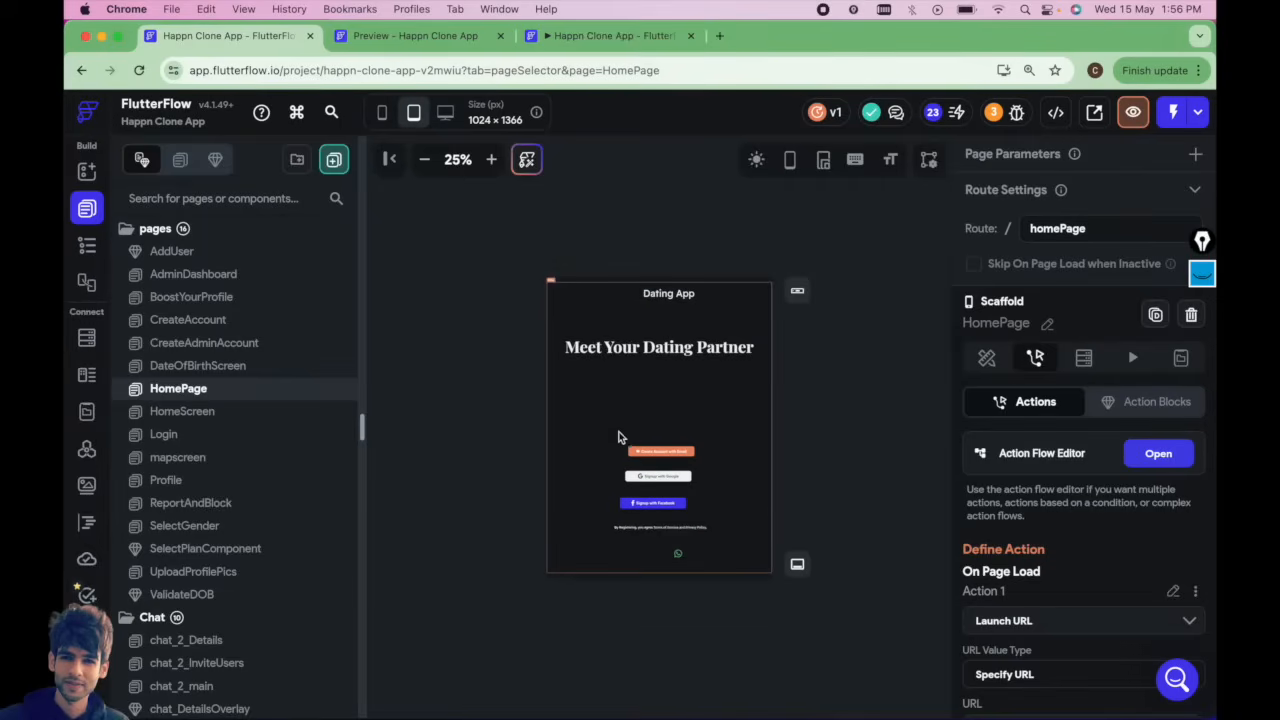
left_click(383, 112)
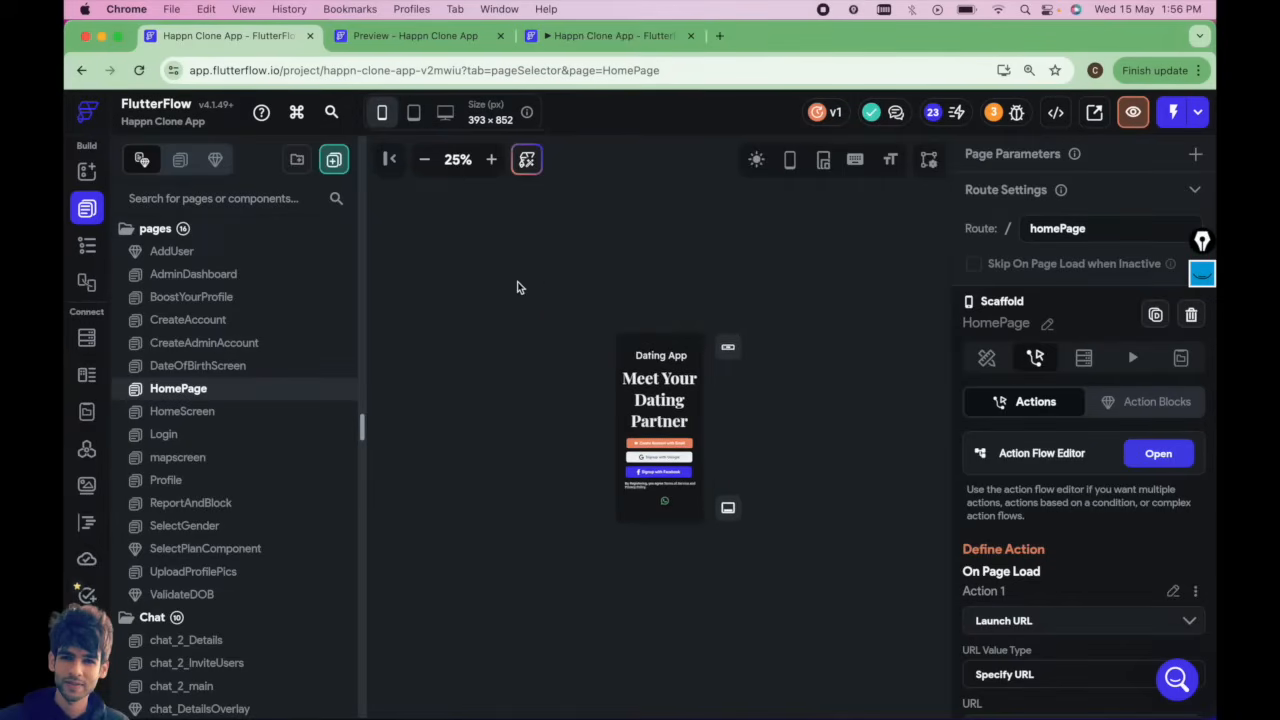
left_click(491, 160)
left_click(491, 160)
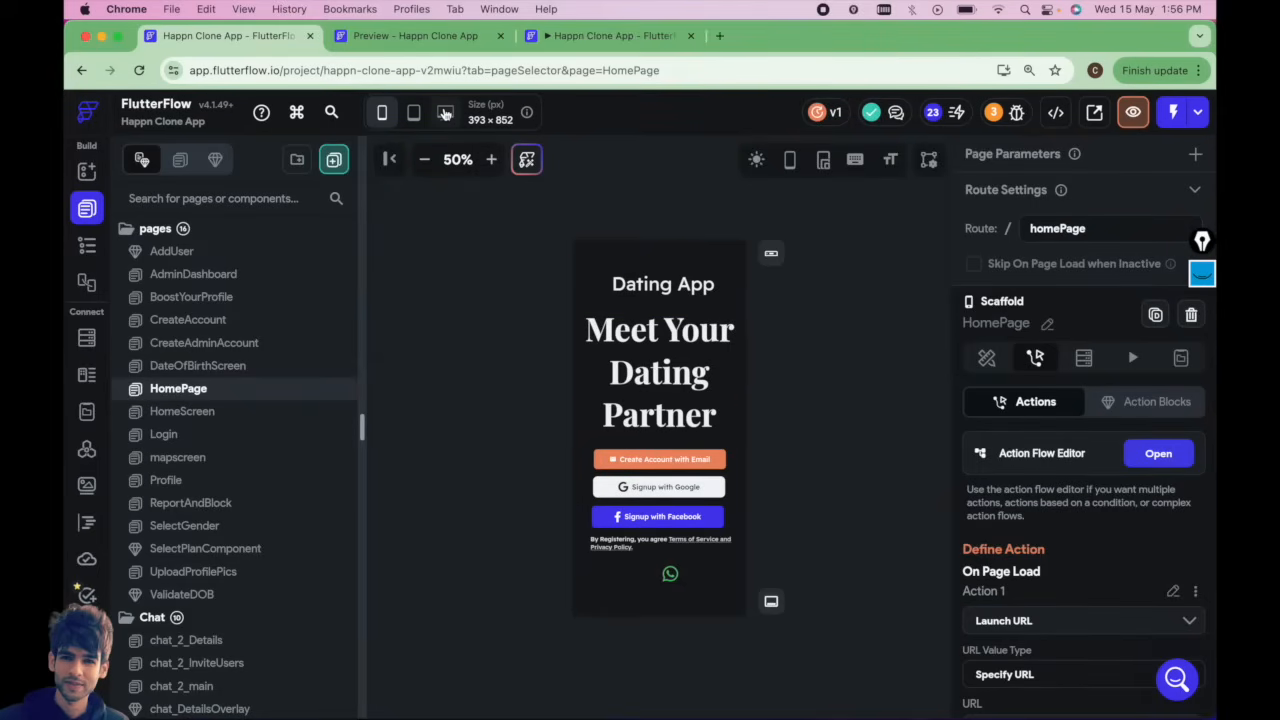
Wrap the HomePage's Stack widget in a Container.
left_click(594, 261)
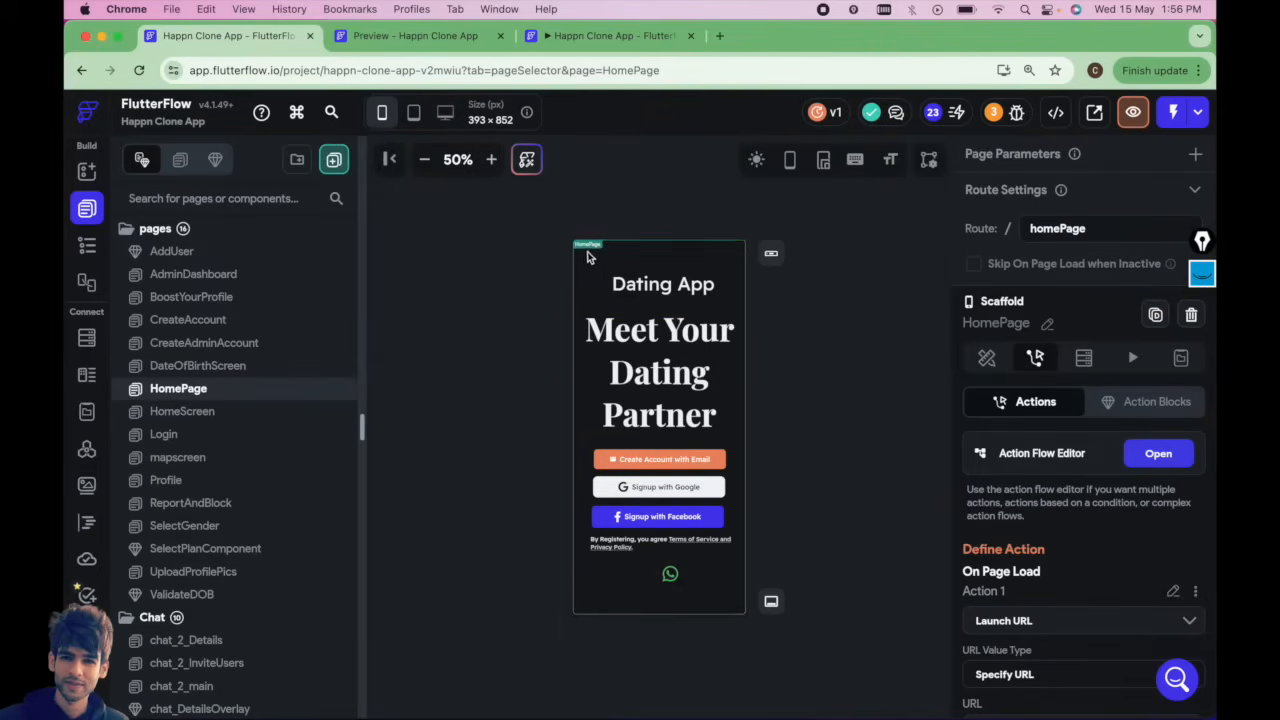
left_click(87, 245)
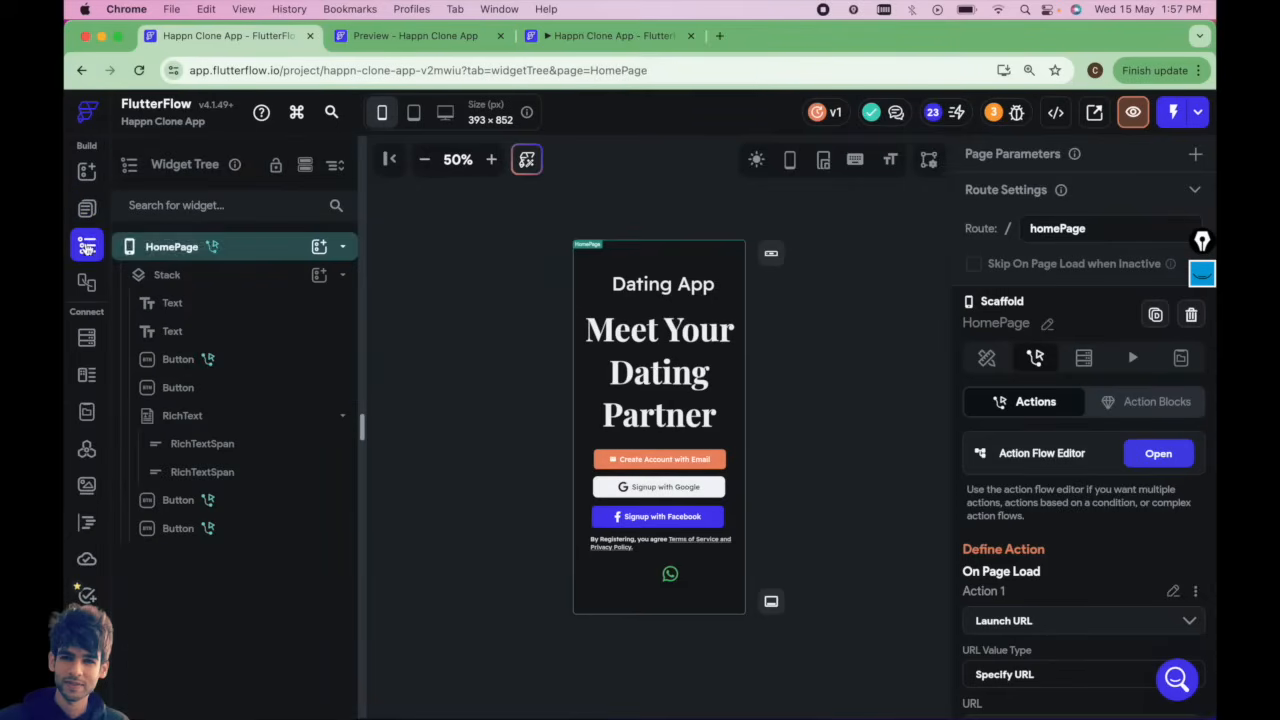
left_click(195, 279)
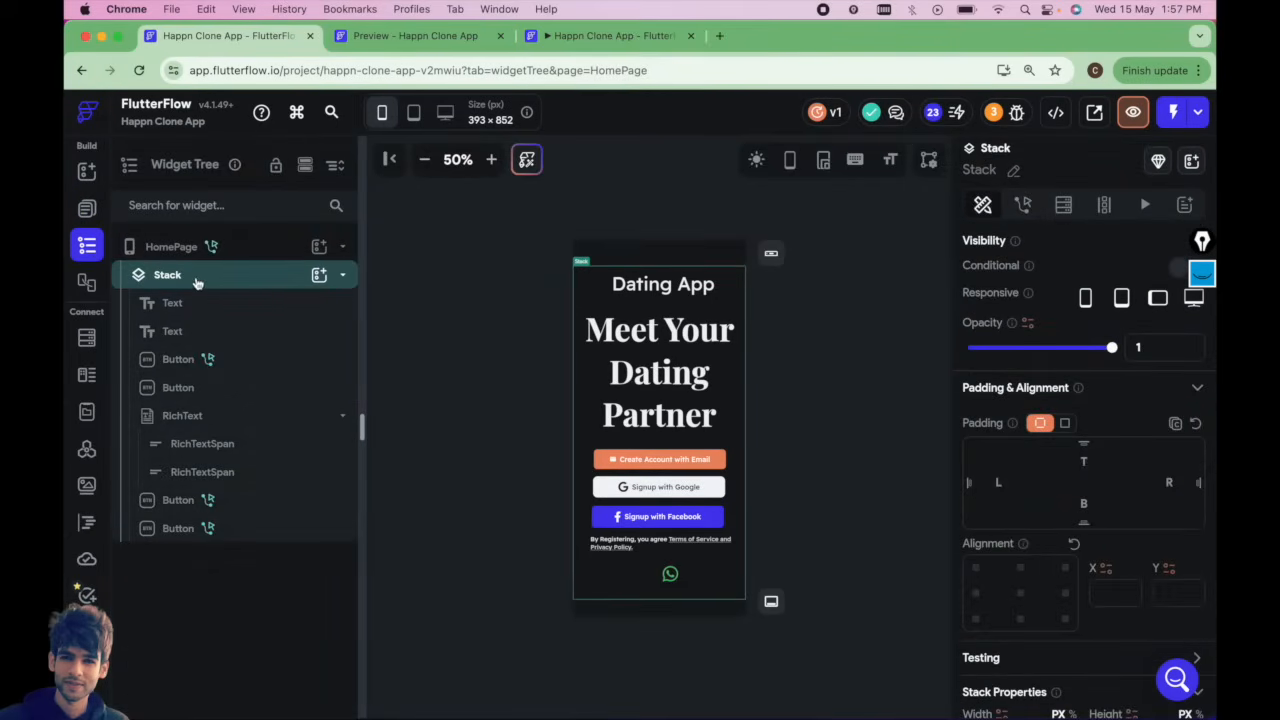
right_click(214, 279)
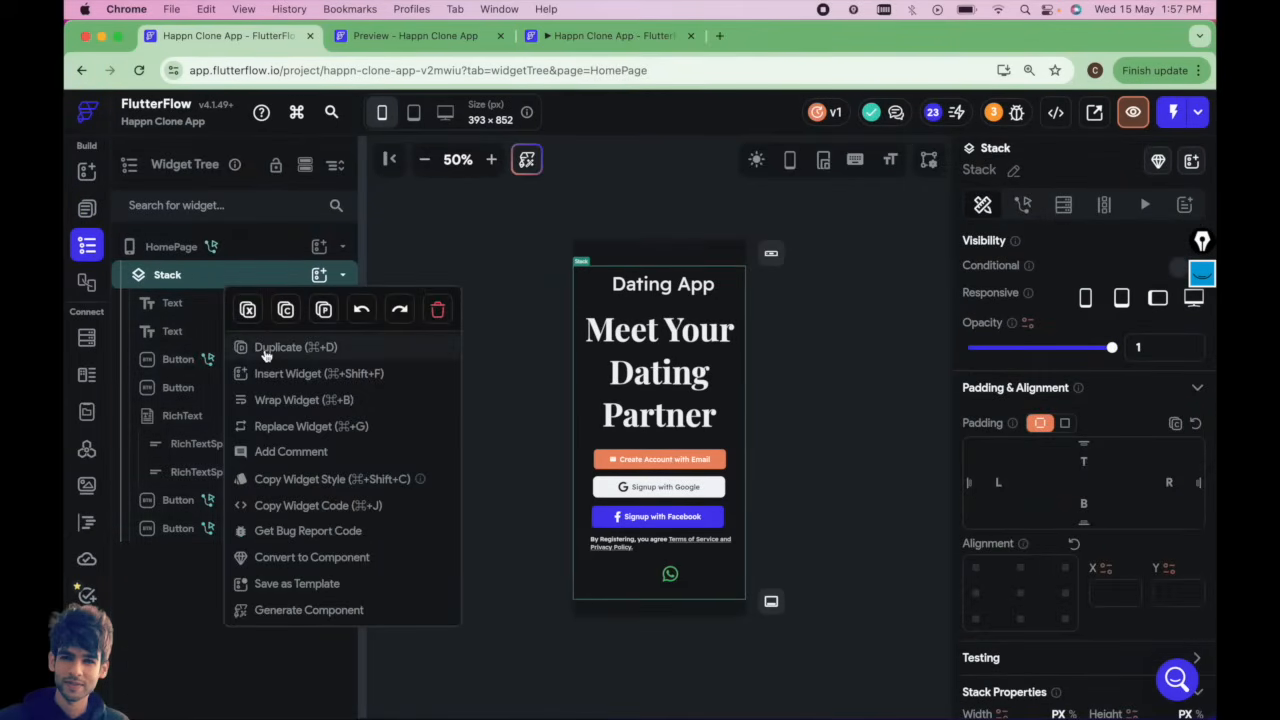
left_click(292, 408)
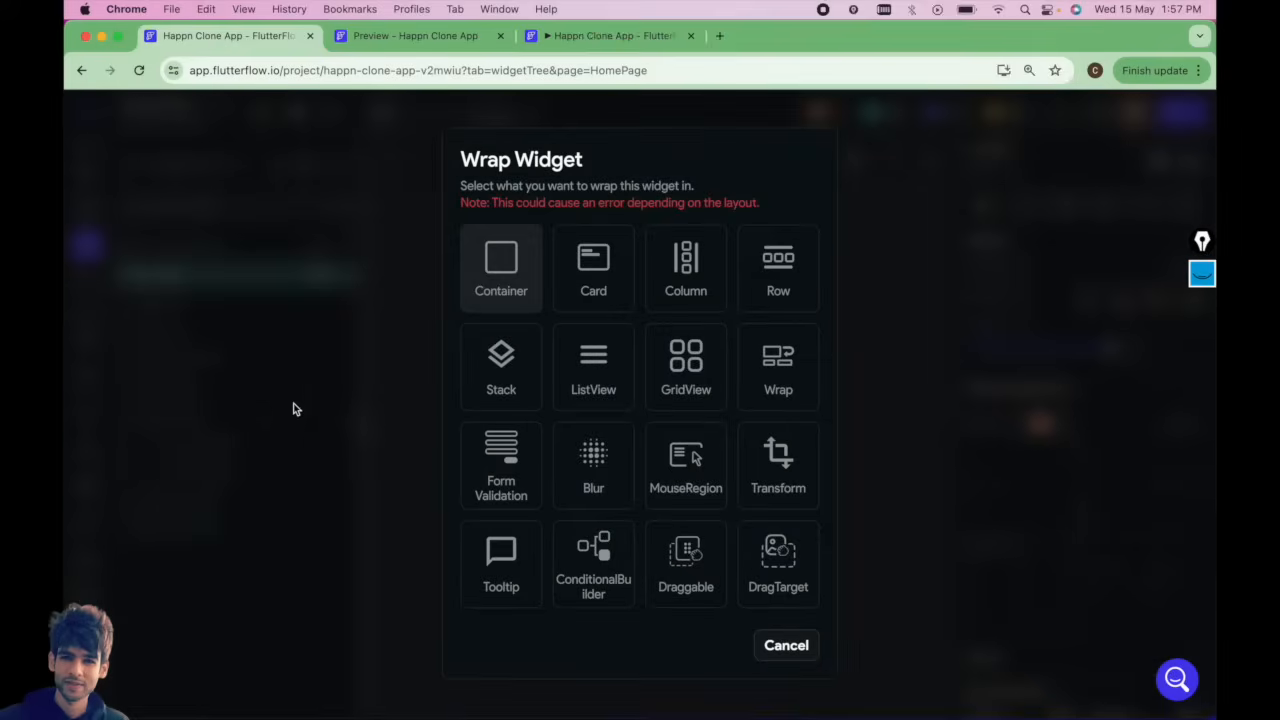
left_click(504, 268)
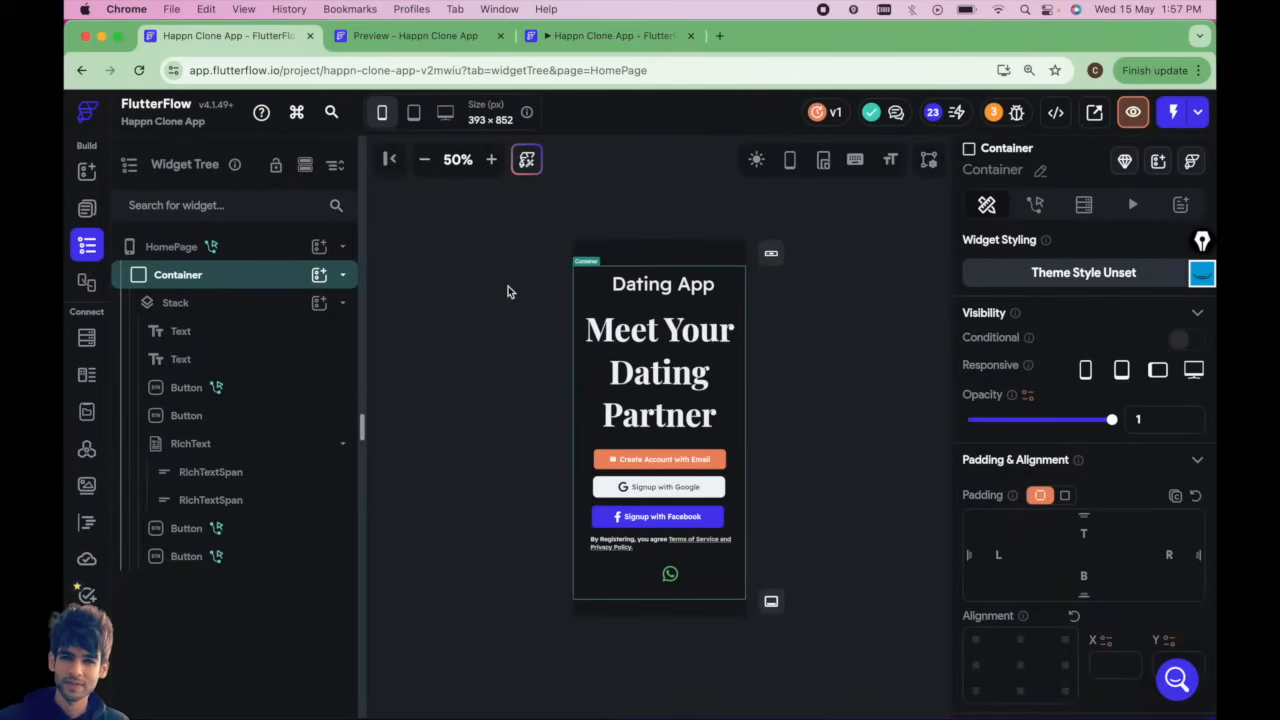
Set the new Container's maximum width to 500.
left_click(202, 281)
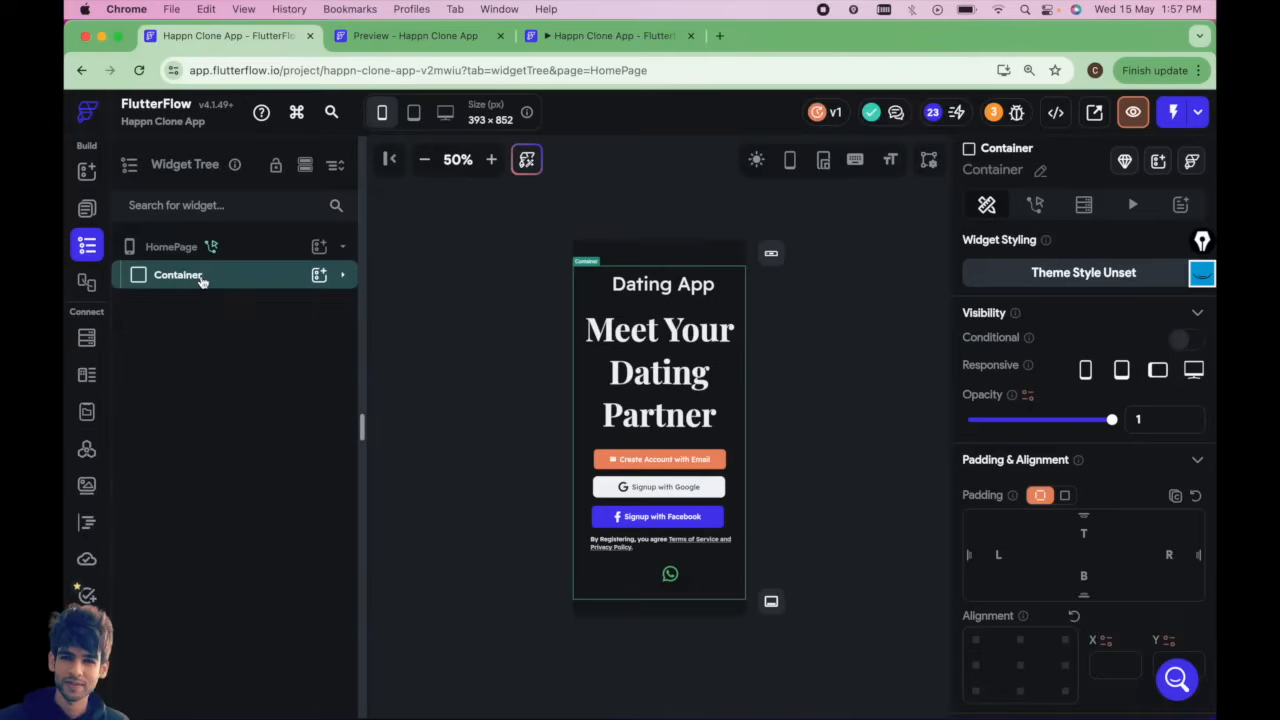
left_click(343, 278)
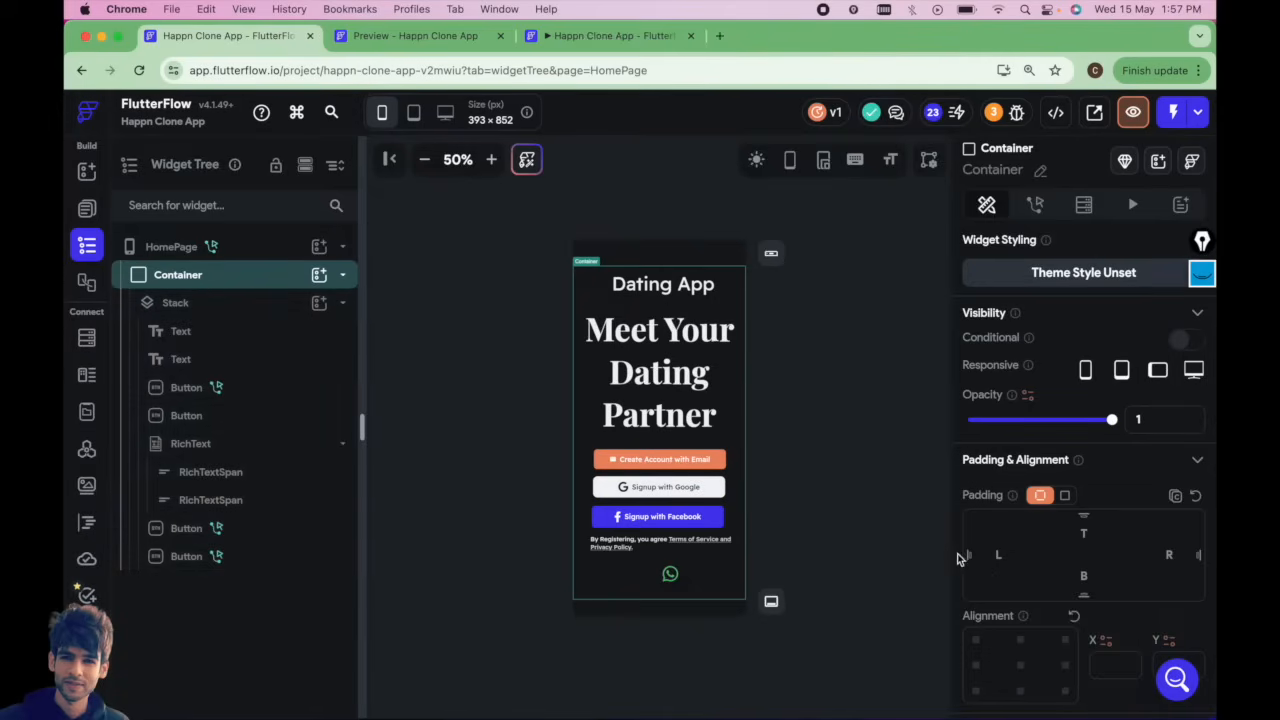
scroll(1036, 636, "down", 10)
left_click(1010, 472)
type("500")
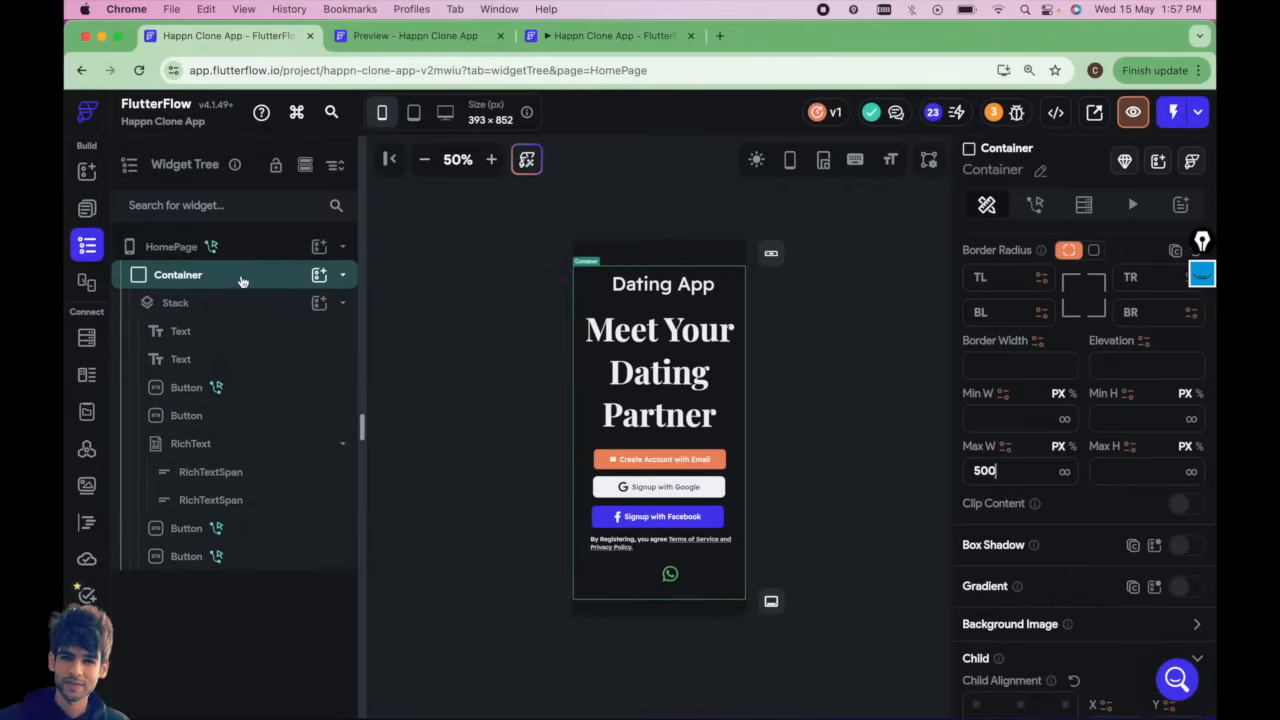
Switch to desktop size and delete the WhatsApp button at the bottom of the page.
scroll(1186, 400, "up", 10)
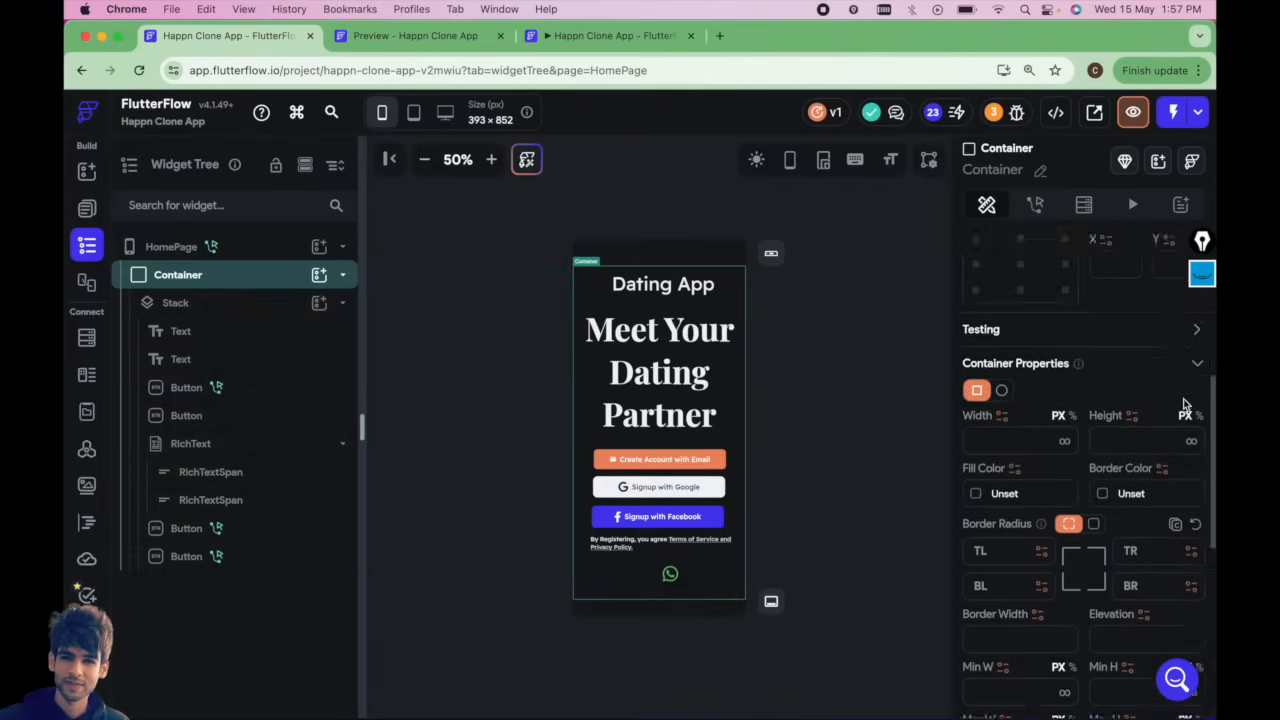
left_click(445, 112)
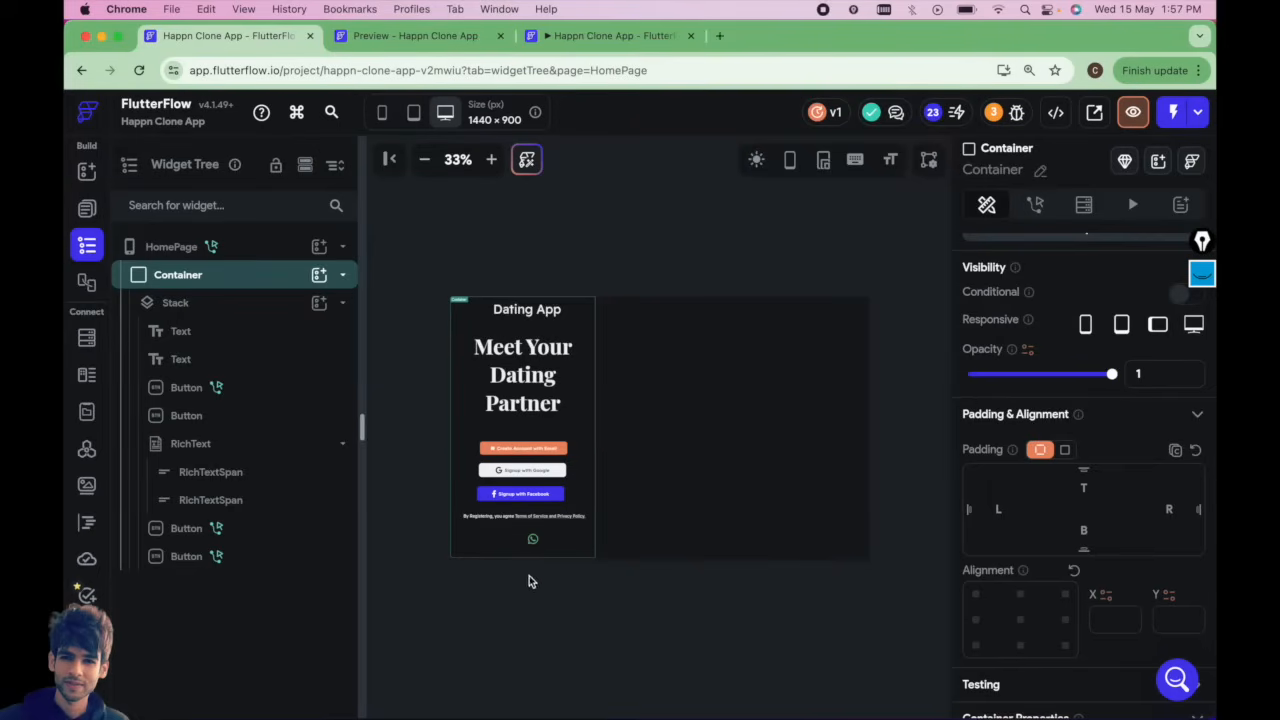
left_click(532, 541)
key("Delete")
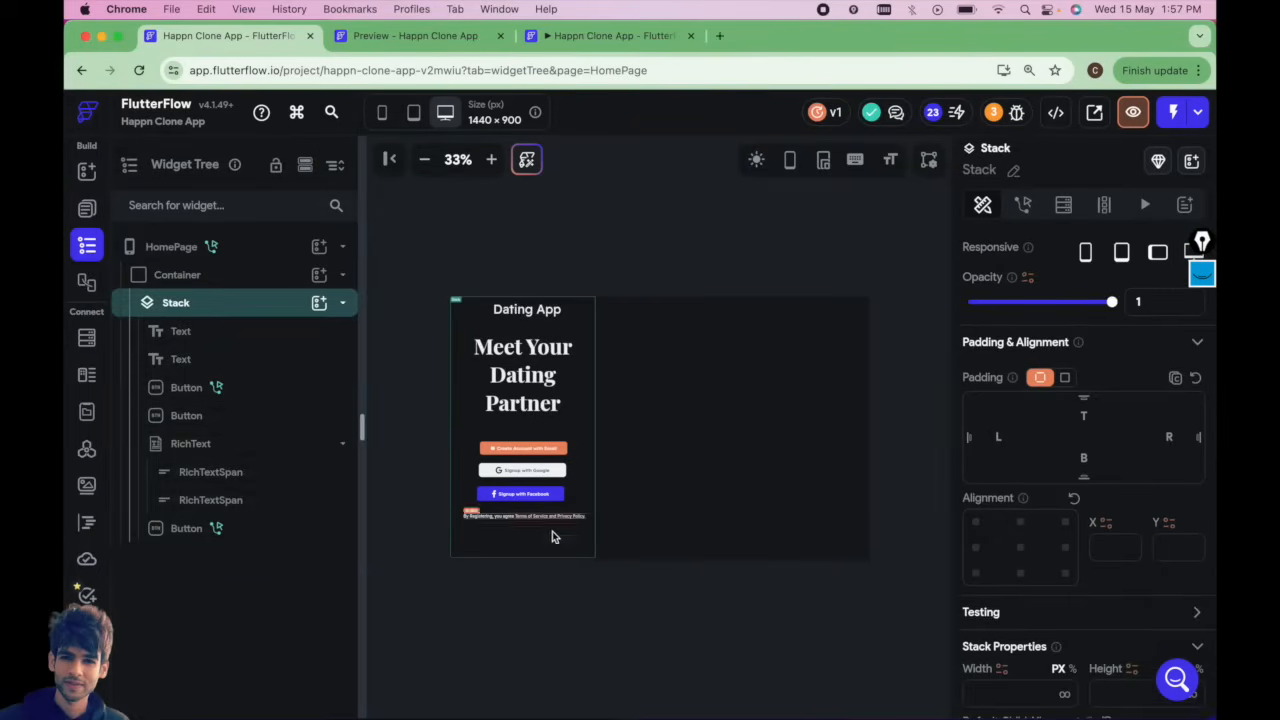
Select and examine the 'Dating App' and 'Meet Your Dating Partner' texts on the desktop canvas.
left_click(545, 597)
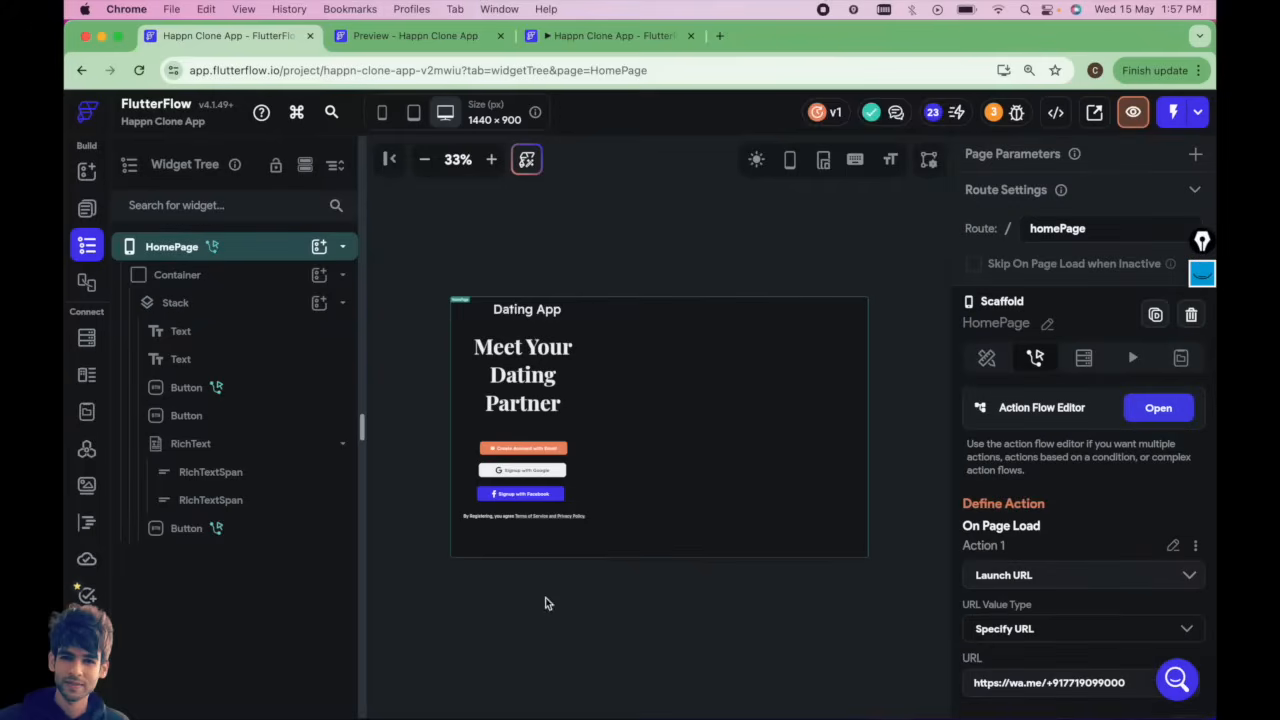
left_click(520, 372)
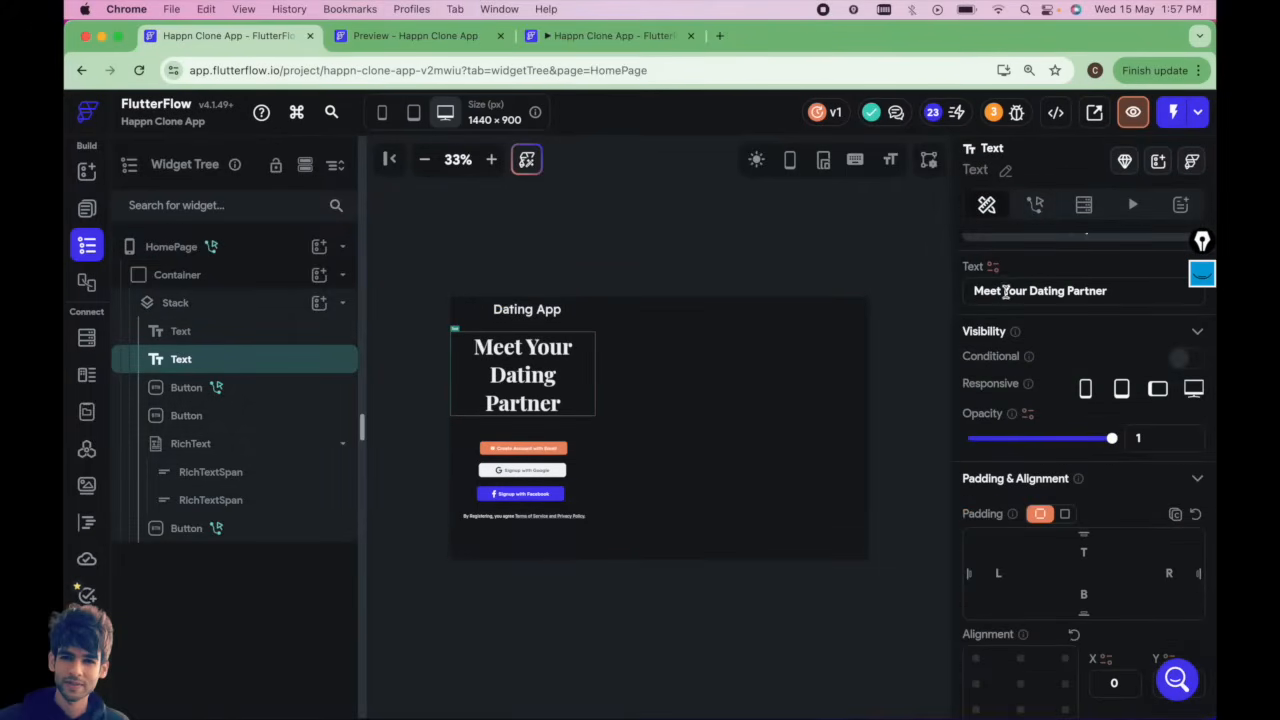
mouse_move(988, 291)
left_mouse_down()
mouse_move(1109, 292)
mouse_move(977, 291)
left_mouse_up()
triple_click(977, 291)
triple_click(1063, 294)
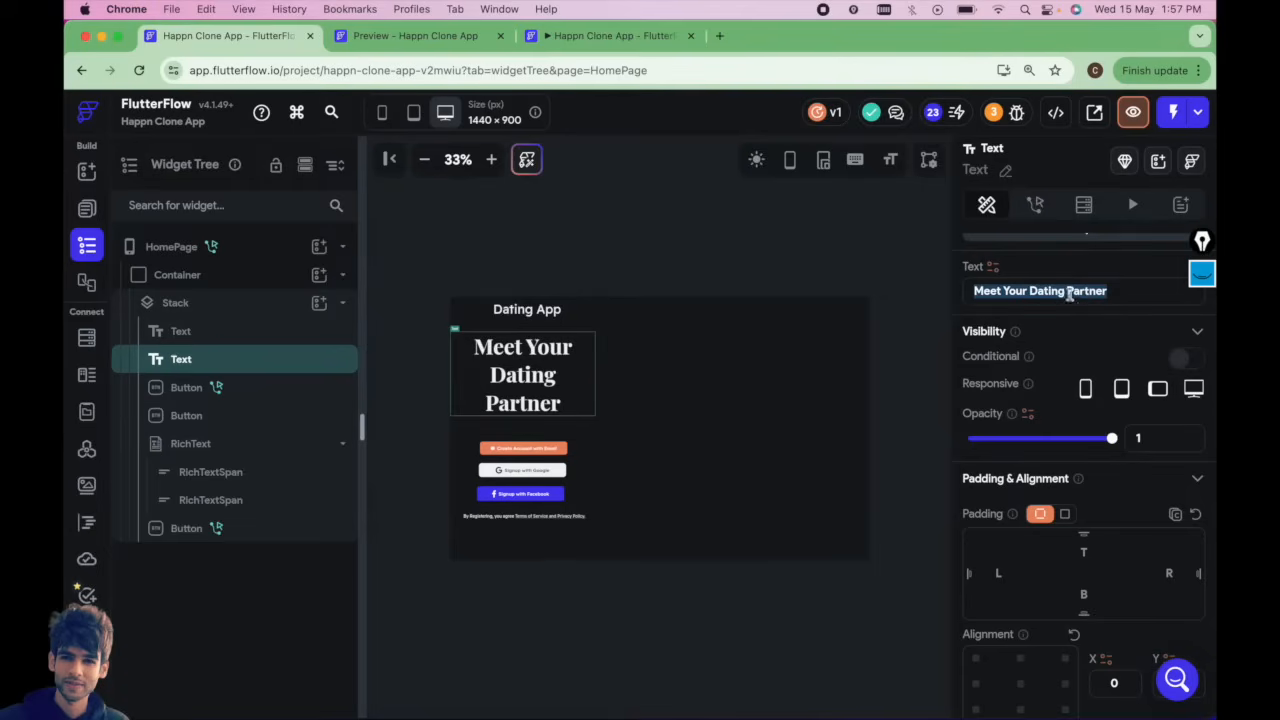
left_click(521, 318)
left_click_drag(521, 318, 526, 325)
left_click(552, 278)
mouse_move(520, 380)
left_mouse_down()
mouse_move(520, 399)
mouse_move(519, 384)
left_mouse_up()
left_click(582, 266)
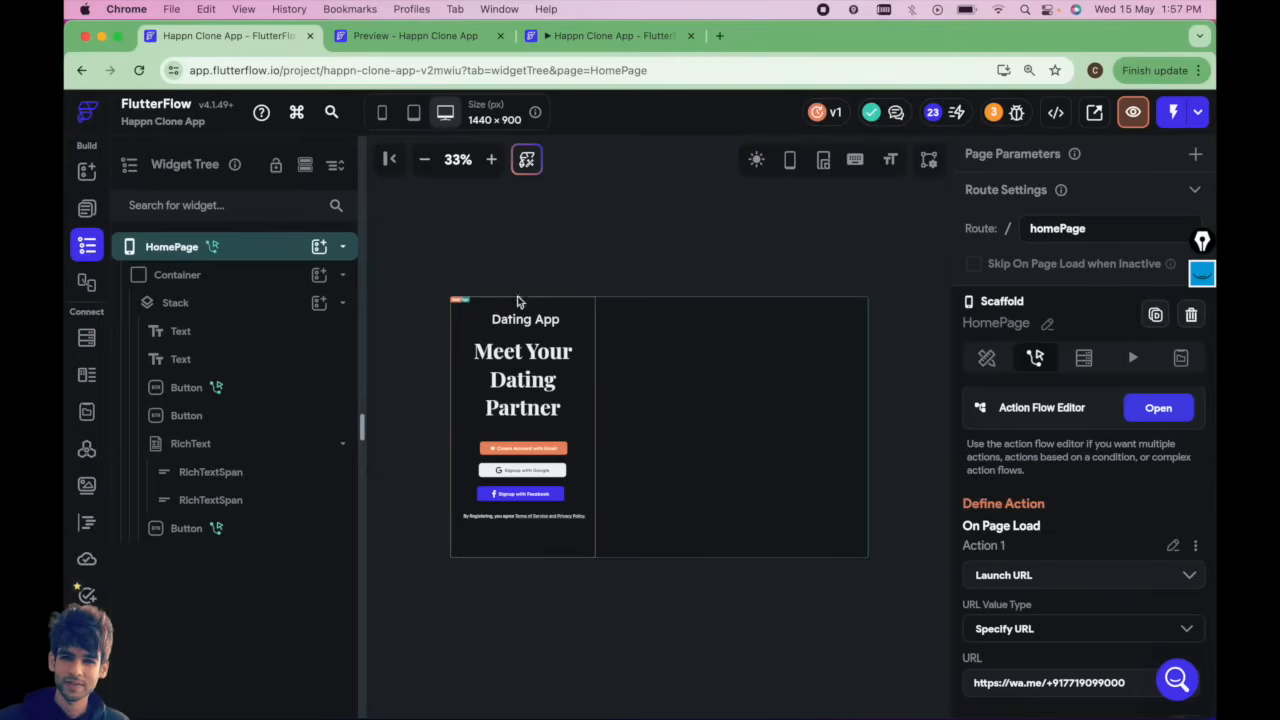
Center the Container's alignment on the page.
left_click(215, 276)
scroll(1080, 425, "up", 1)
scroll(1080, 428, "down", 3)
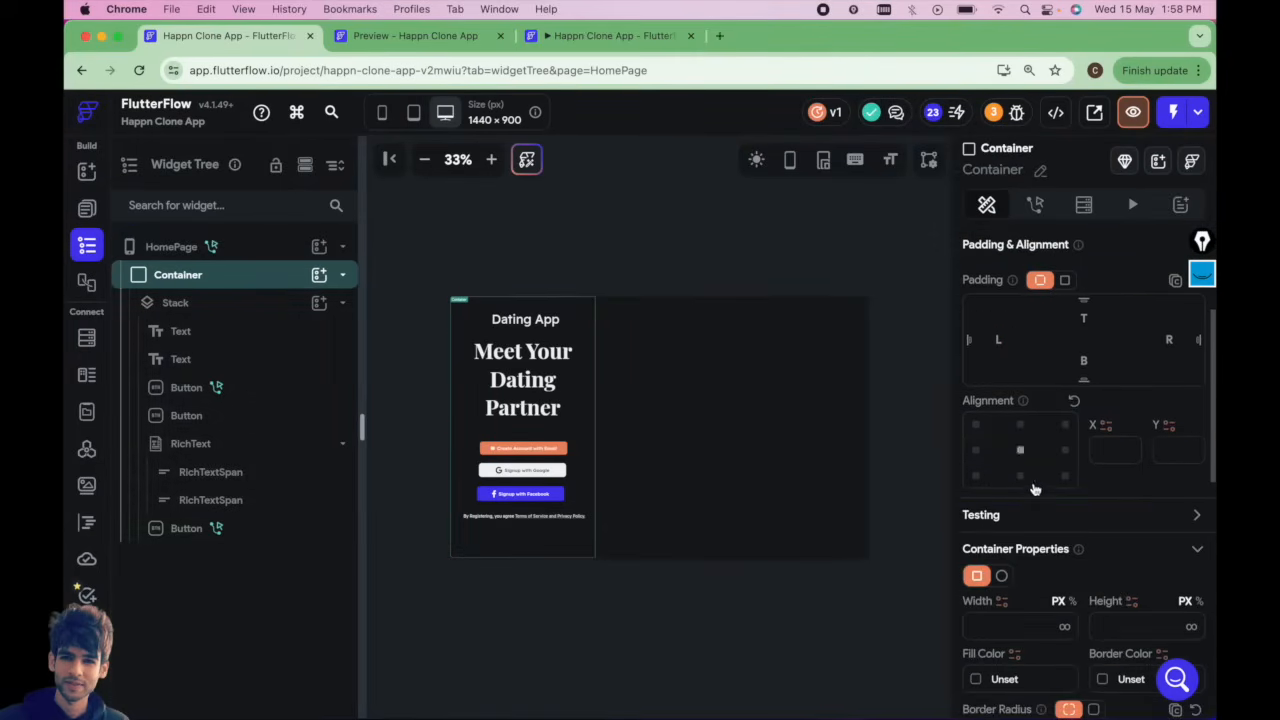
left_click(1022, 450)
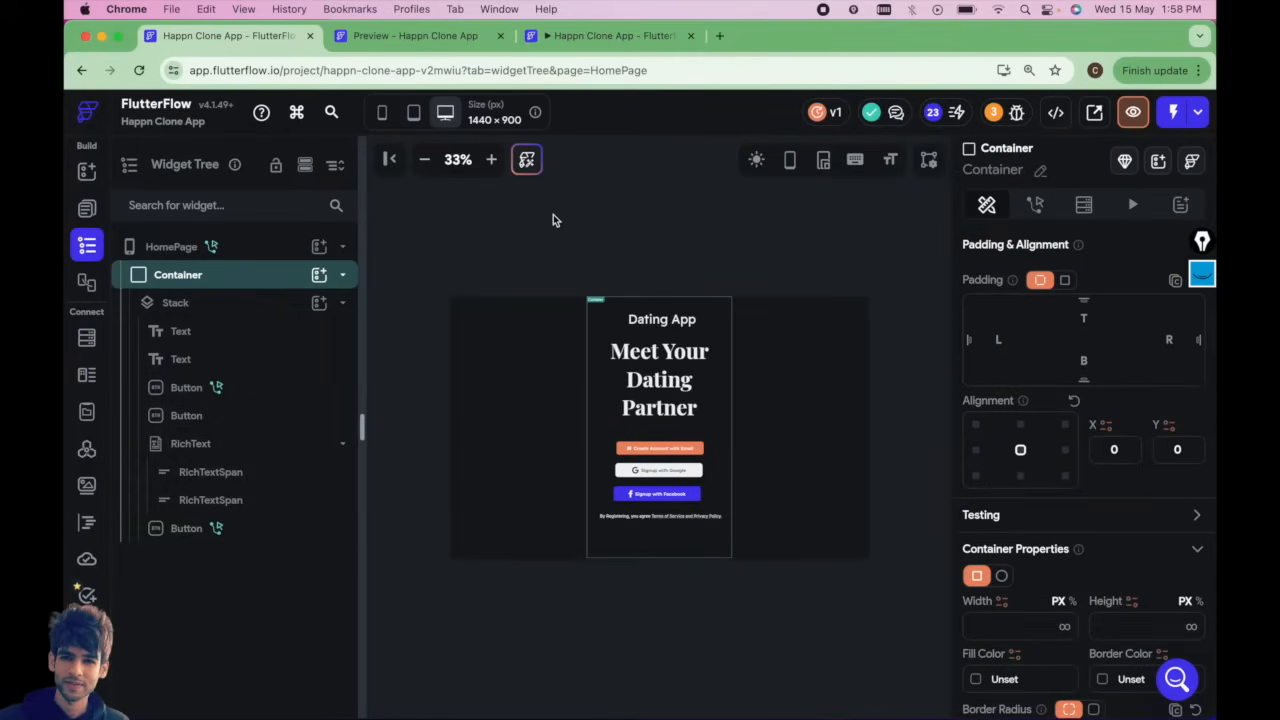
Preview the centered layout at tablet, phone and desktop sizes.
left_click(414, 113)
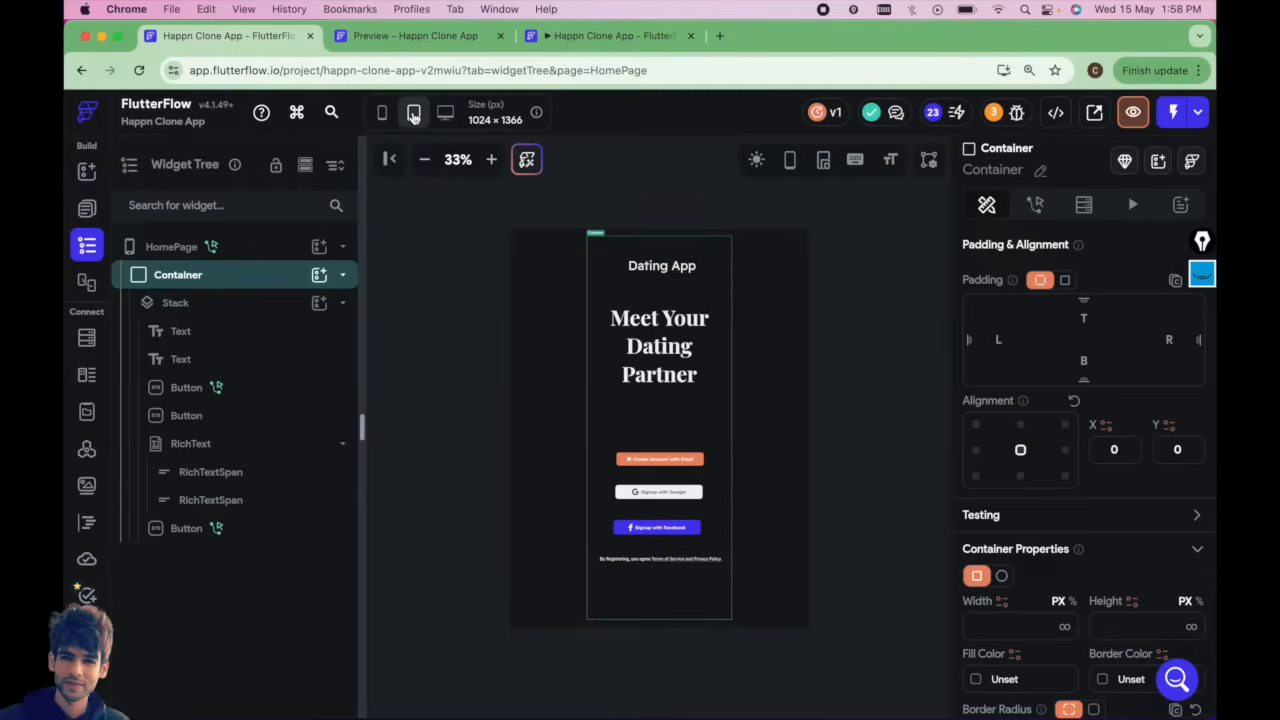
left_click(381, 113)
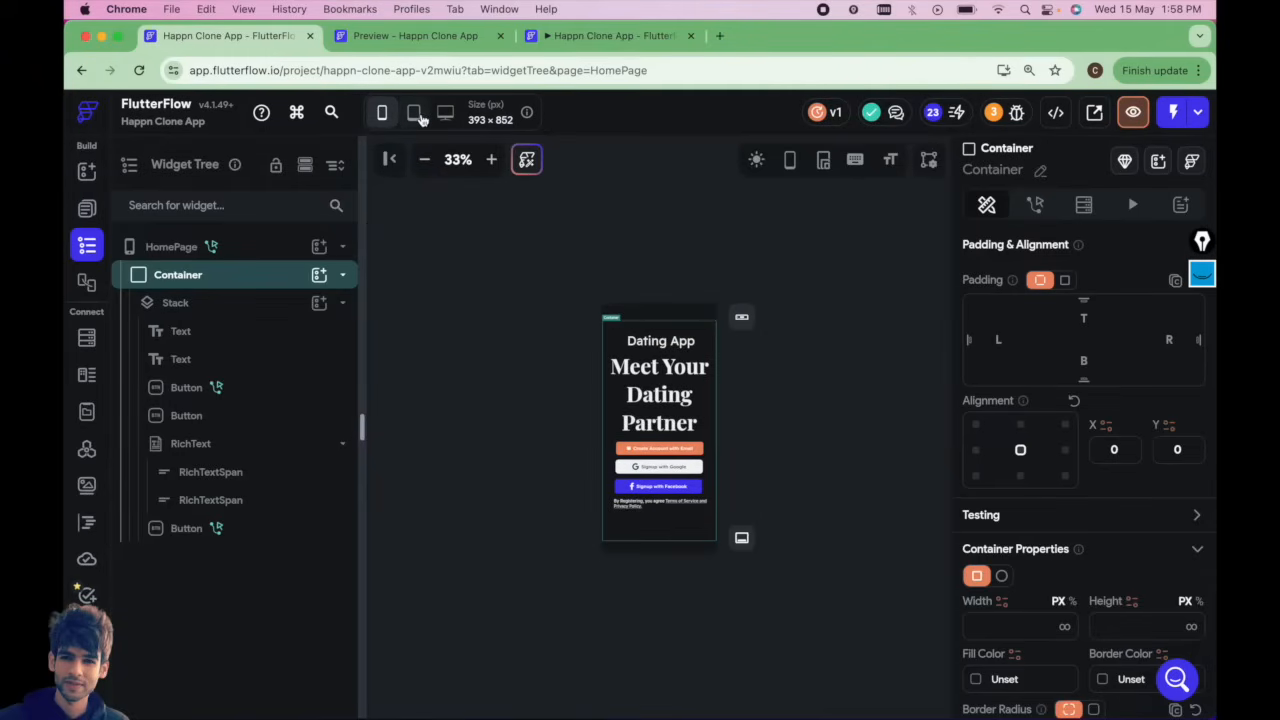
left_click(445, 113)
left_click(424, 159)
left_click(383, 114)
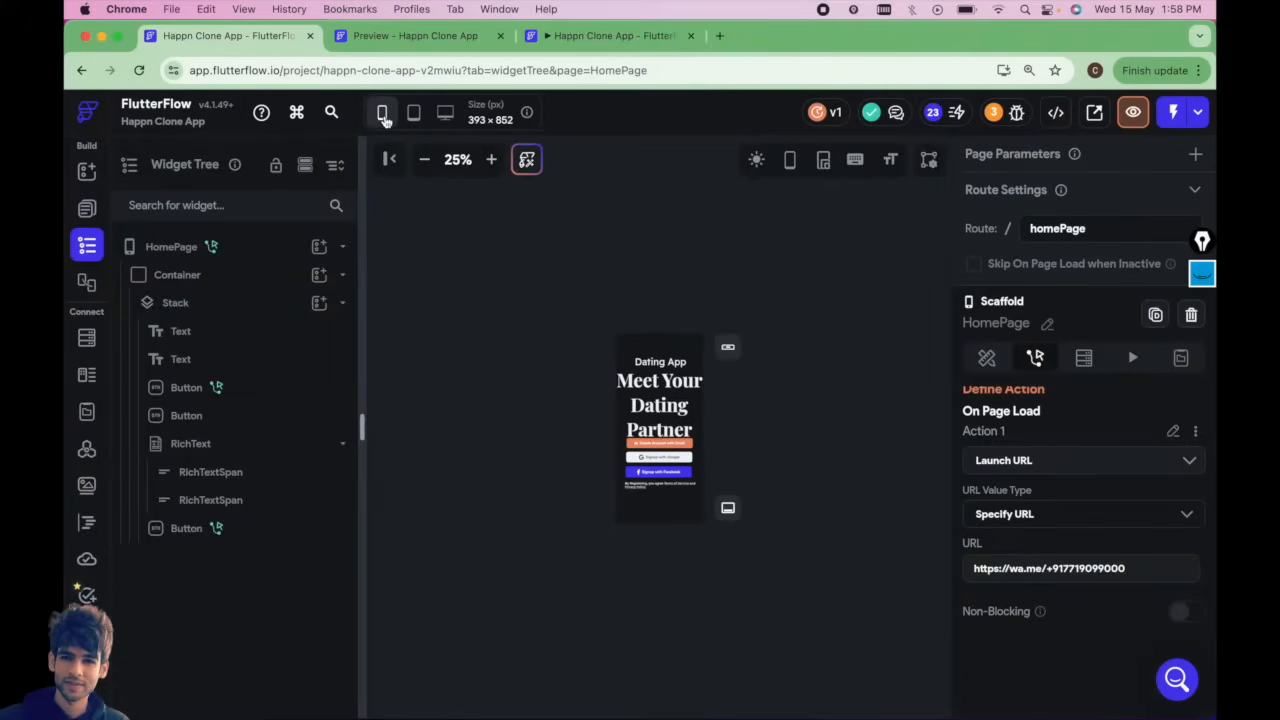
Select the 'Meet Your Dating Partner' heading, view it at tablet size, and undo the last change.
left_click(657, 404)
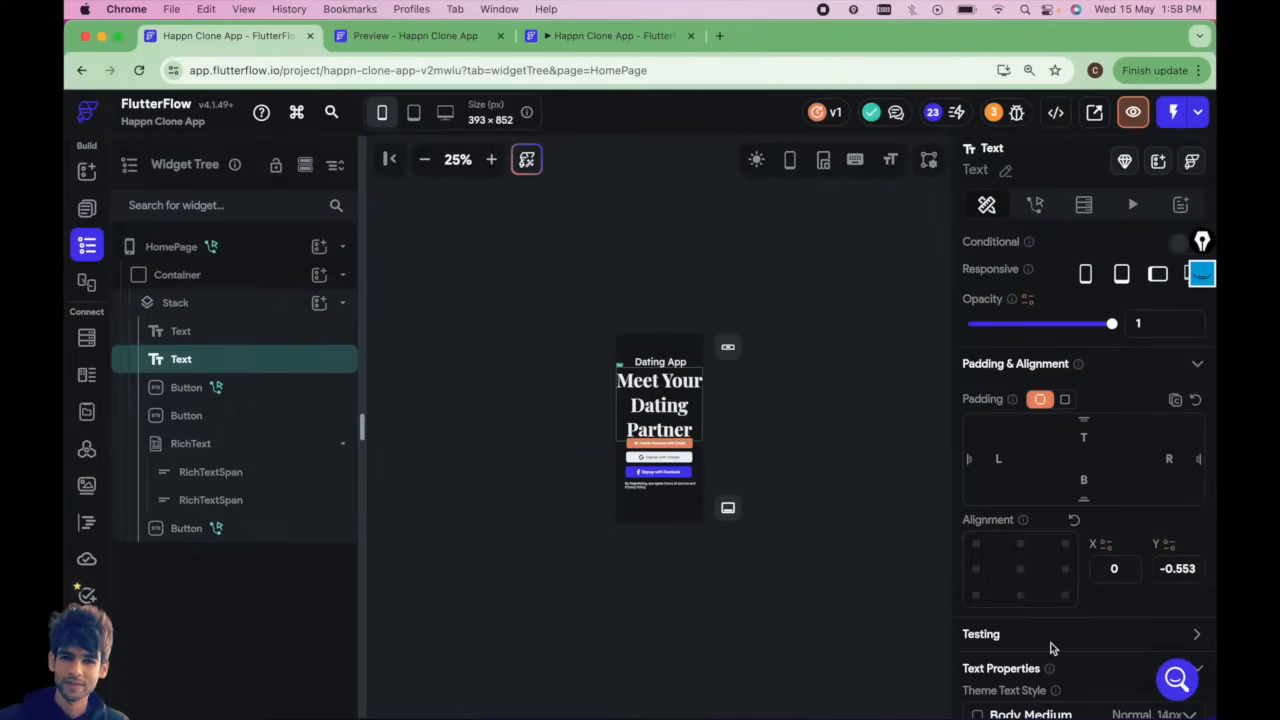
scroll(1051, 648, "down", 3)
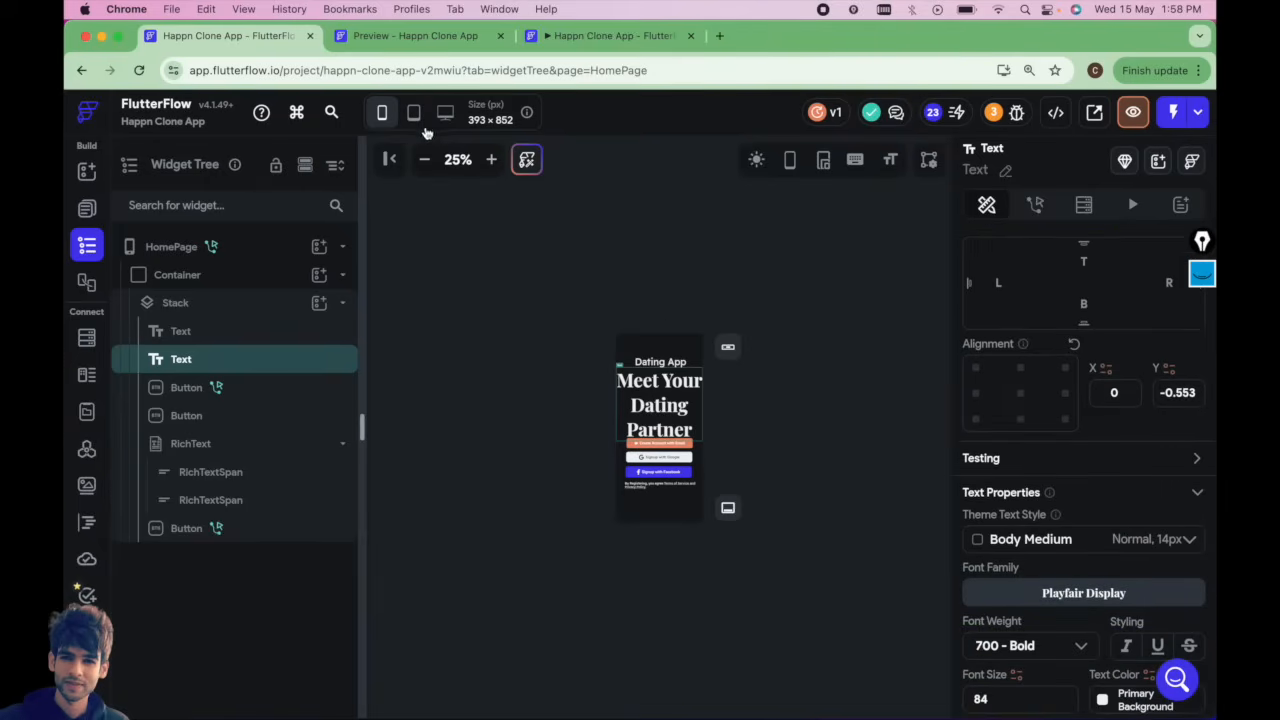
left_click(413, 112)
key("super+z")
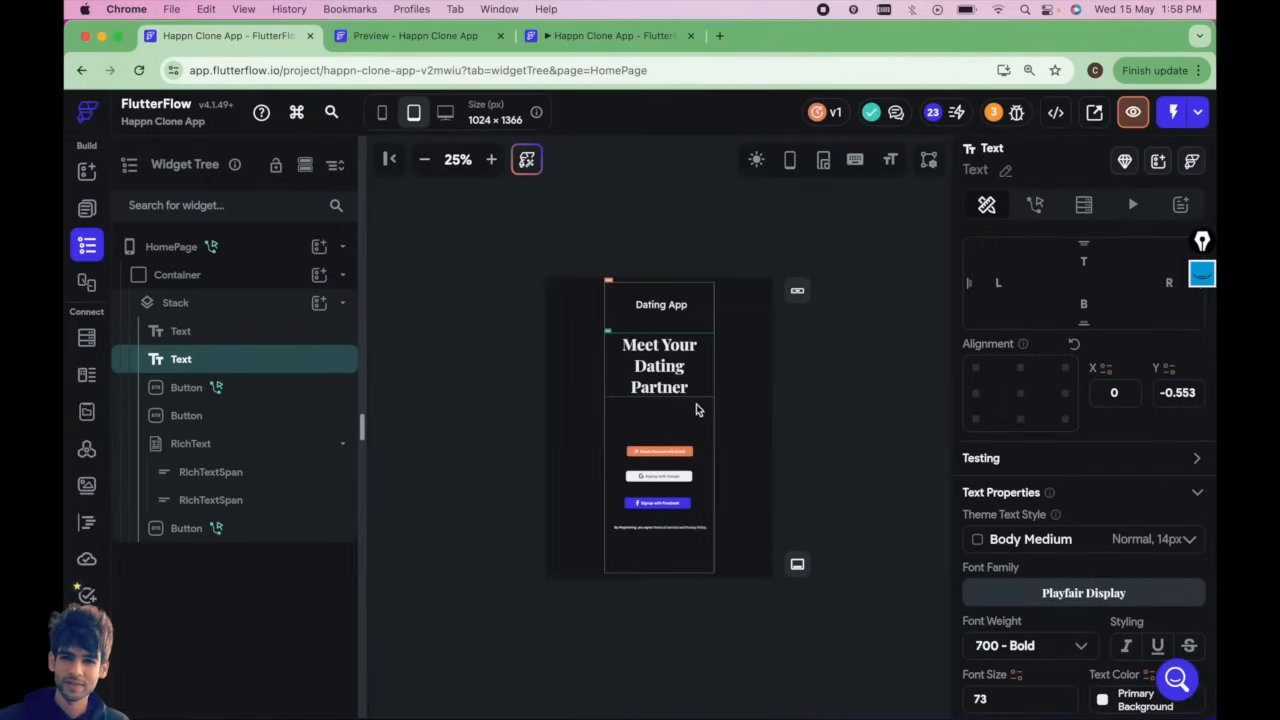
left_click(383, 112)
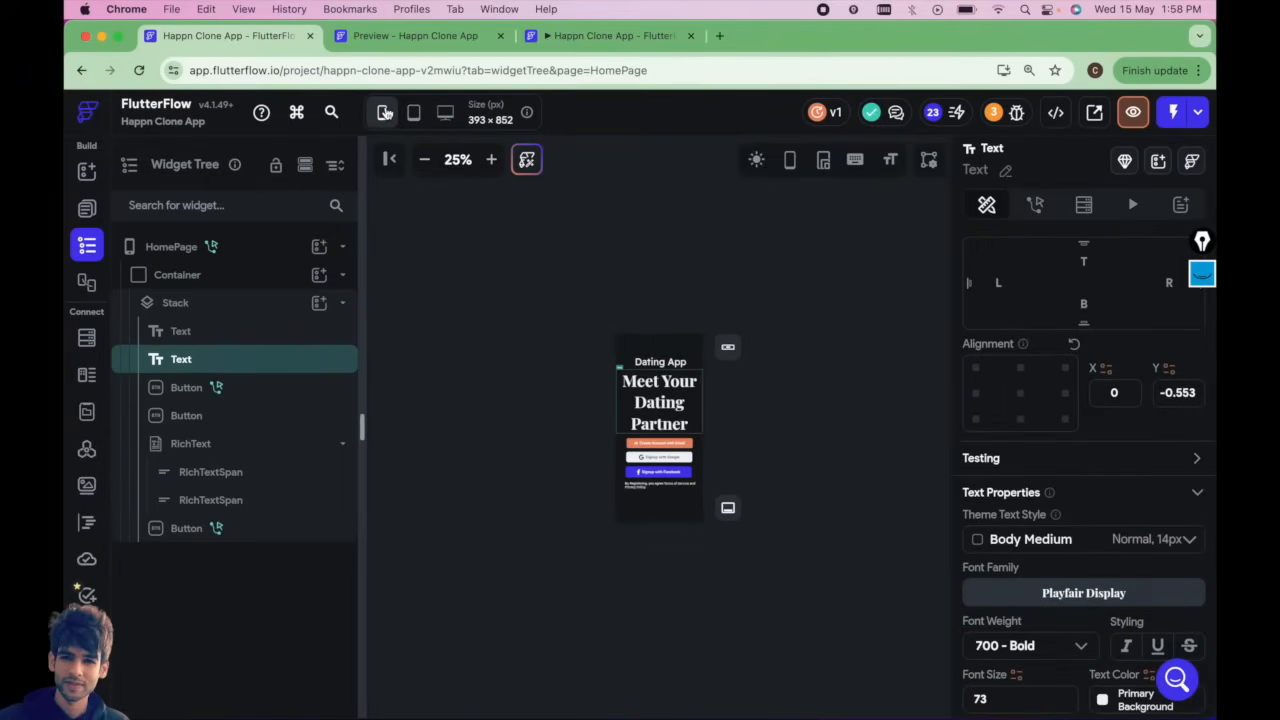
Lower the heading's font size to 70.
left_click(556, 415)
left_click(643, 393)
scroll(1057, 591, "down", 5)
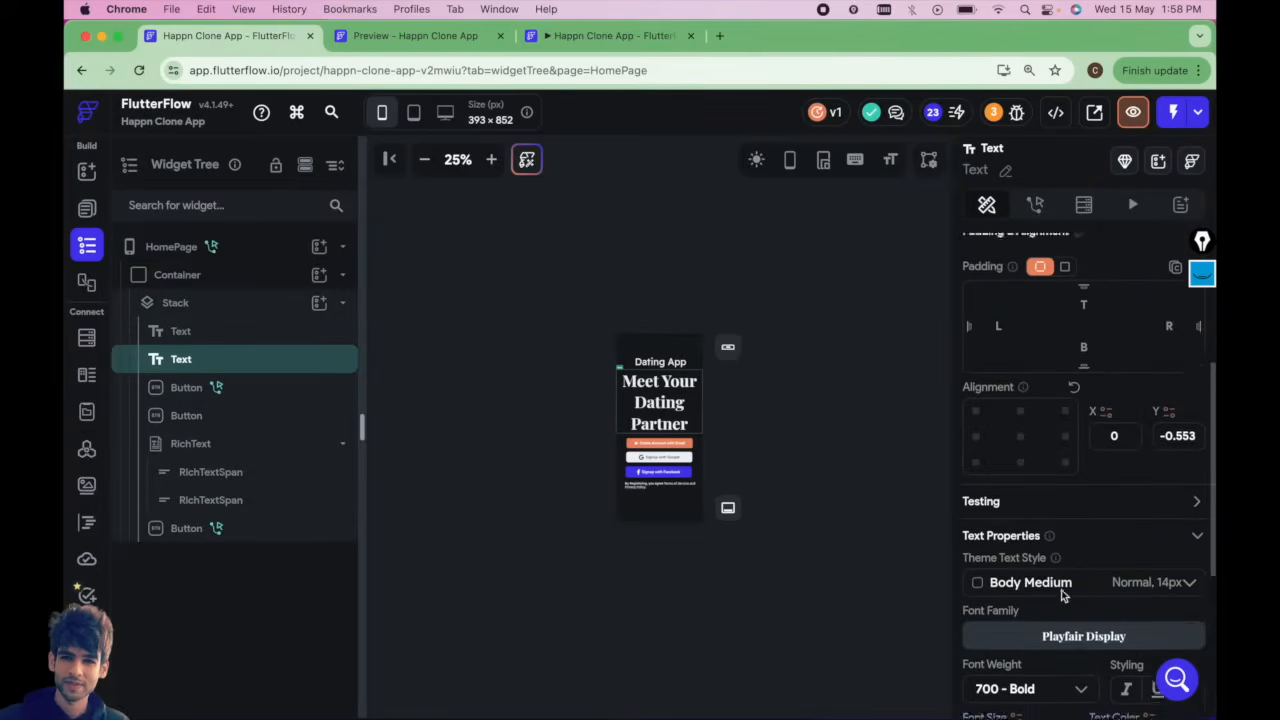
key("Down")
key("Down")
key("Down")
key("Down")
key("Down")
key("Down")
key("Down")
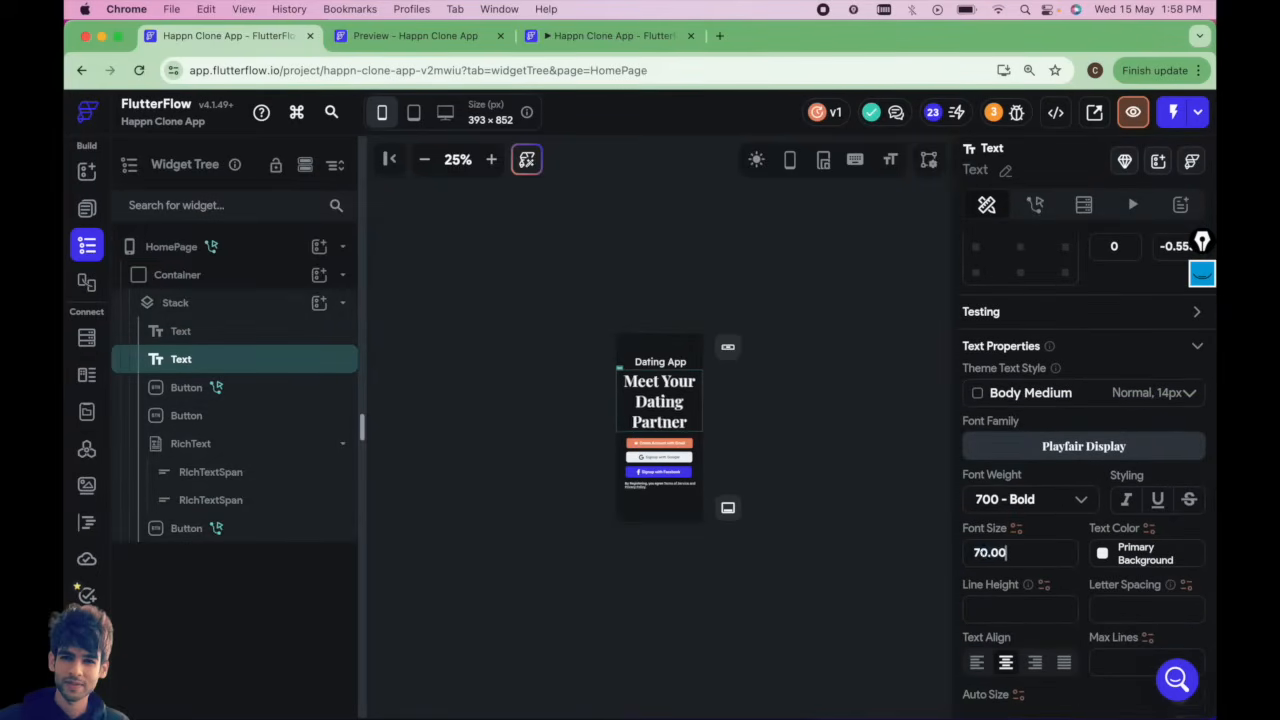
Open the SelectGender page.
left_click(836, 497)
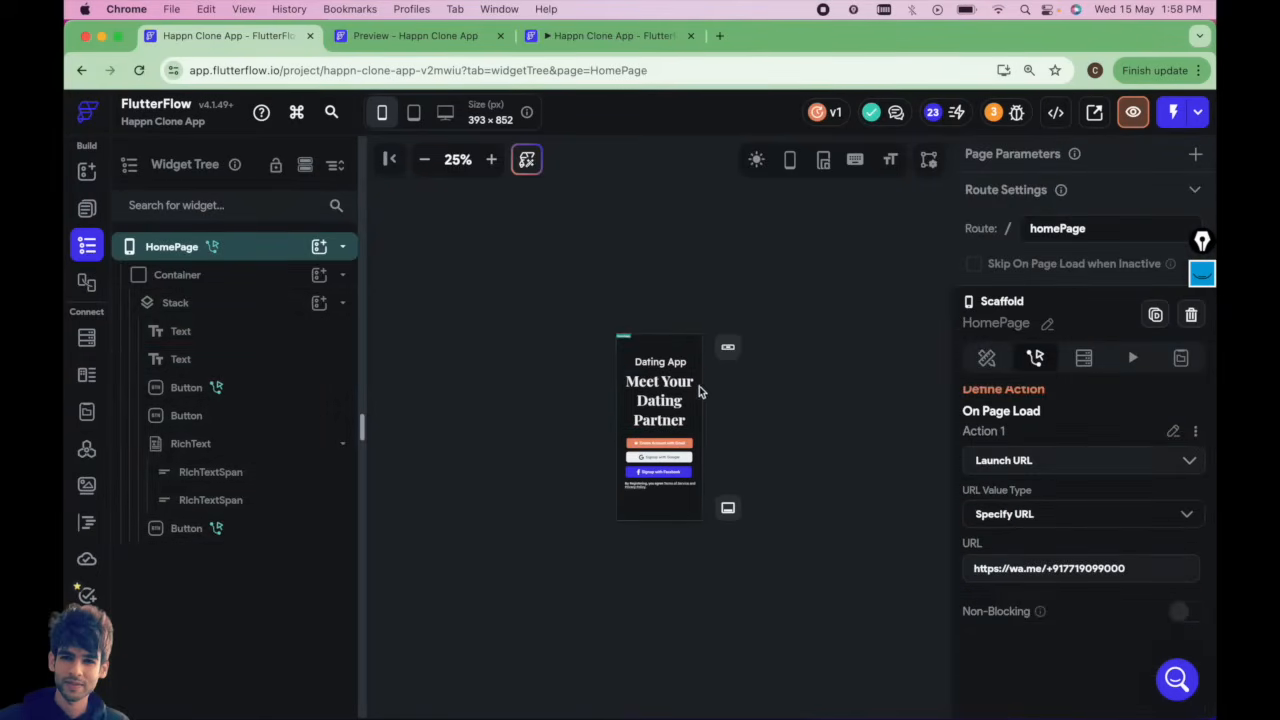
left_click(655, 362)
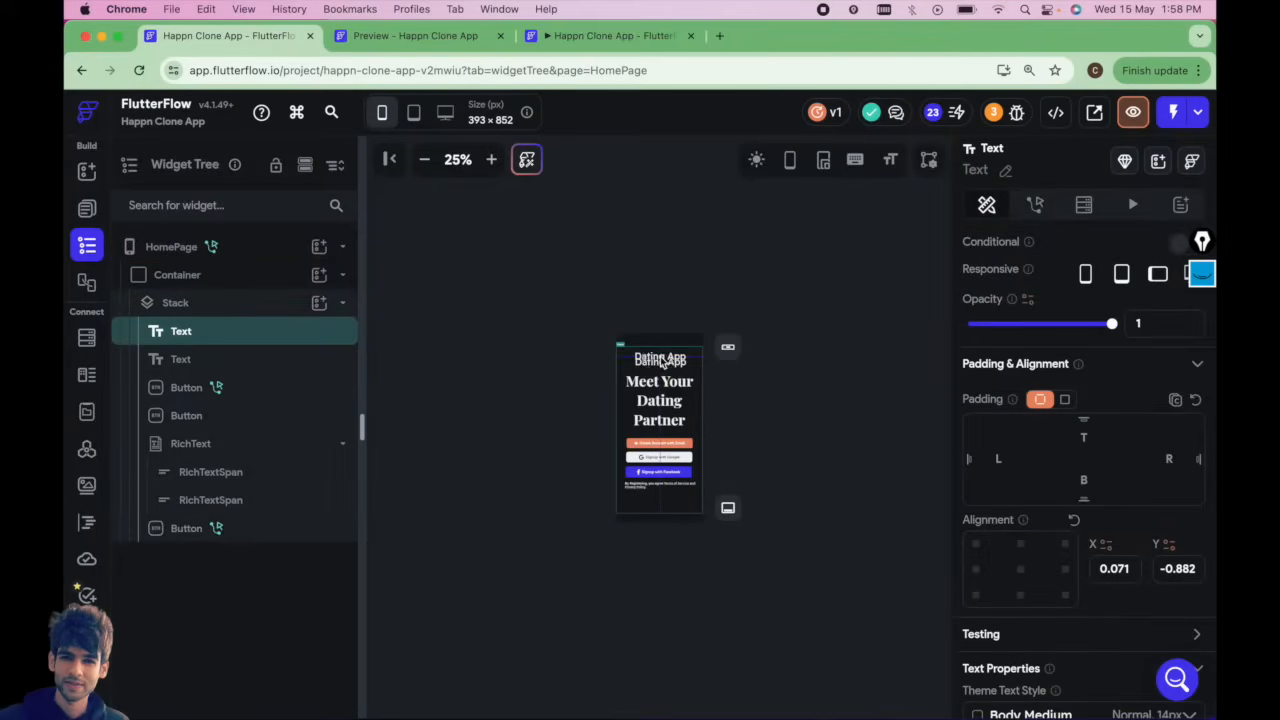
left_click(828, 429)
left_click(87, 207)
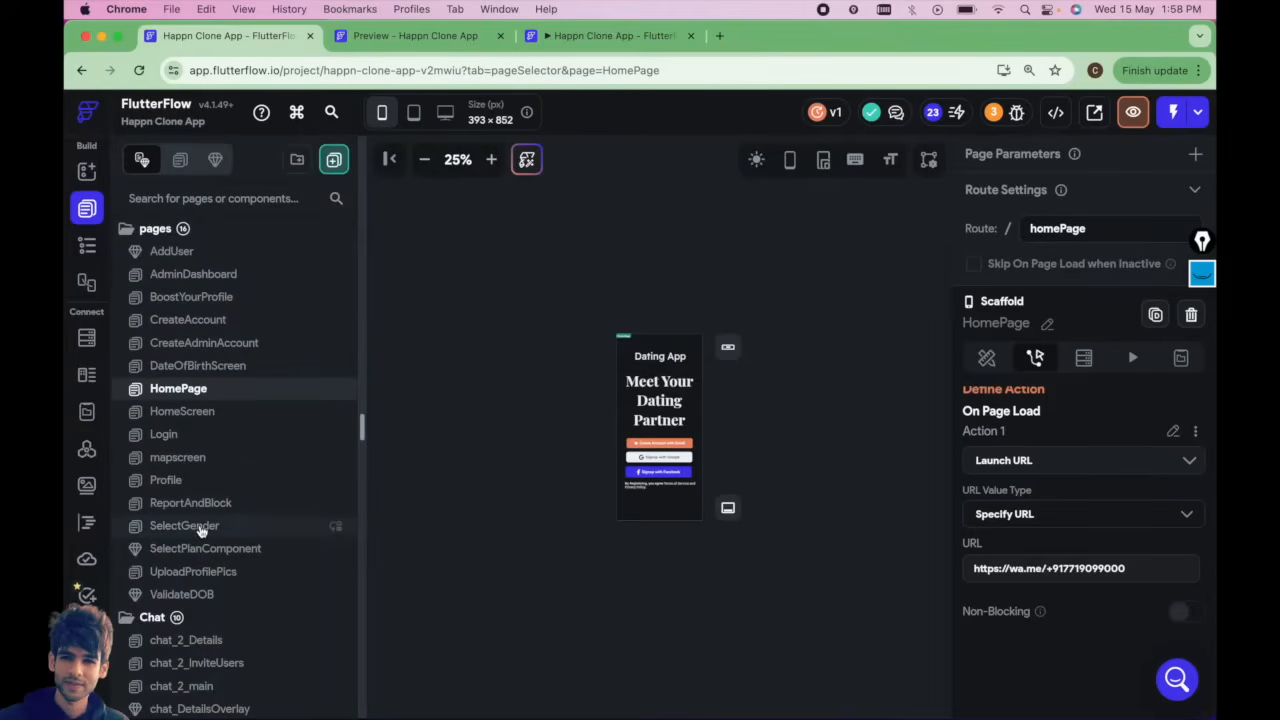
left_click(190, 526)
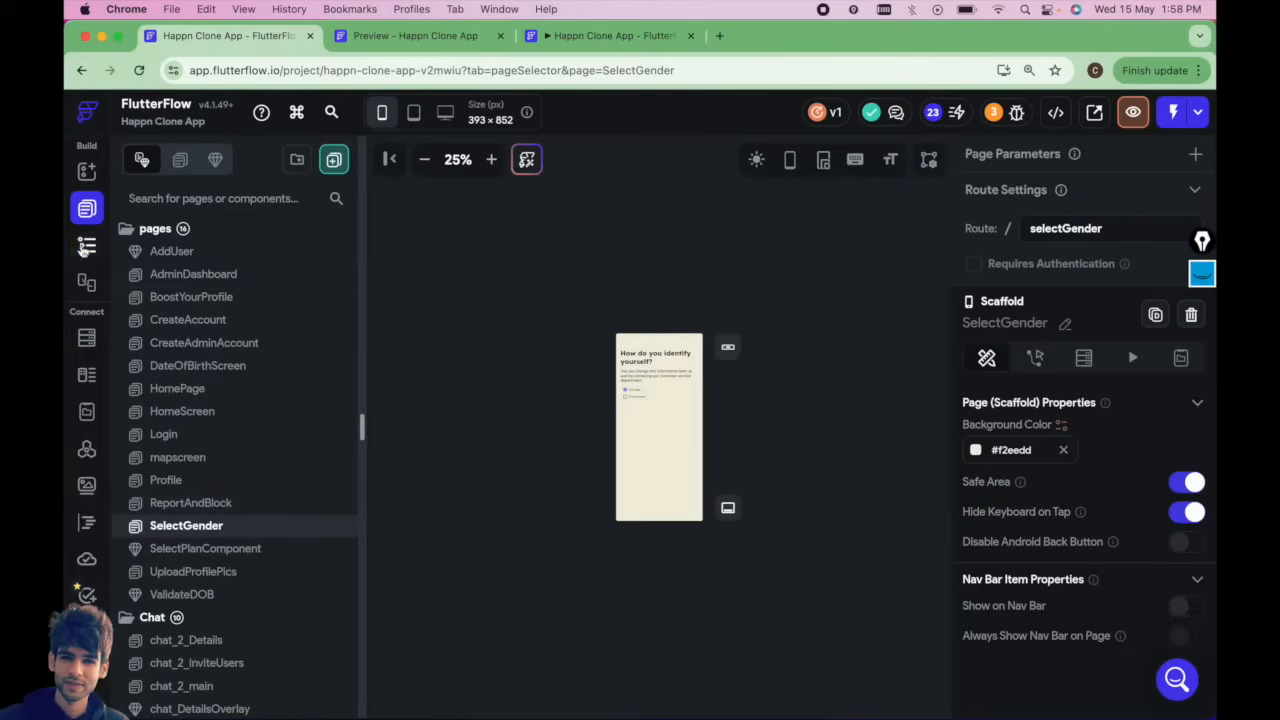
Wrap the SelectGender page's Stack in a Container.
left_click(87, 247)
left_click(184, 285)
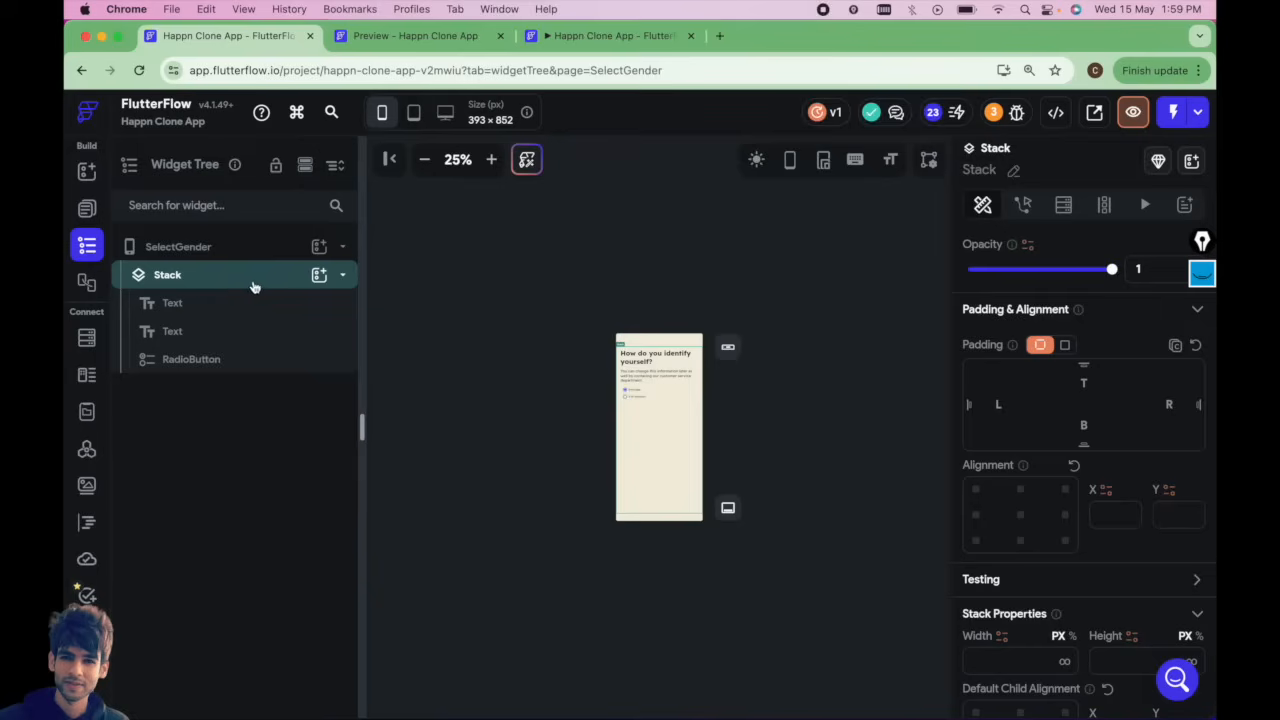
right_click(255, 280)
left_click(302, 397)
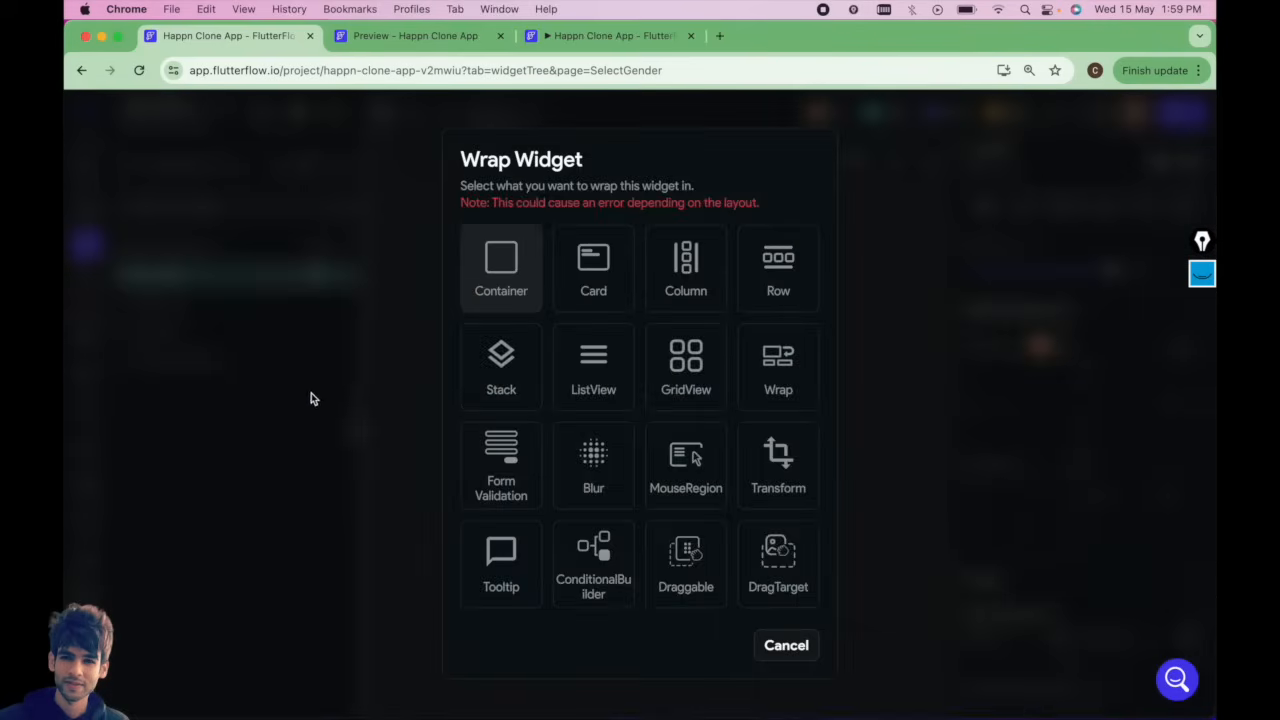
left_click(481, 264)
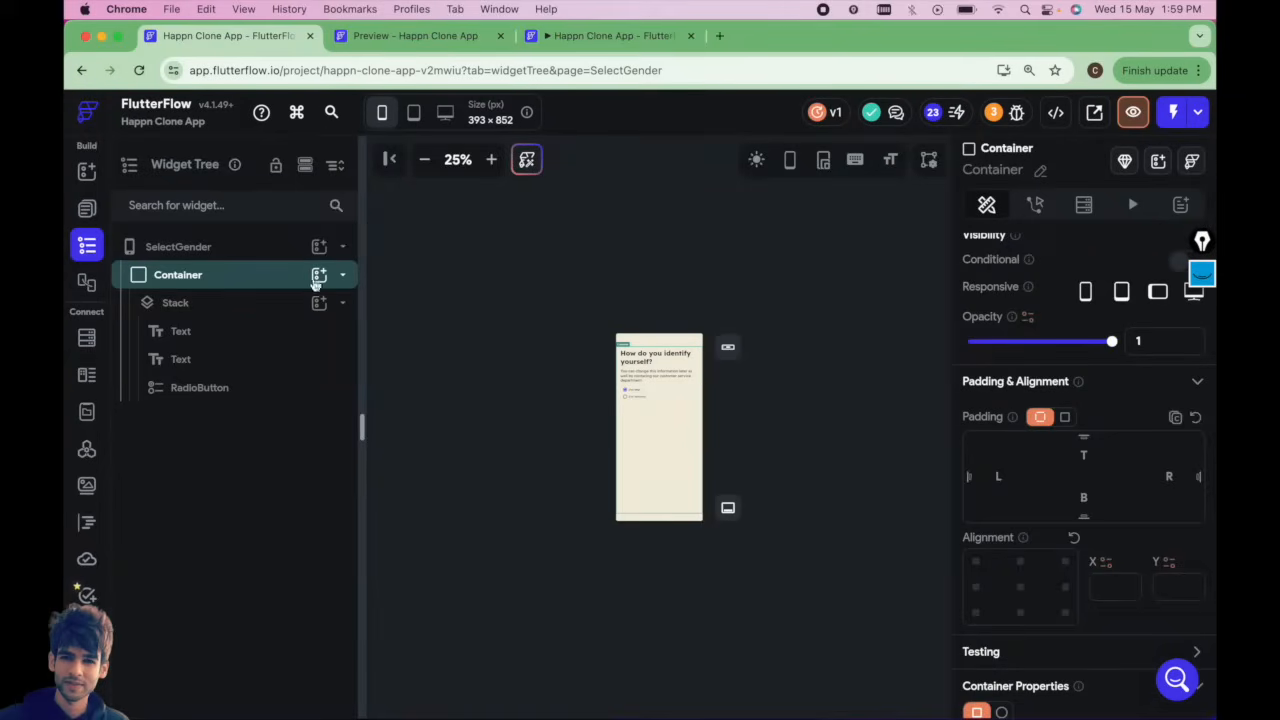
Set the new Container's max width to 500 px and center its alignment.
scroll(1038, 655, "down", 5)
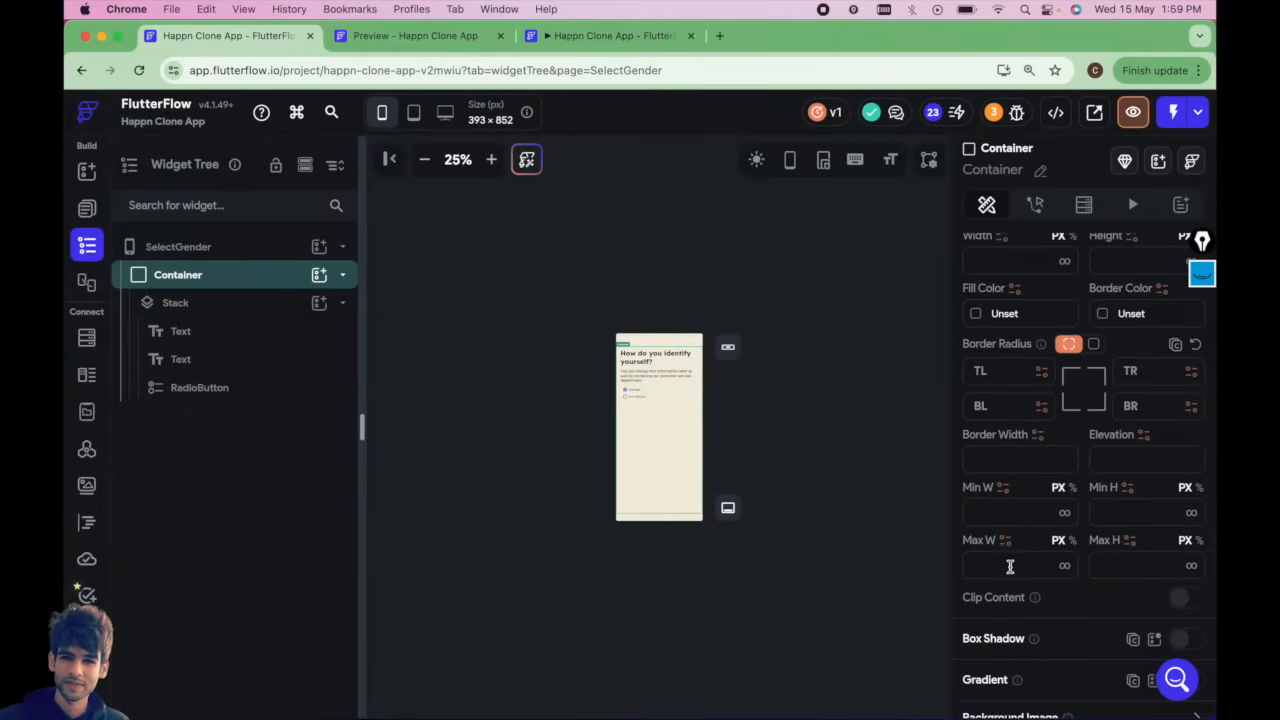
left_click(1010, 565)
type("500")
scroll(1090, 453, "up", 5)
scroll(1083, 477, "down", 2)
left_click(1019, 540)
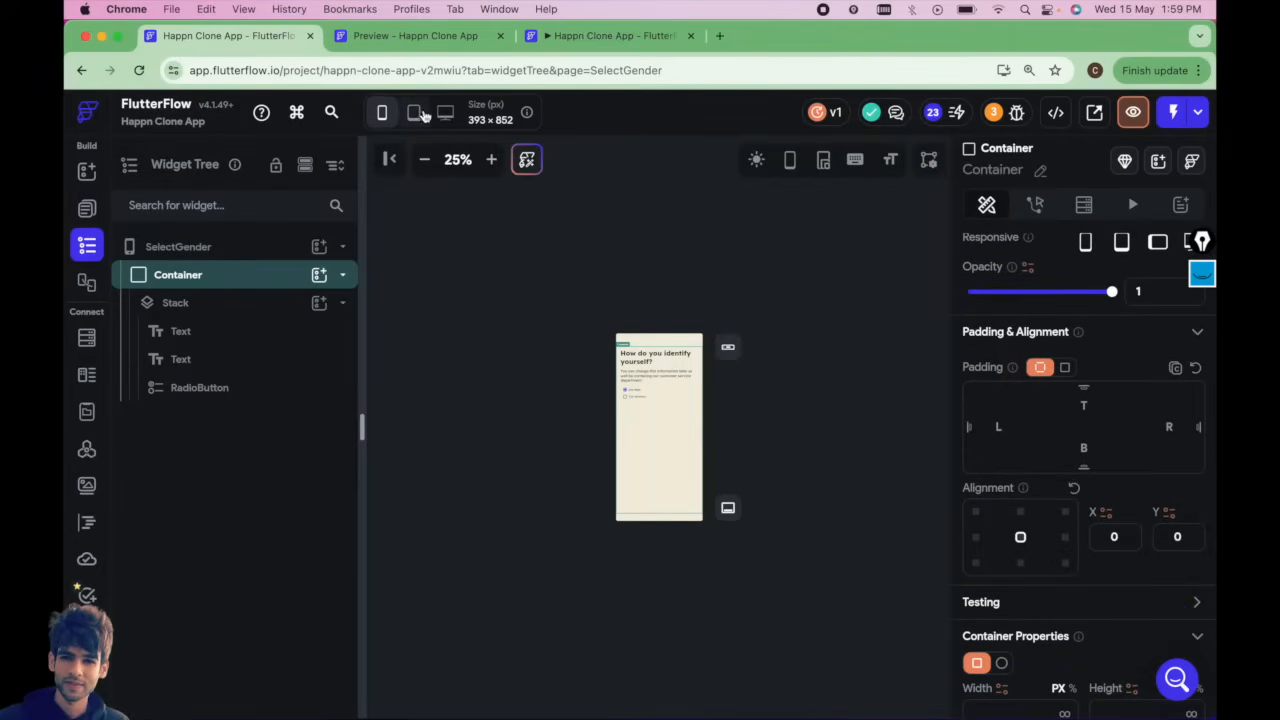
Preview the SelectGender page at tablet and desktop sizes.
left_click(414, 113)
left_click(430, 117)
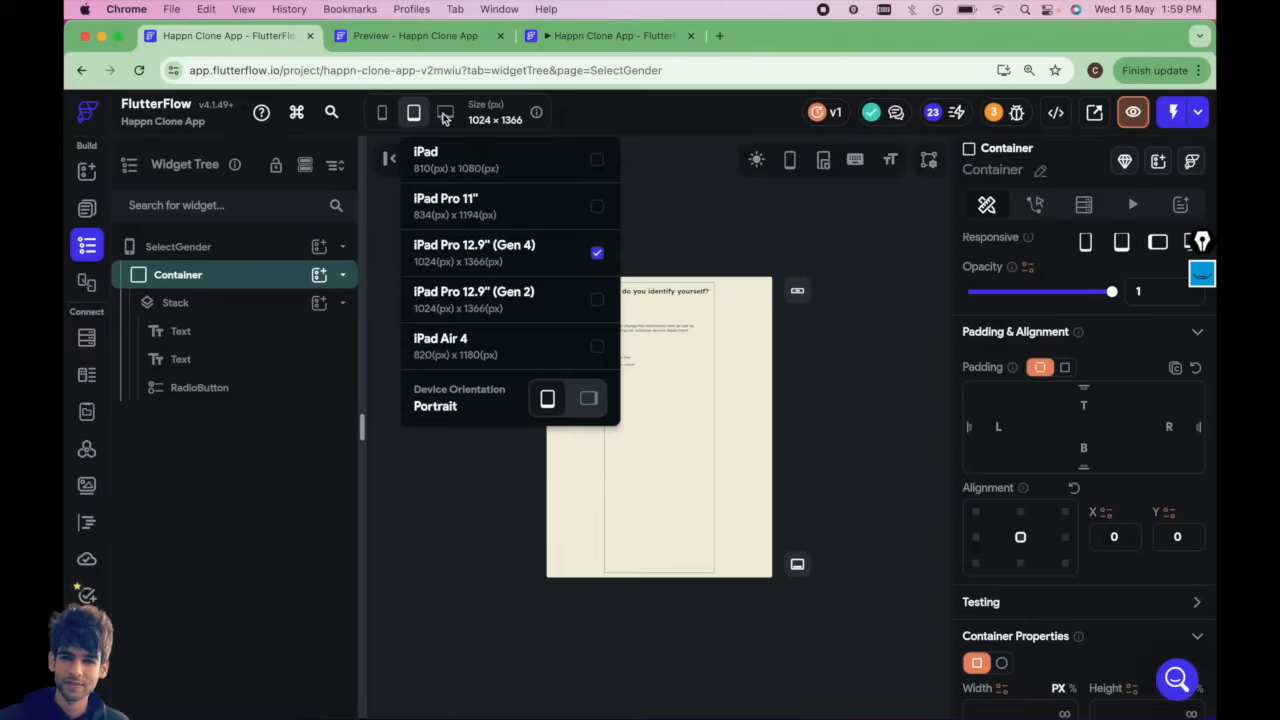
left_click(445, 115)
left_click(722, 278)
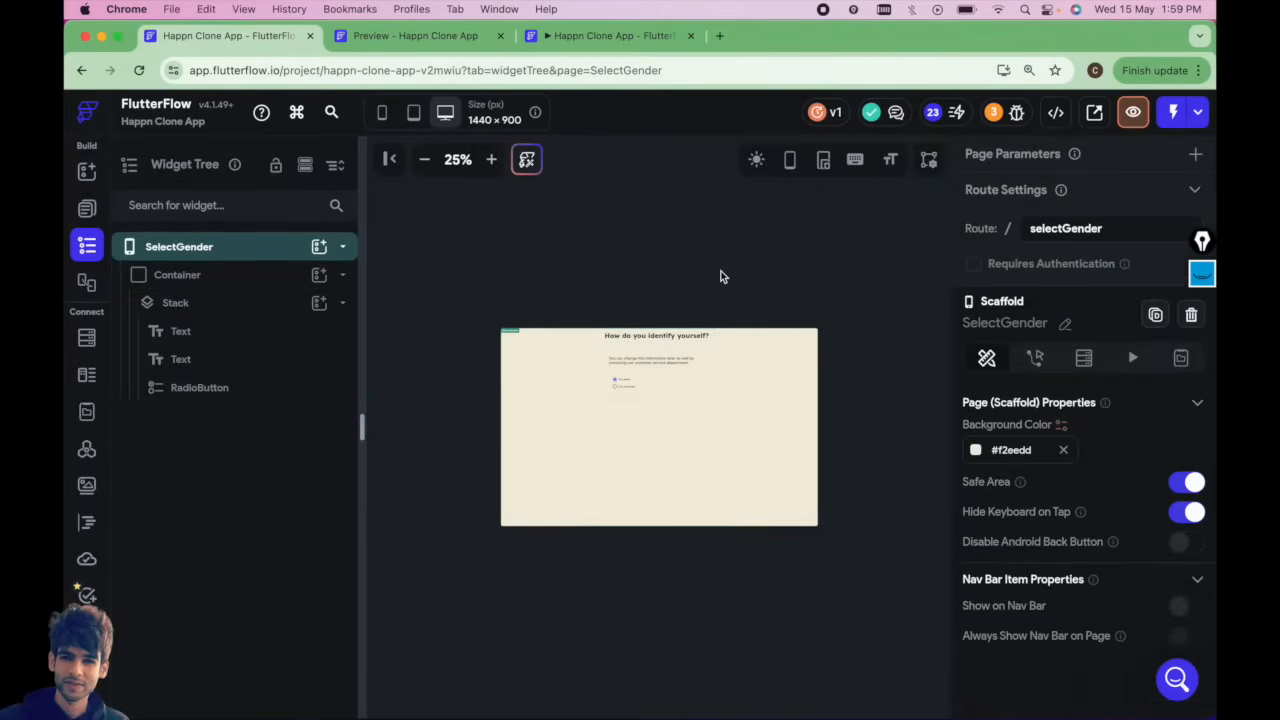
Open the UploadProfilePics page at phone size and zoom in on it.
left_click(87, 208)
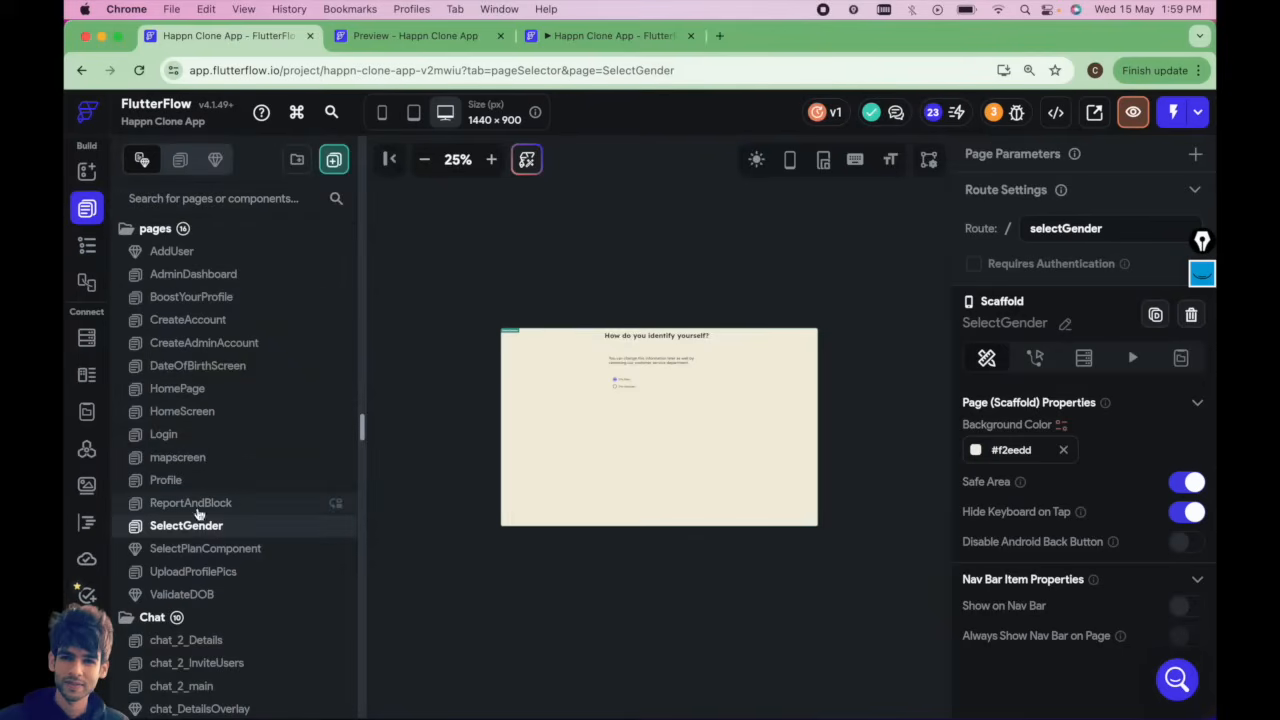
left_click(204, 571)
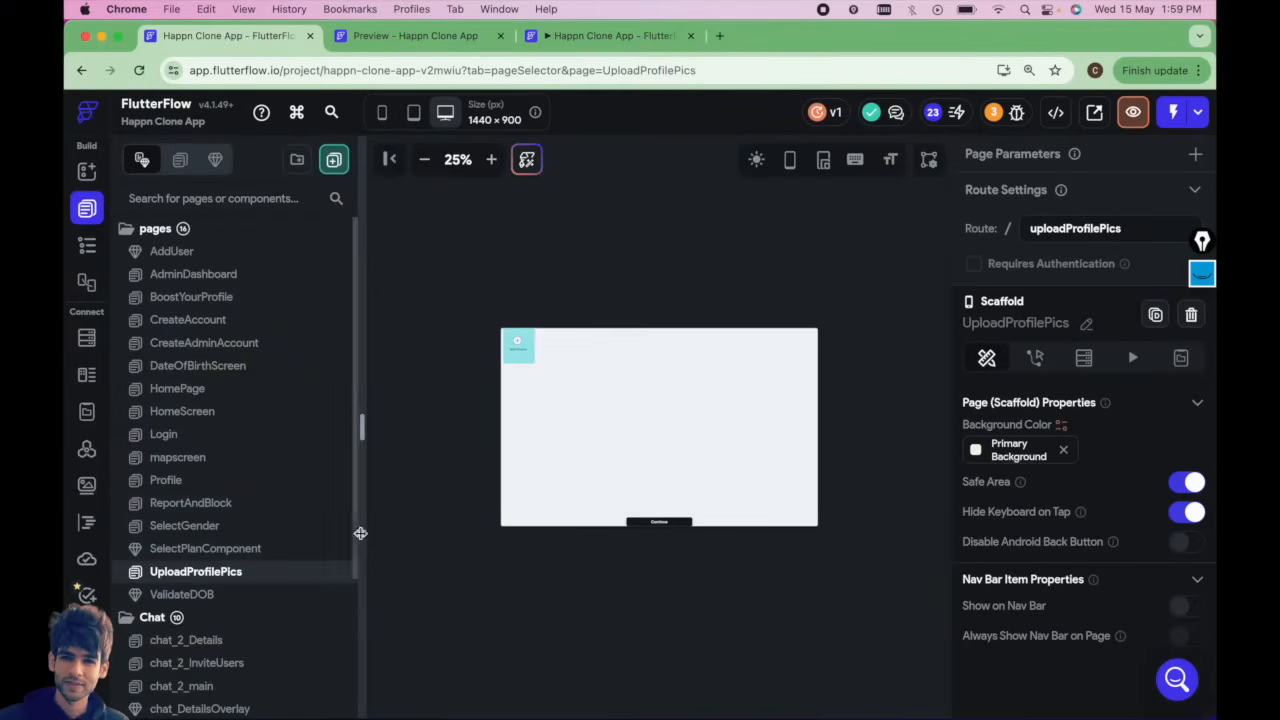
left_click(383, 114)
left_click(491, 168)
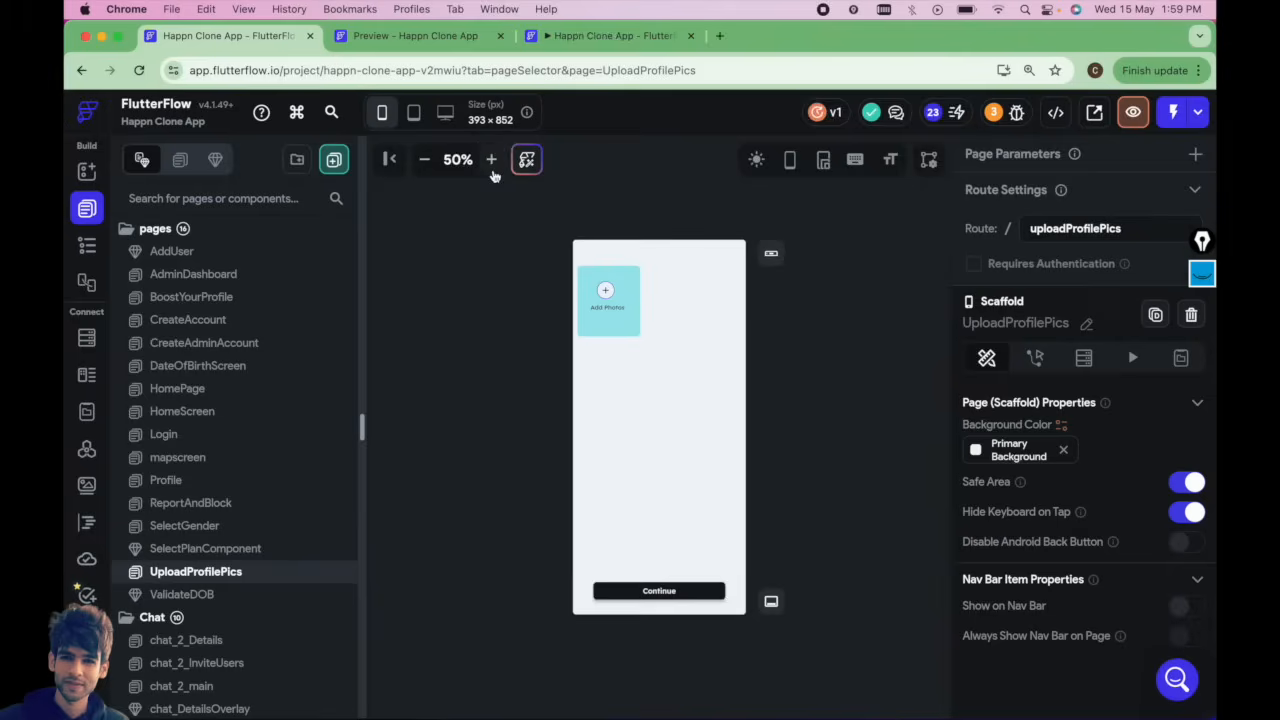
left_click(491, 170)
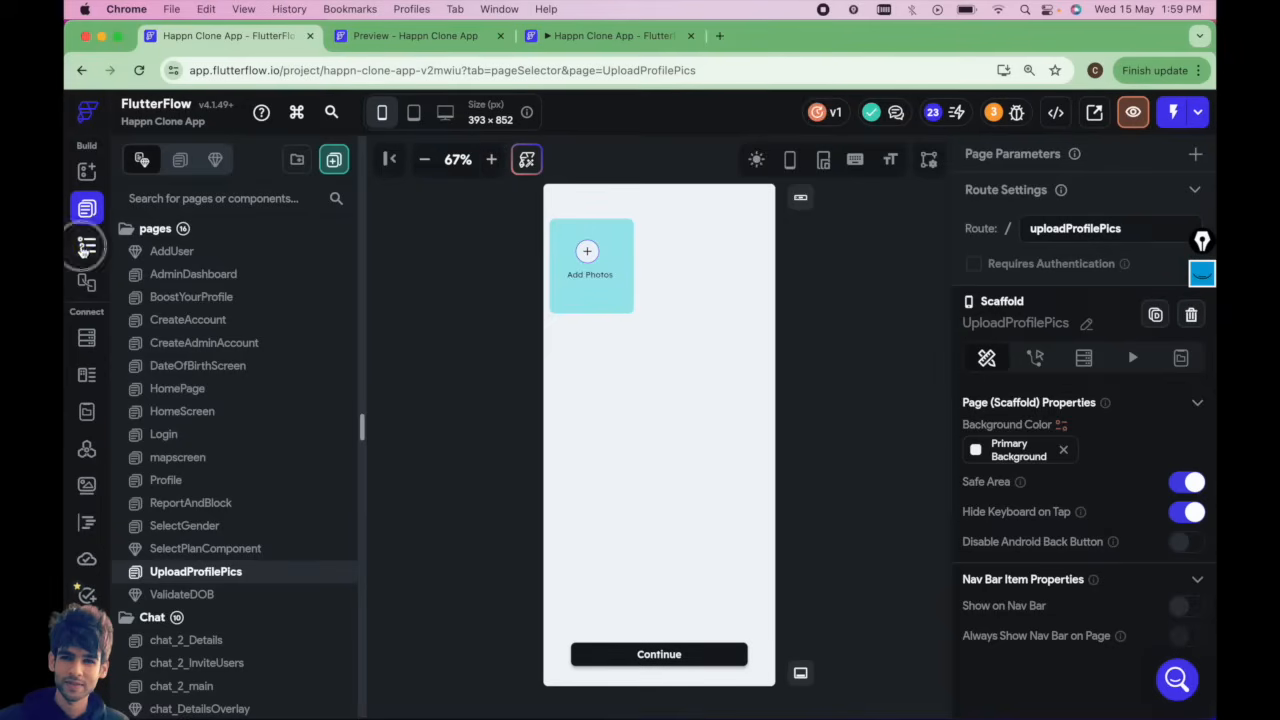
Wrap the UploadProfilePics page's top-level Stack in a Container.
left_click(86, 245)
left_click(233, 278)
right_click(233, 278)
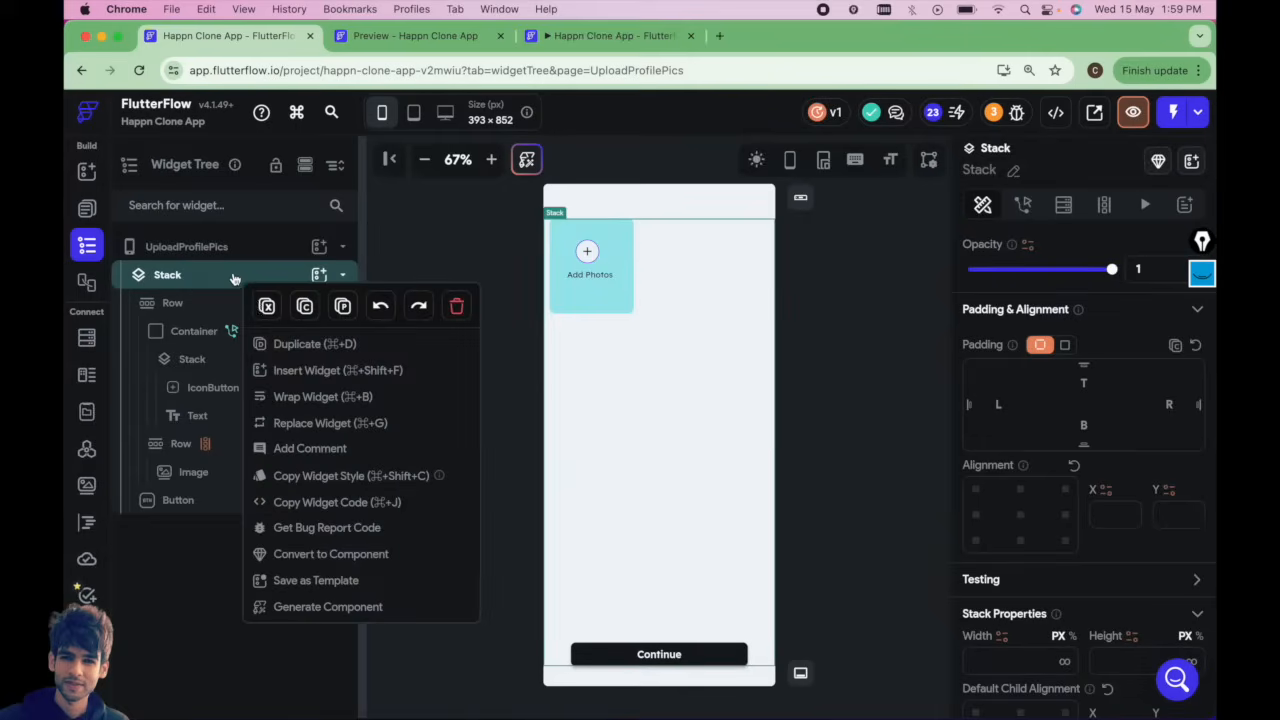
left_click(302, 396)
left_click(504, 281)
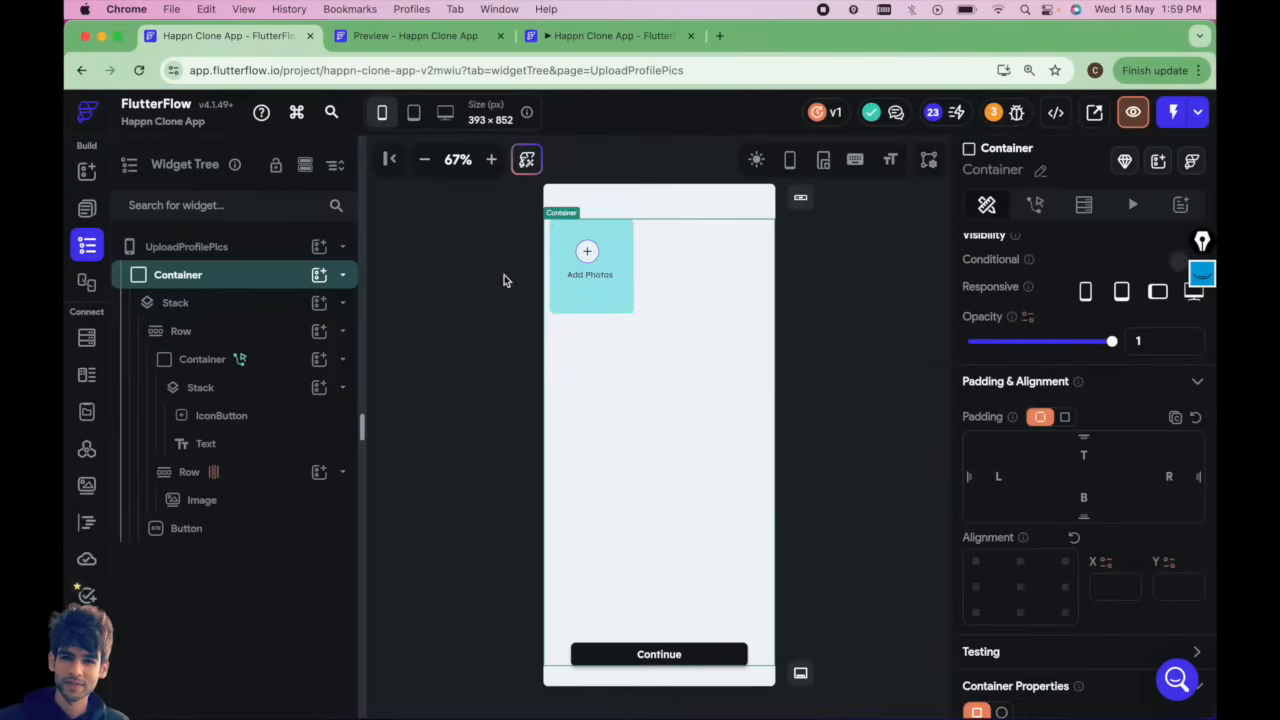
Give the UploadProfilePics Container a 500 px max width and center alignment.
scroll(1045, 560, "down", 5)
scroll(1050, 572, "down", 3)
left_click(1020, 557)
type("500")
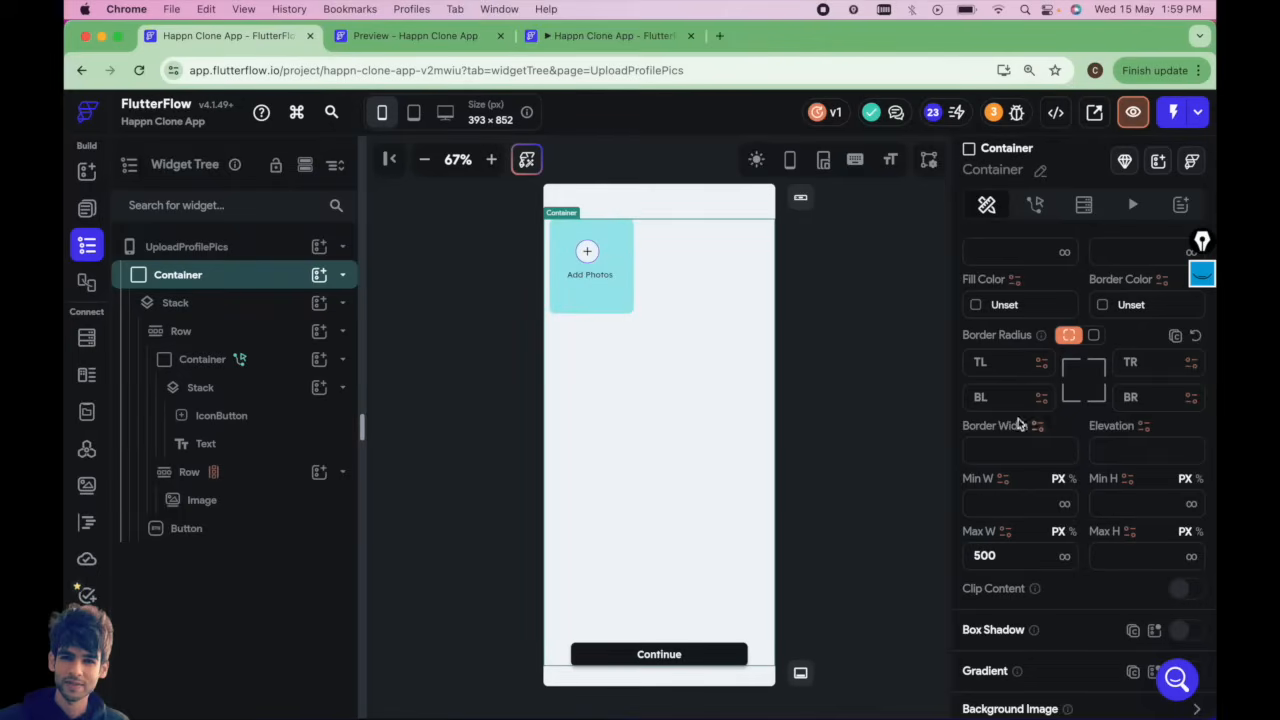
scroll(1000, 406, "up", 5)
left_click(1020, 325)
Preview the UploadProfilePics page at tablet and desktop sizes.
left_click(414, 113)
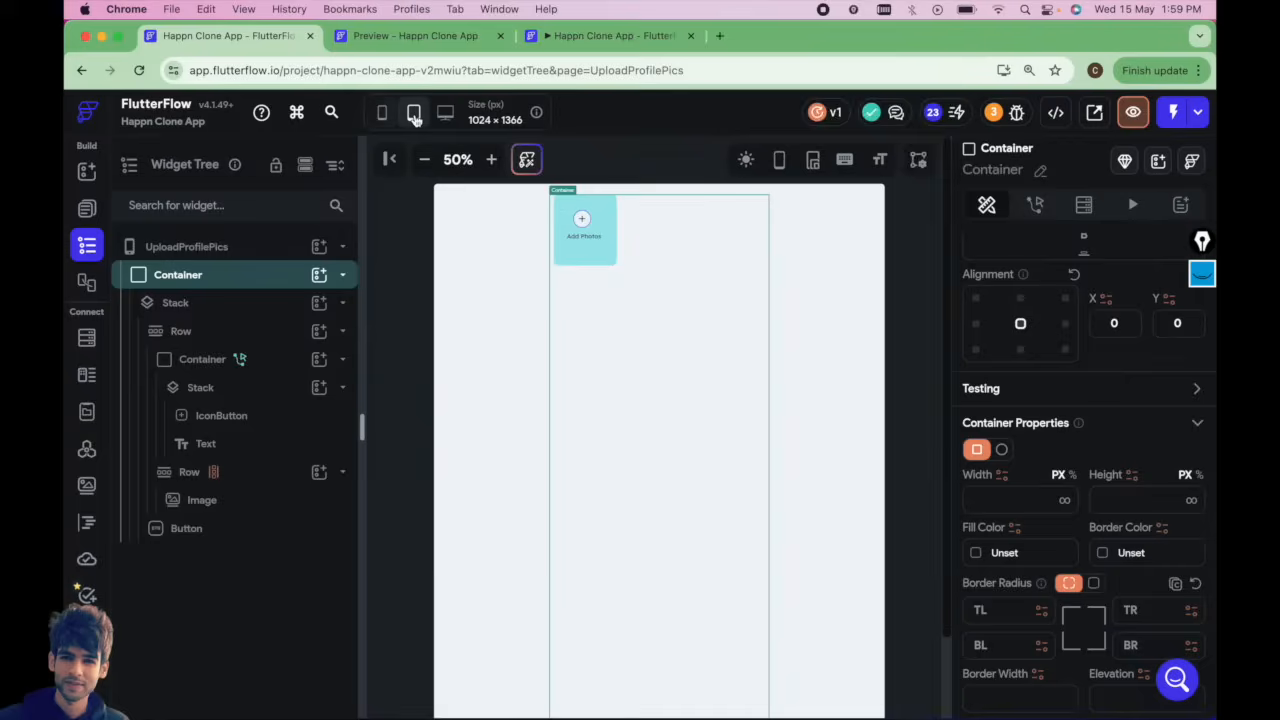
left_click(447, 114)
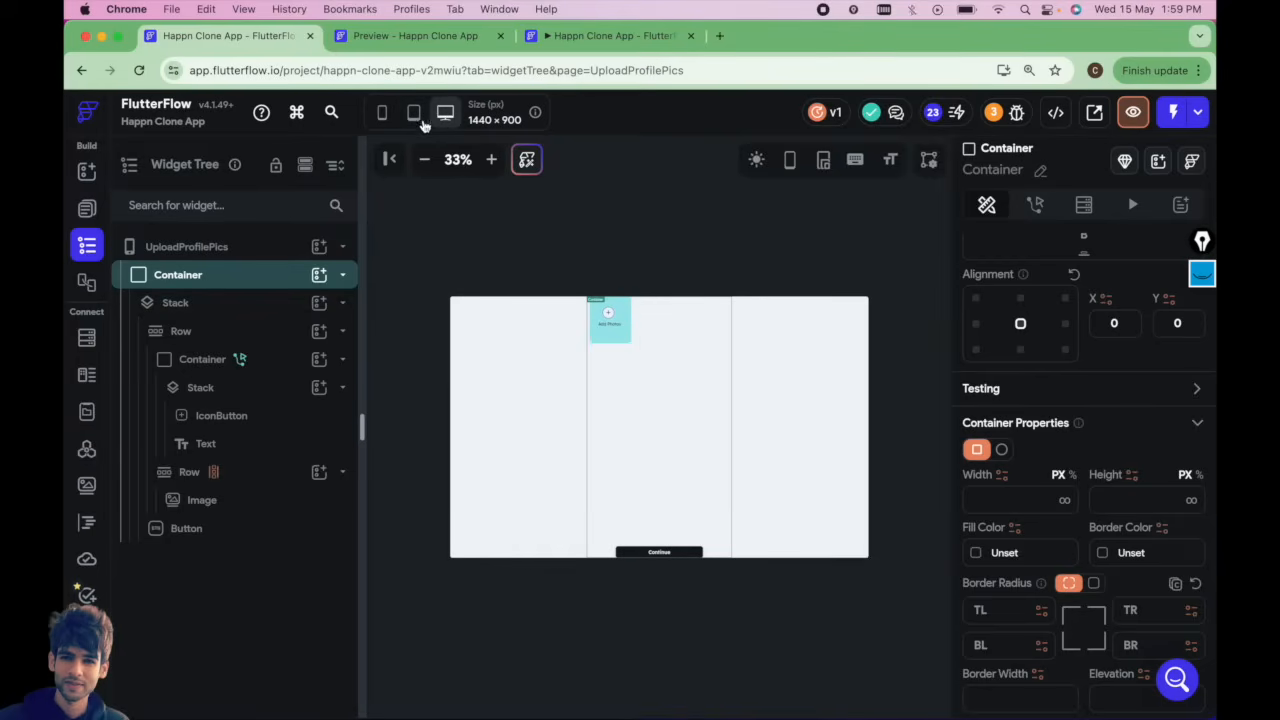
left_click(414, 113)
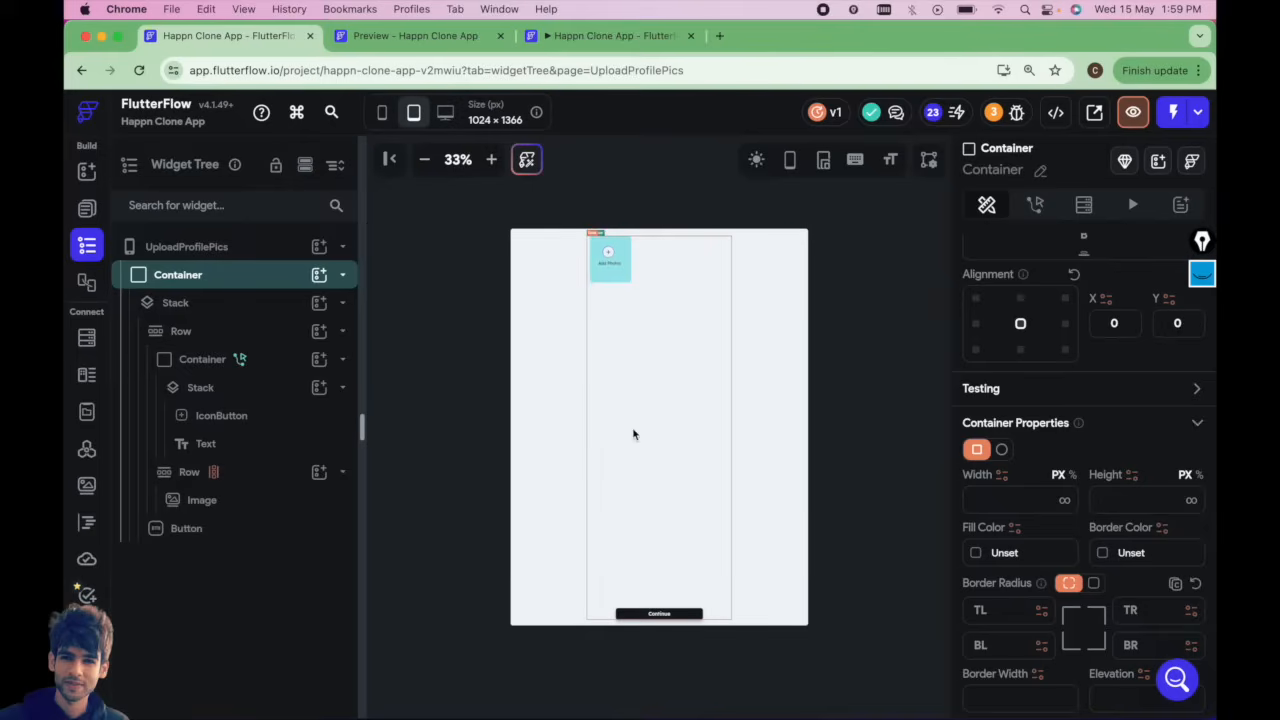
left_click(447, 114)
Open the HomeScreen page and inspect its layout at phone, desktop and tablet sizes.
left_click(87, 208)
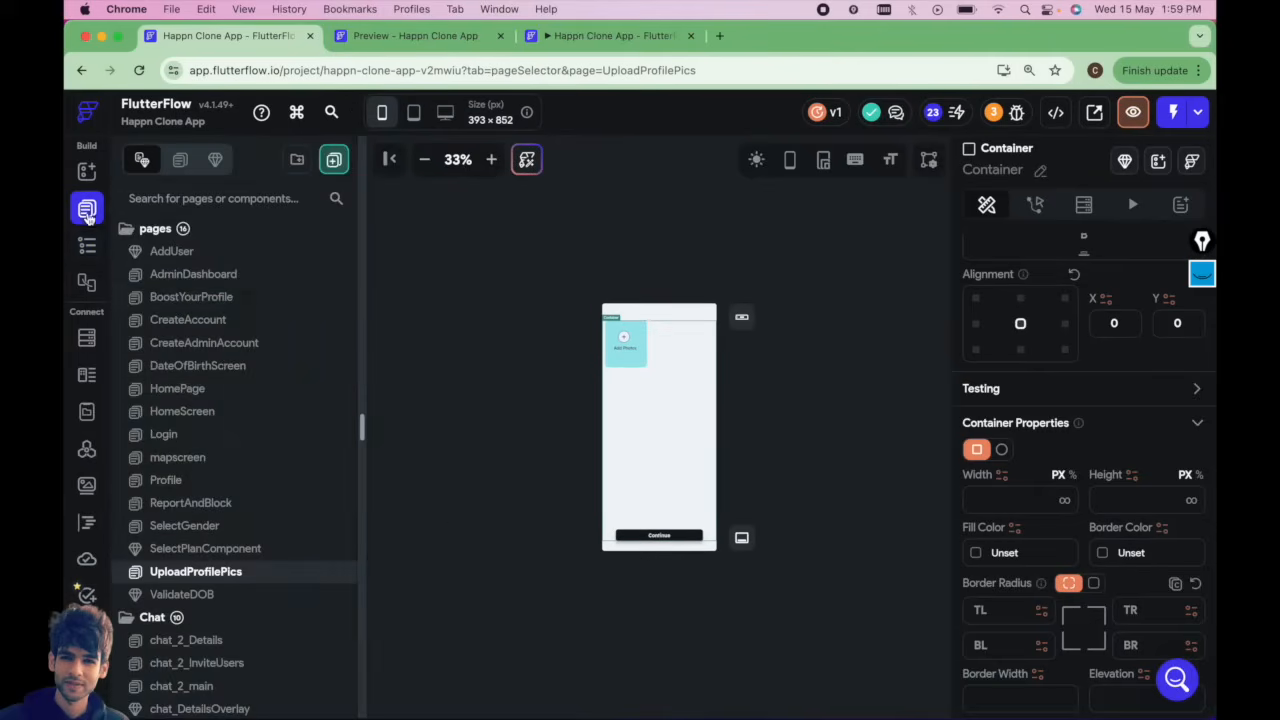
left_click(191, 389)
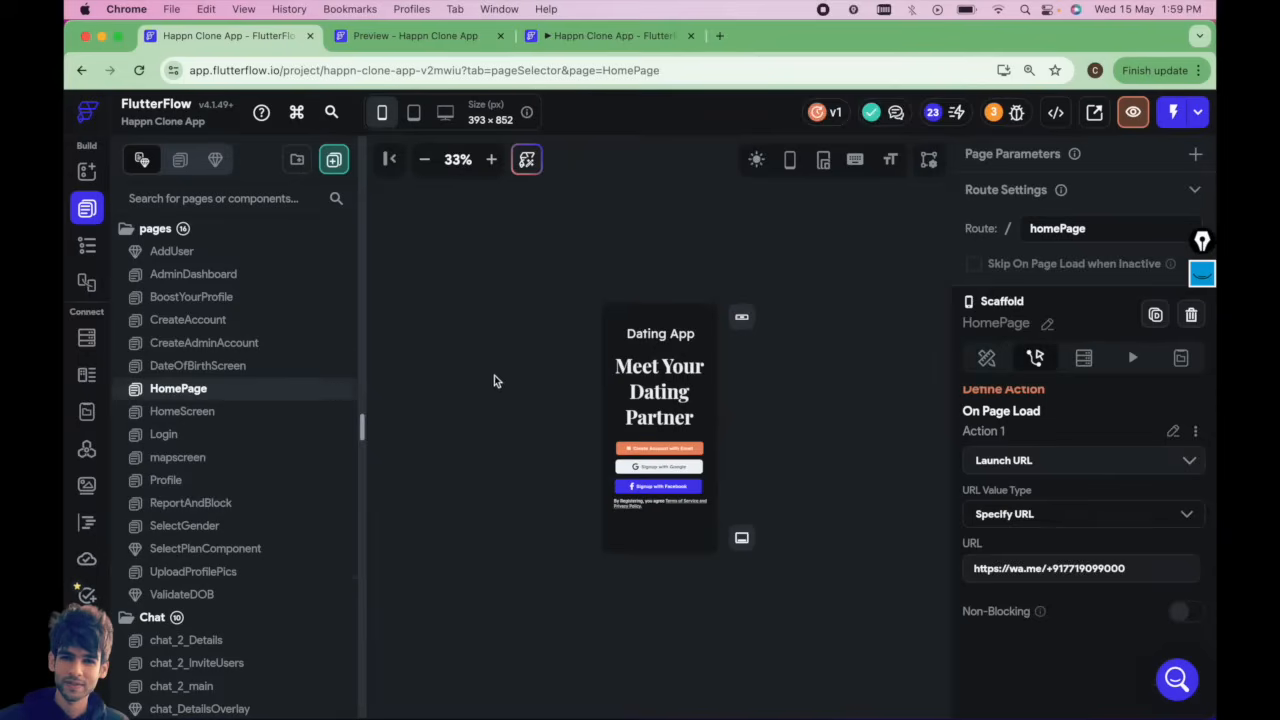
left_click(222, 414)
left_click(491, 160)
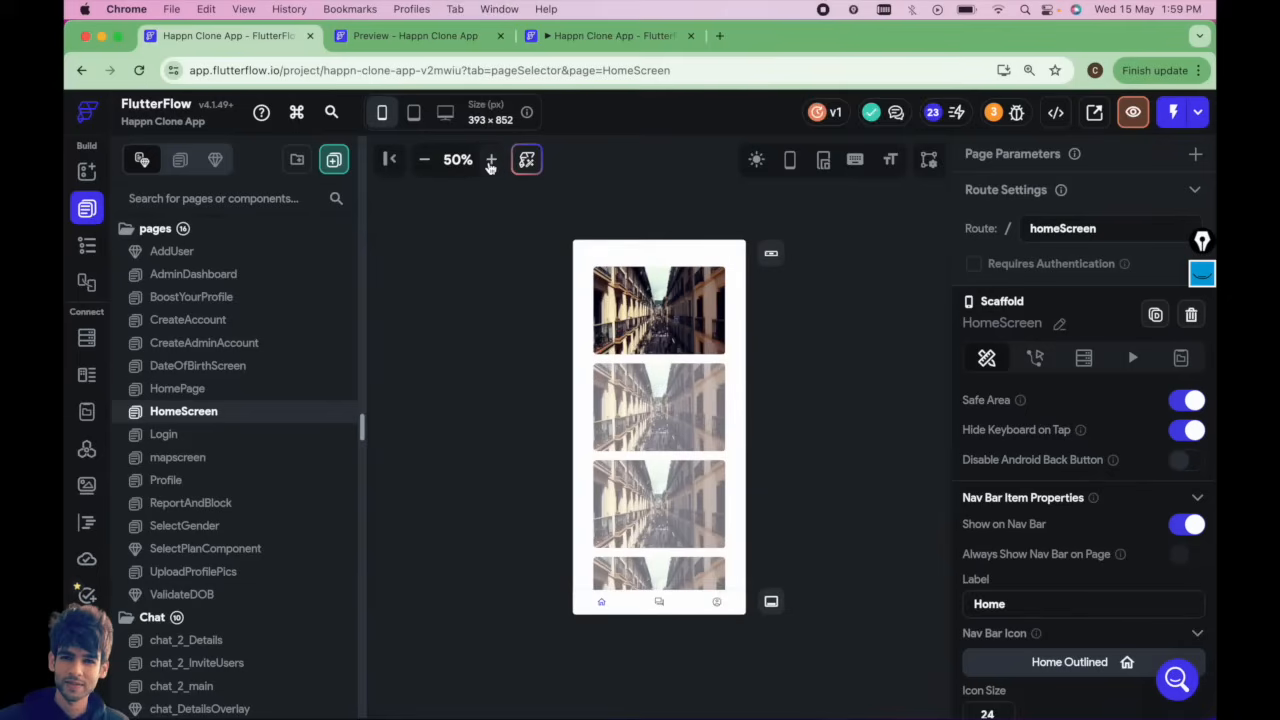
left_click(444, 115)
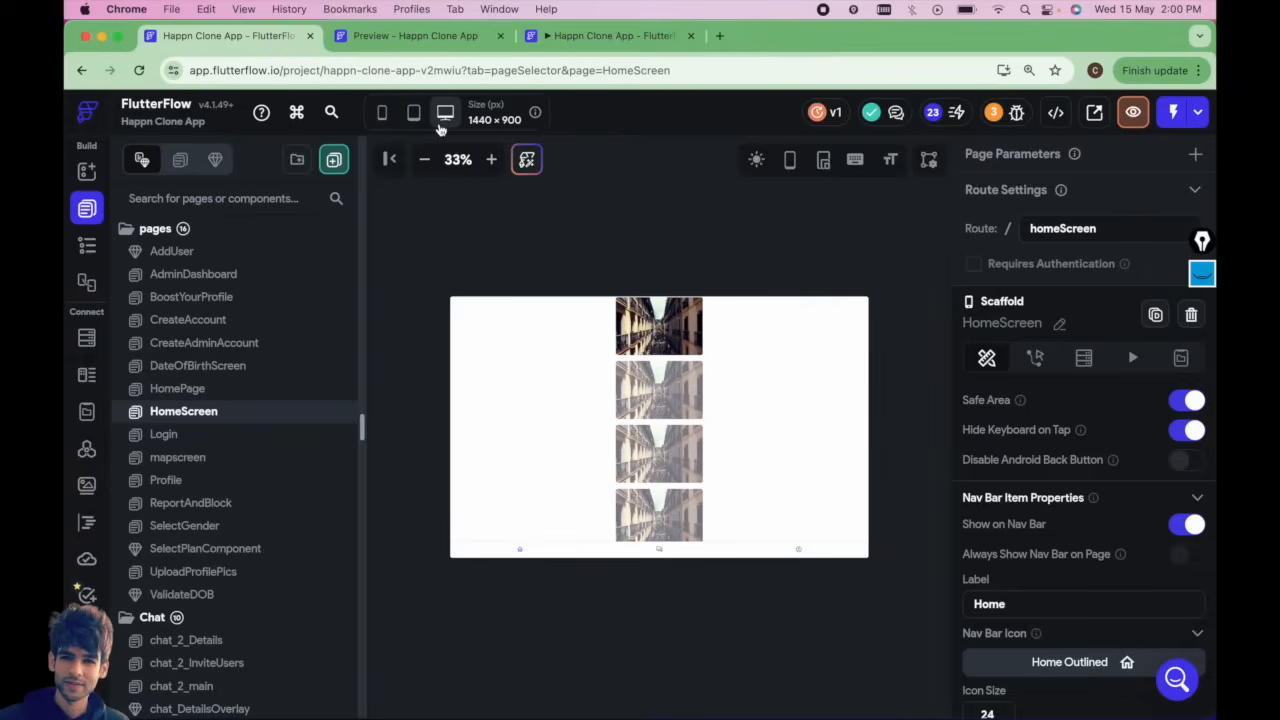
left_click(414, 113)
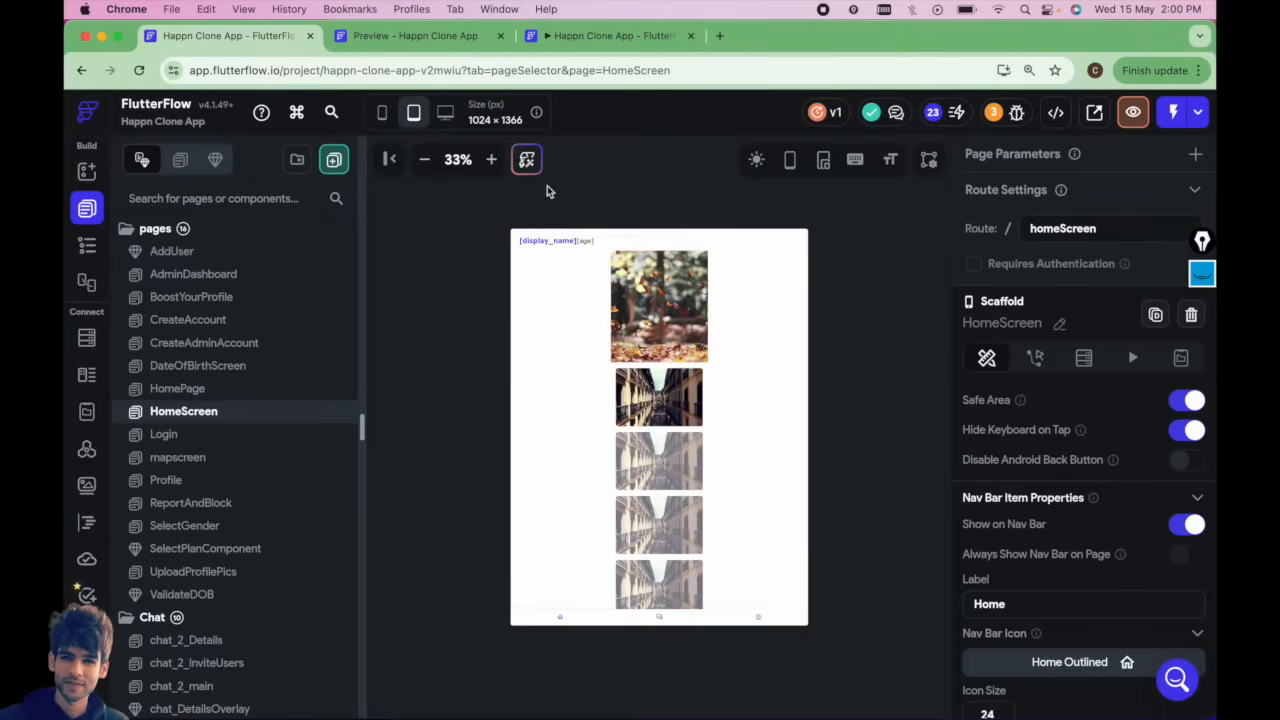
left_click(548, 241)
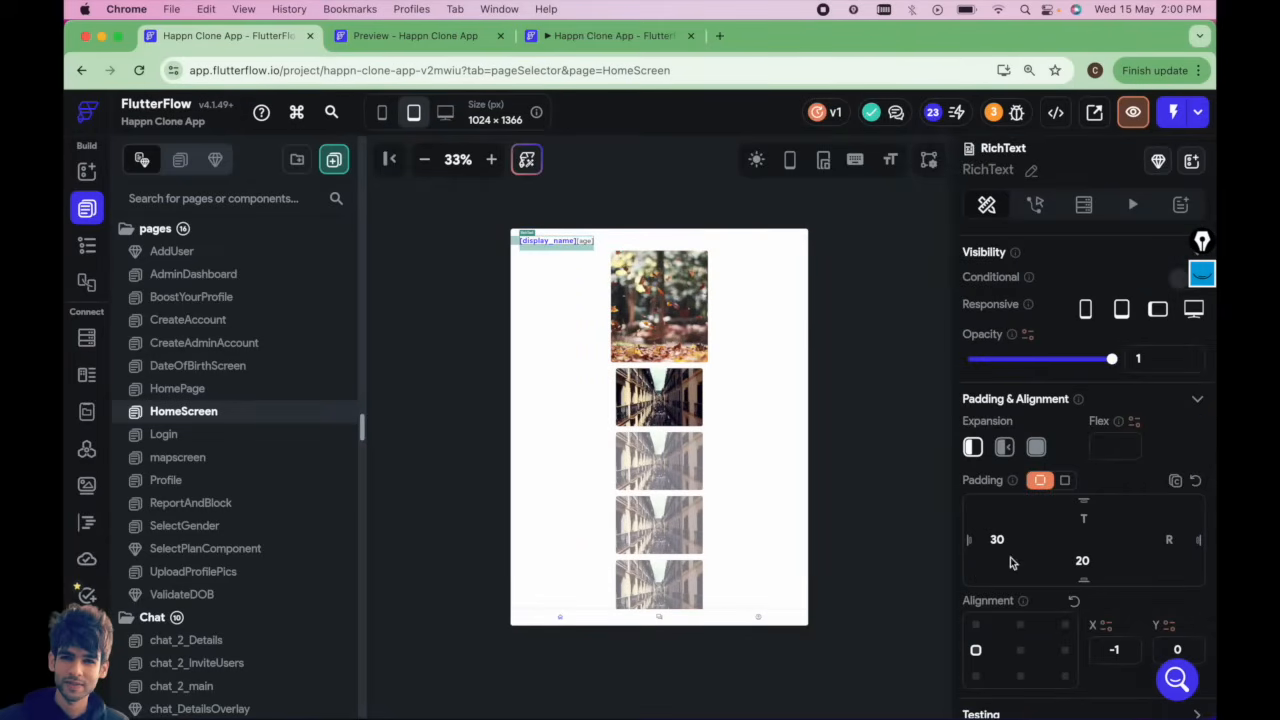
scroll(1077, 606, "down", 3)
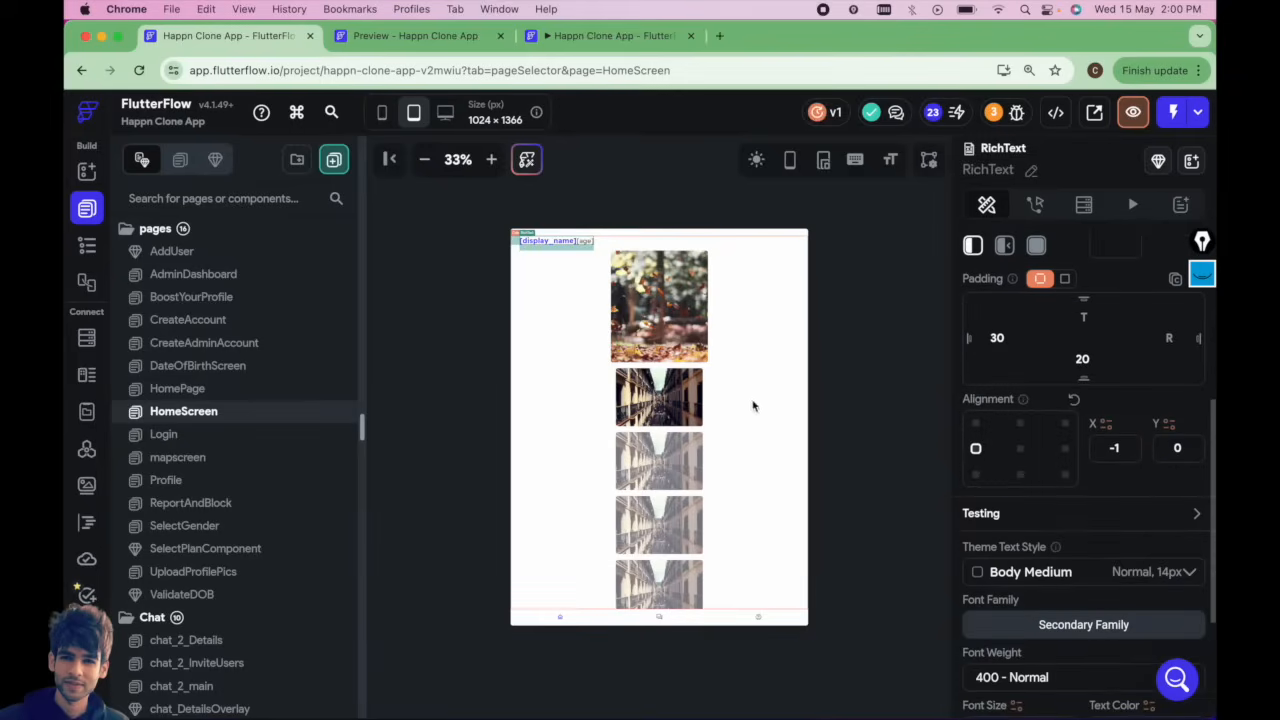
Wrap the HomeScreen page's Stack in a Container.
left_click(87, 245)
right_click(197, 278)
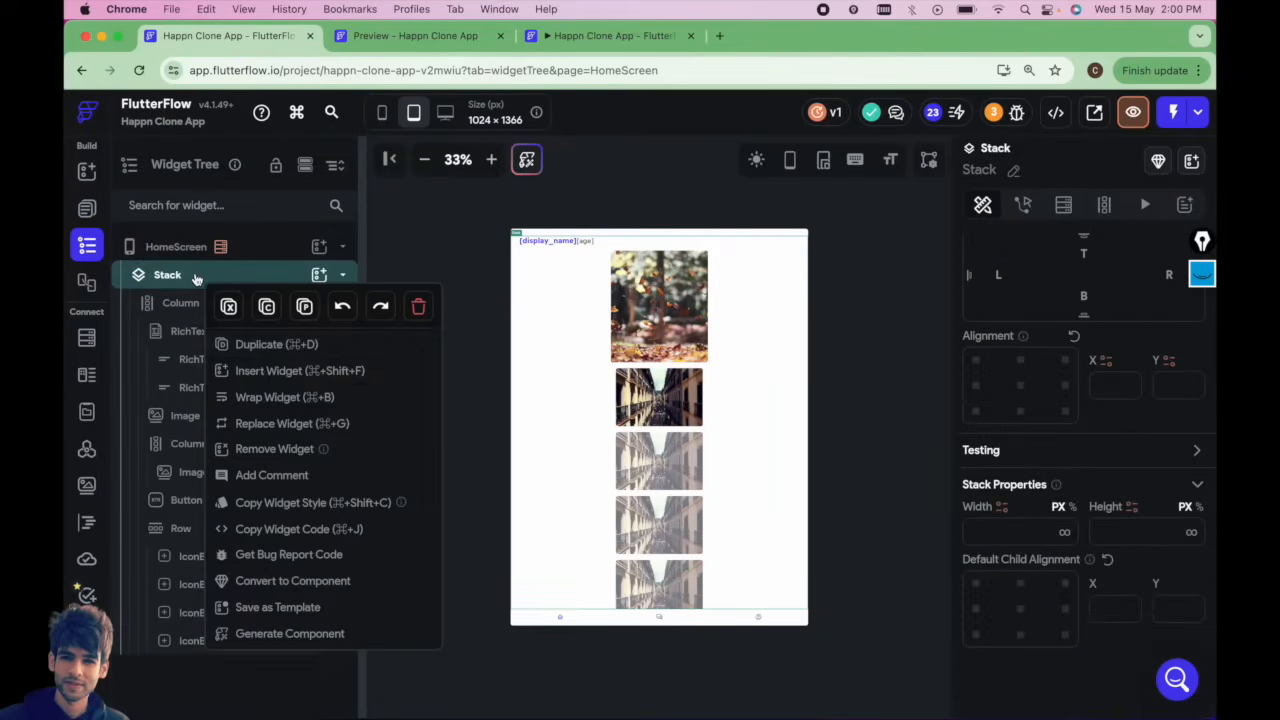
left_click(276, 398)
left_click(500, 270)
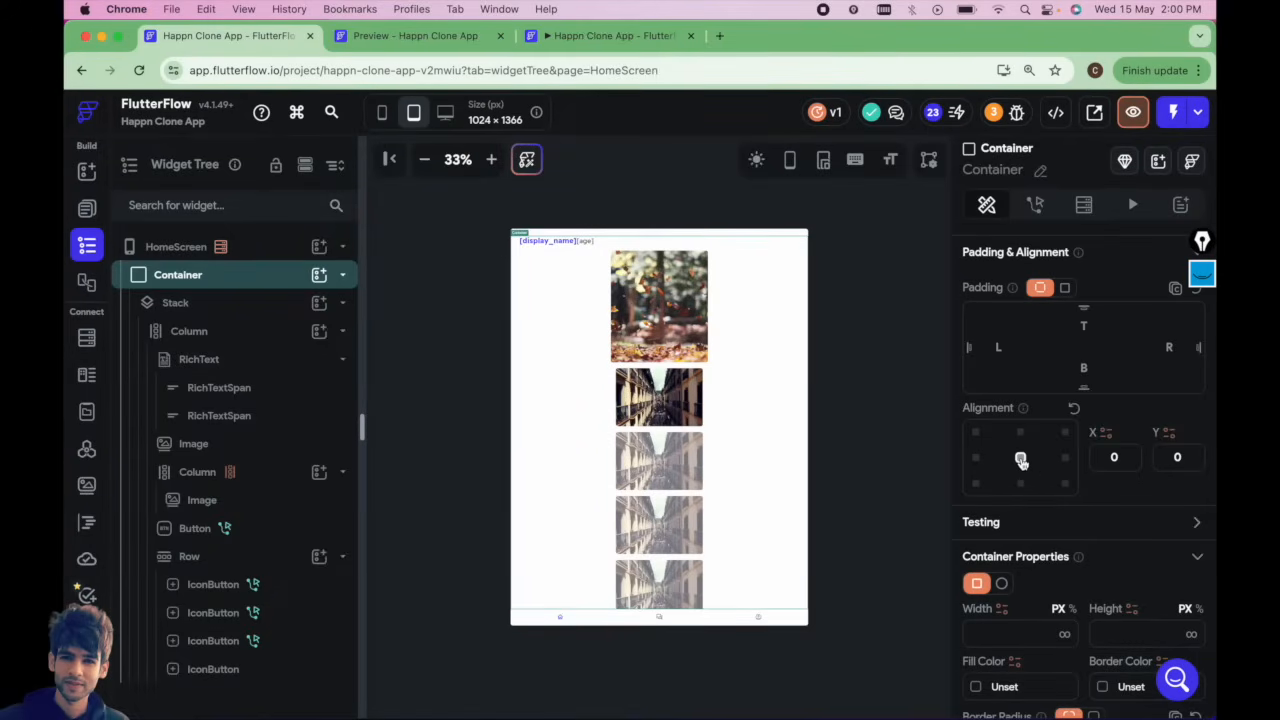
Set the HomeScreen Container's max width to 500 px.
scroll(1030, 500, "down", 5)
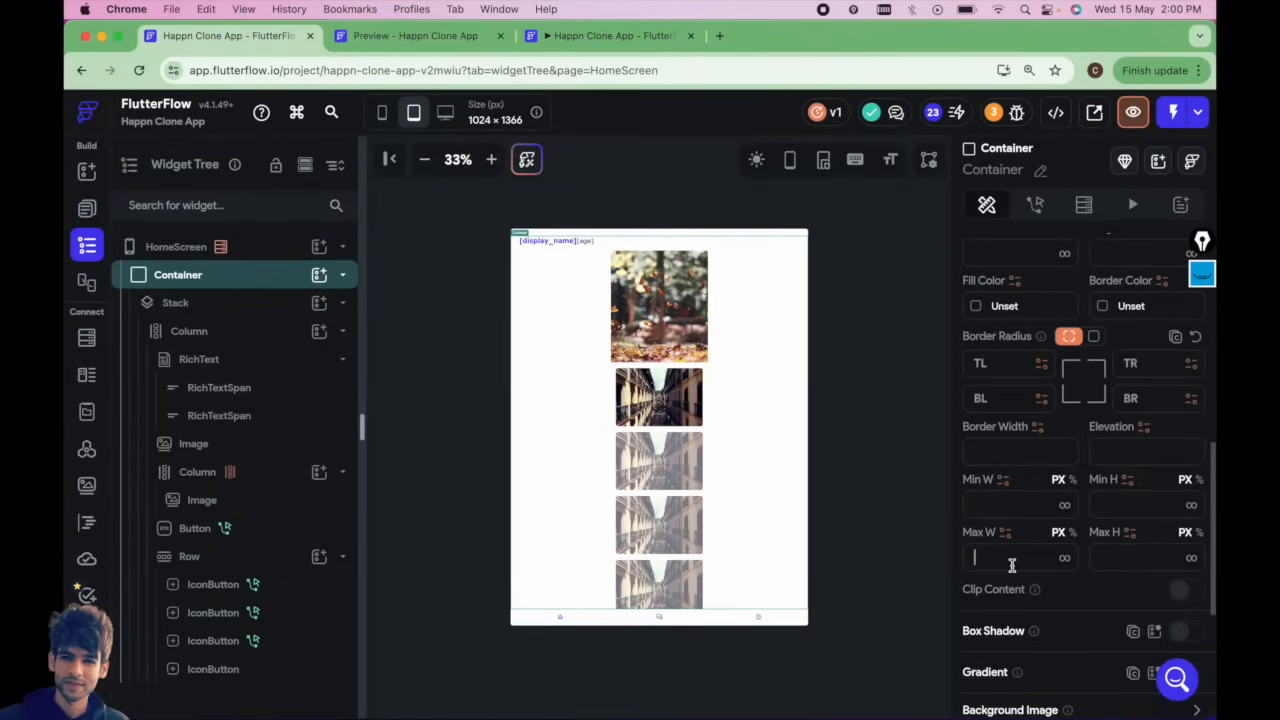
type("500")
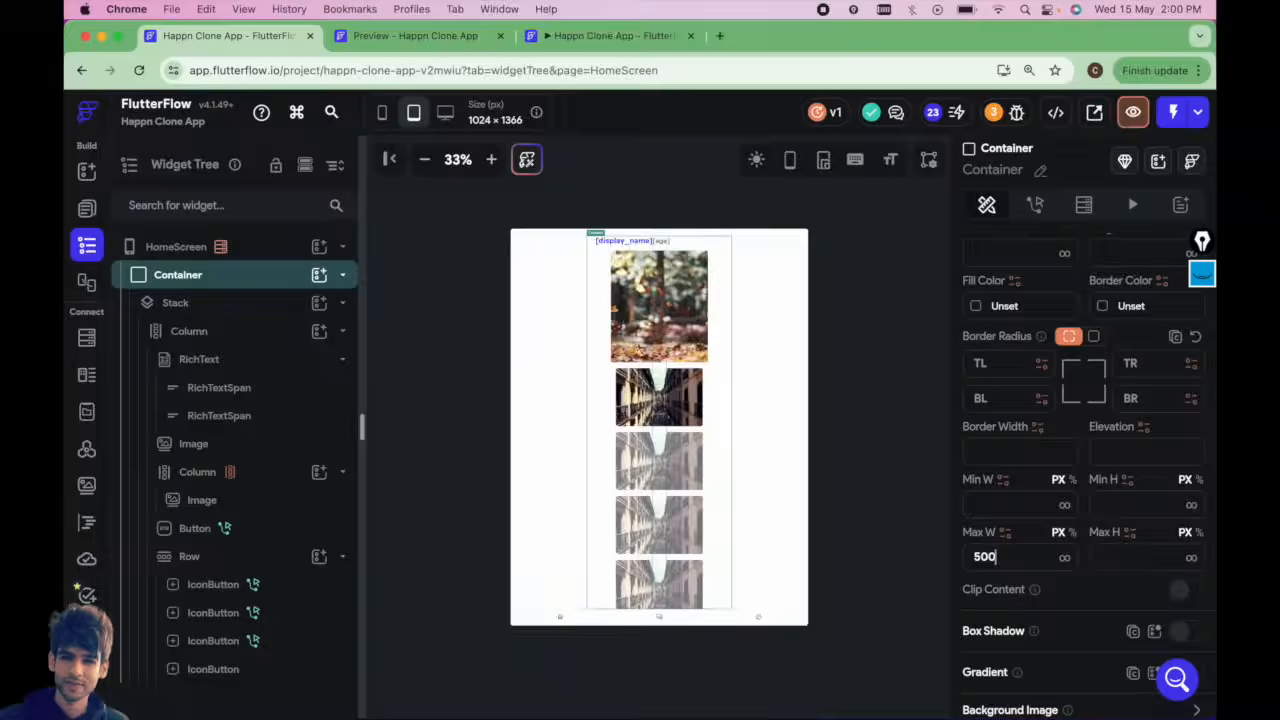
left_click(867, 362)
Switch to desktop size and launch the app preview of HomeScreen.
left_click(444, 113)
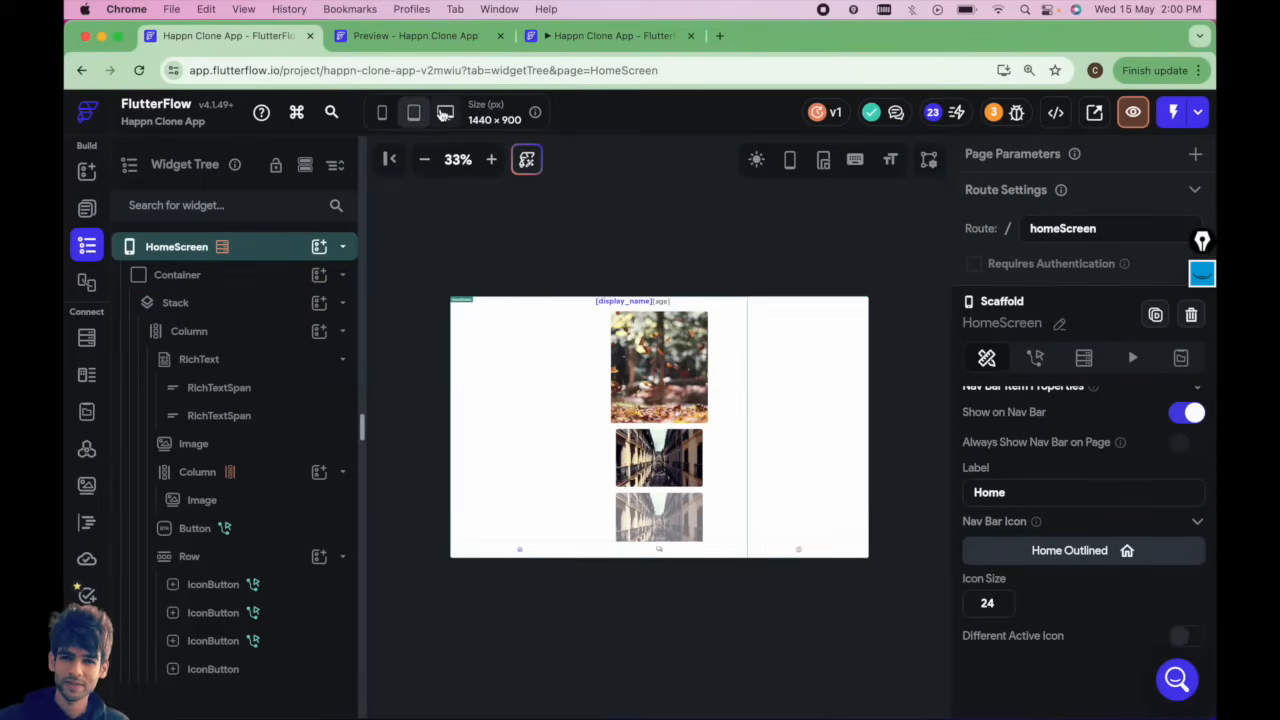
left_click(82, 214)
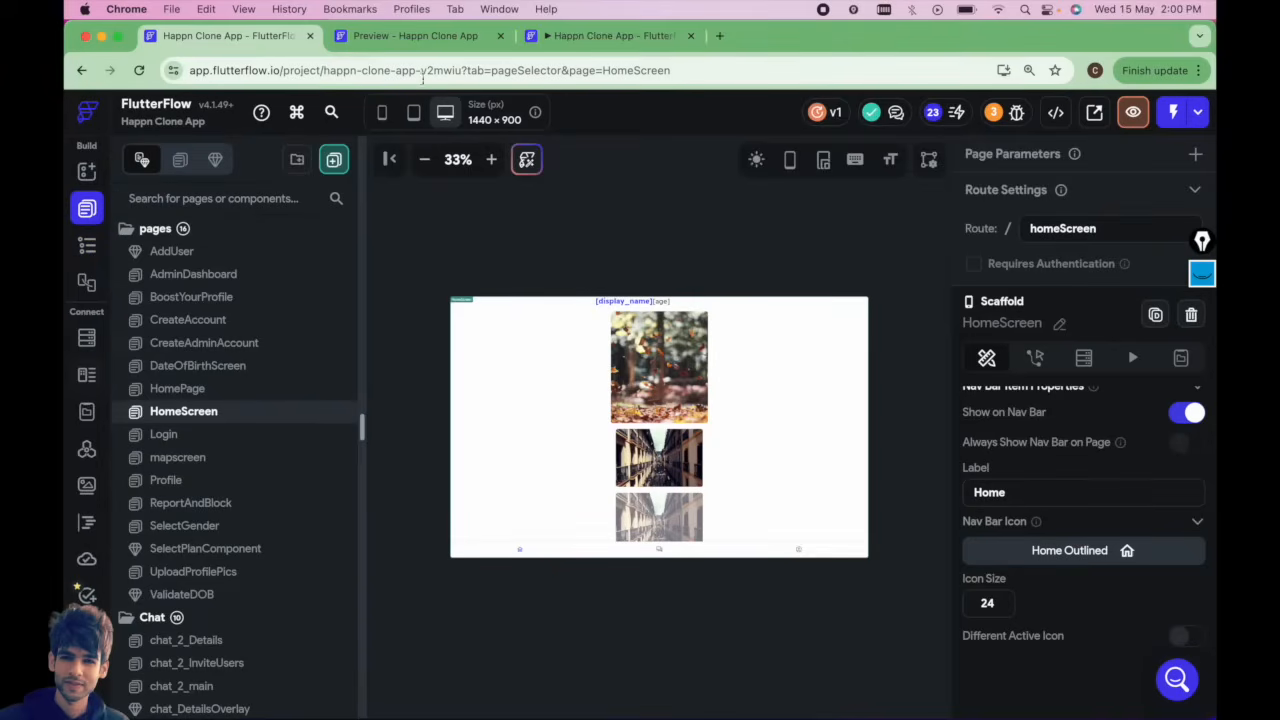
left_click(1133, 112)
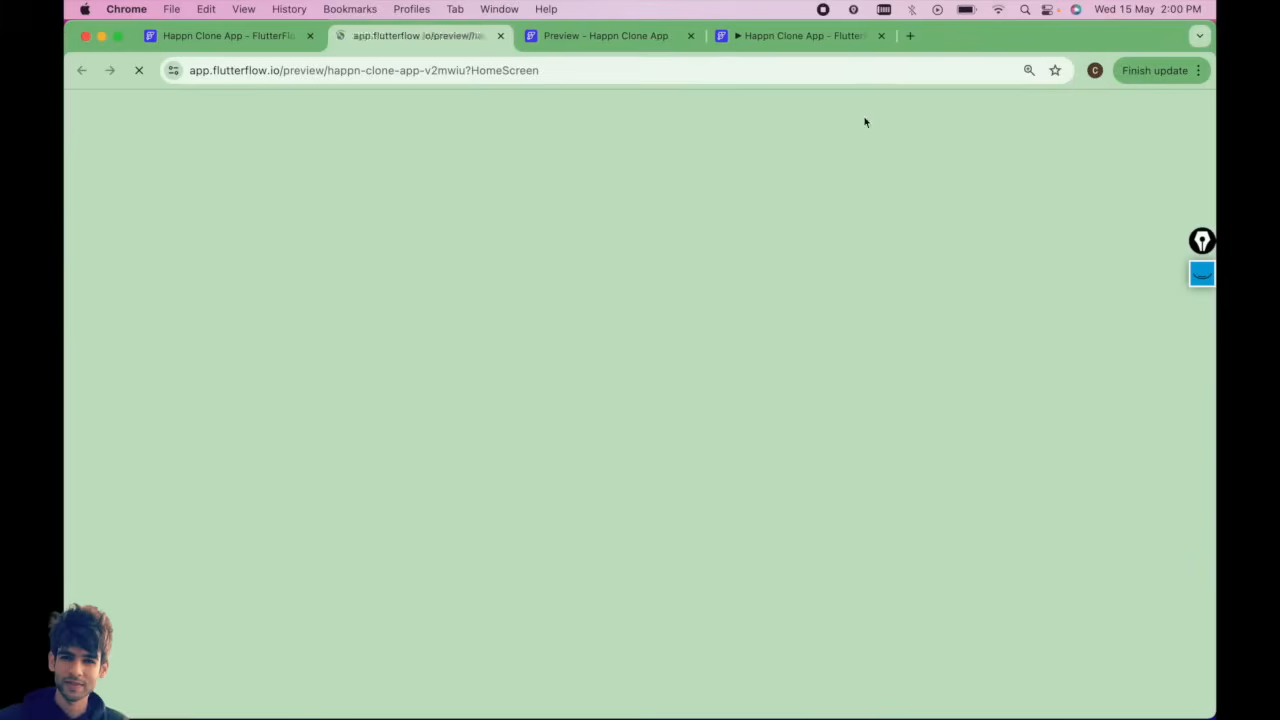
In the app preview, zoom out, open the profile tab and log out to reach the landing page.
left_click(691, 37)
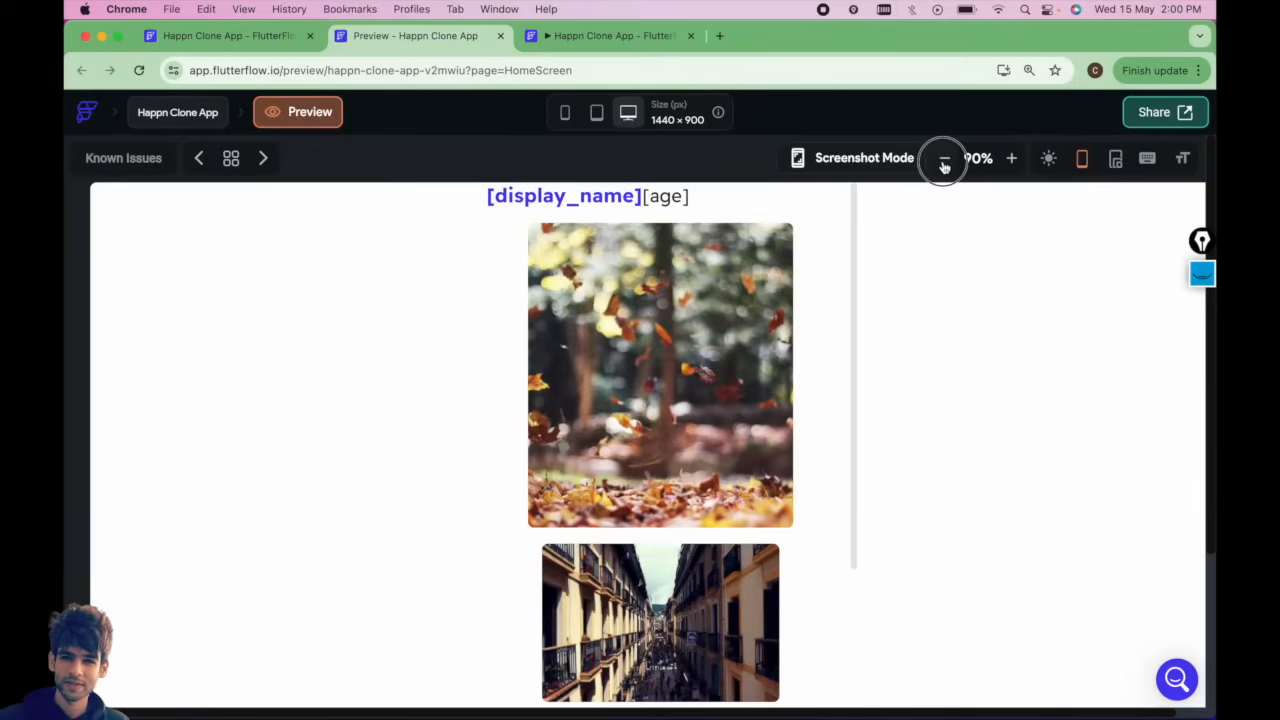
left_click(944, 158)
left_click(851, 612)
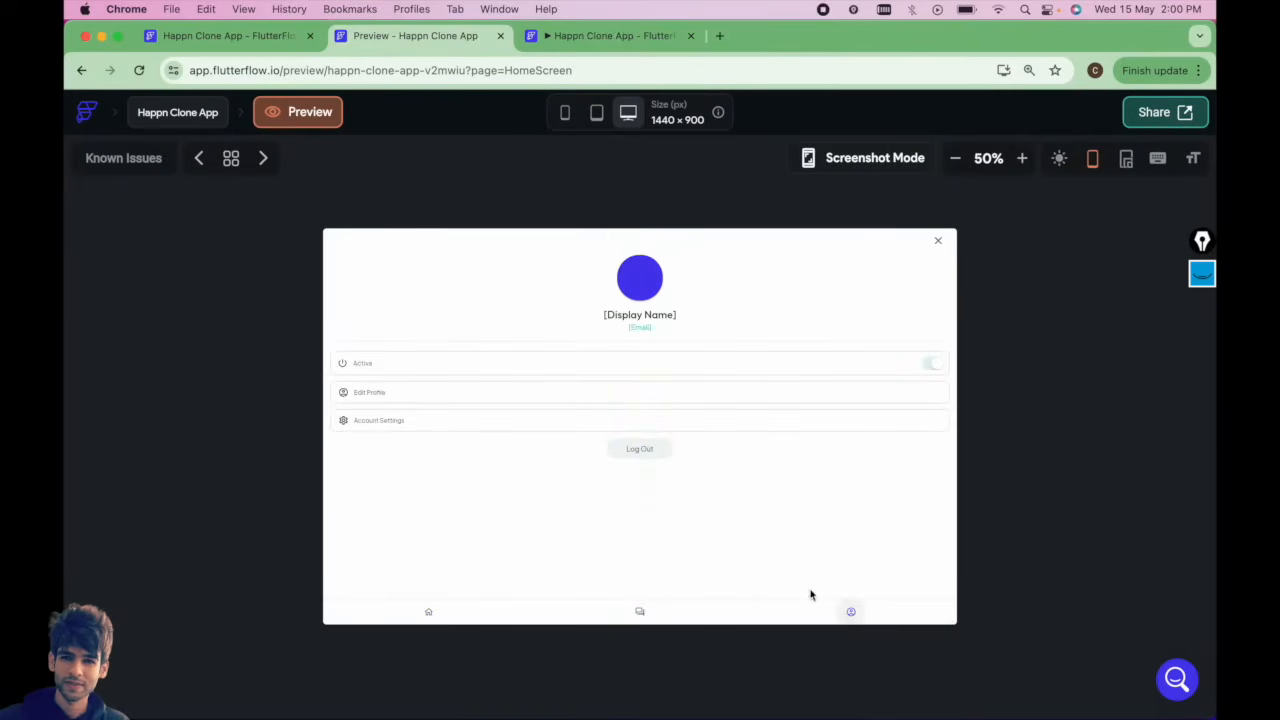
left_click(641, 455)
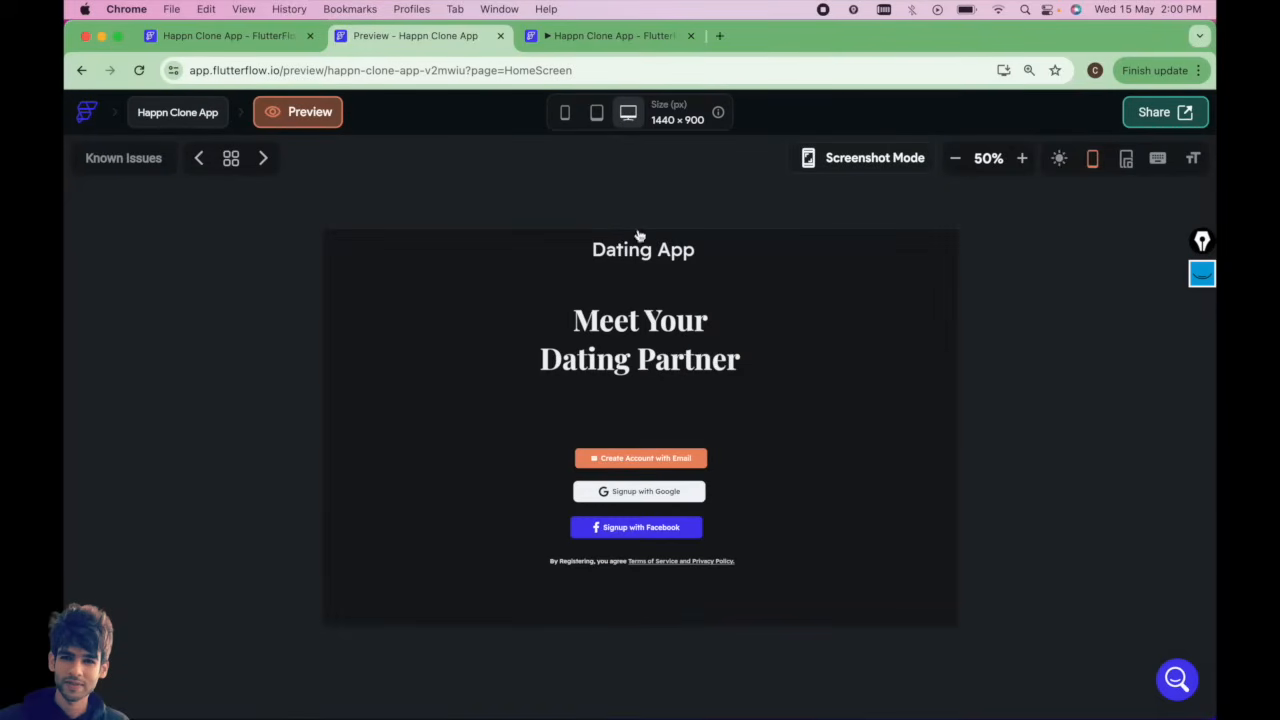
View the landing page at phone, tablet and desktop sizes, adjusting the preview zoom.
left_click(566, 113)
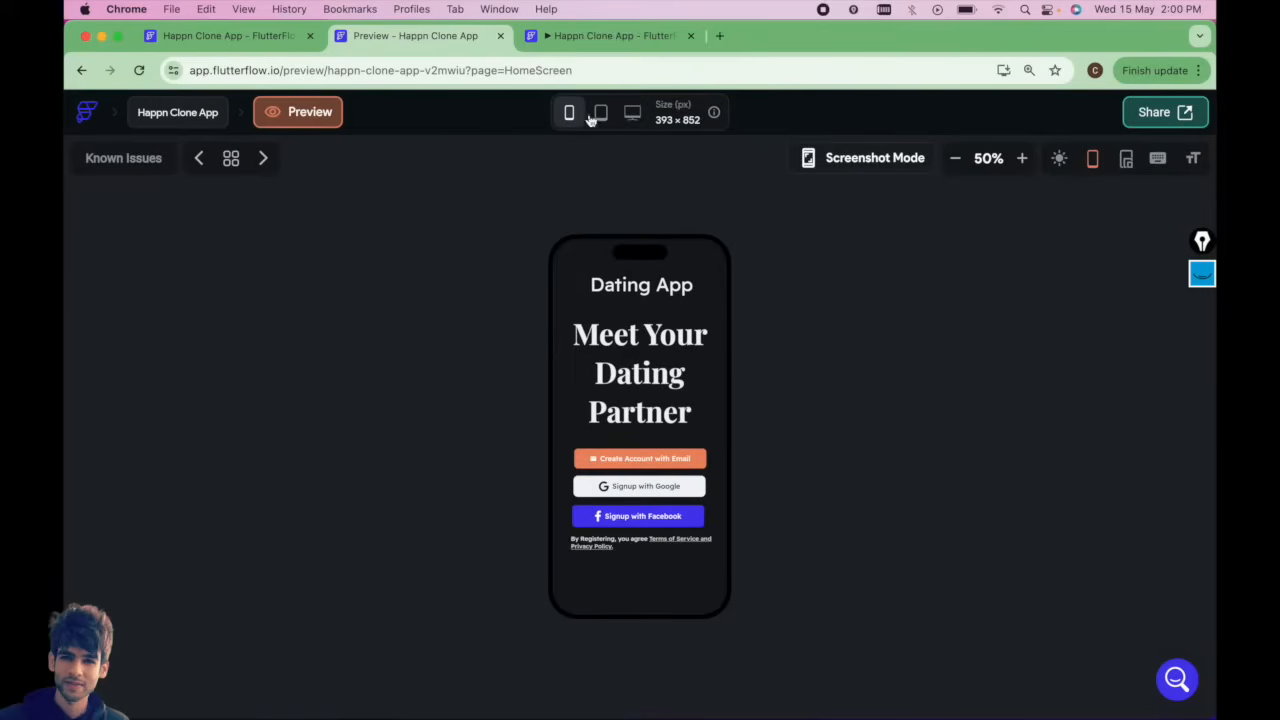
left_click(600, 114)
left_click(944, 158)
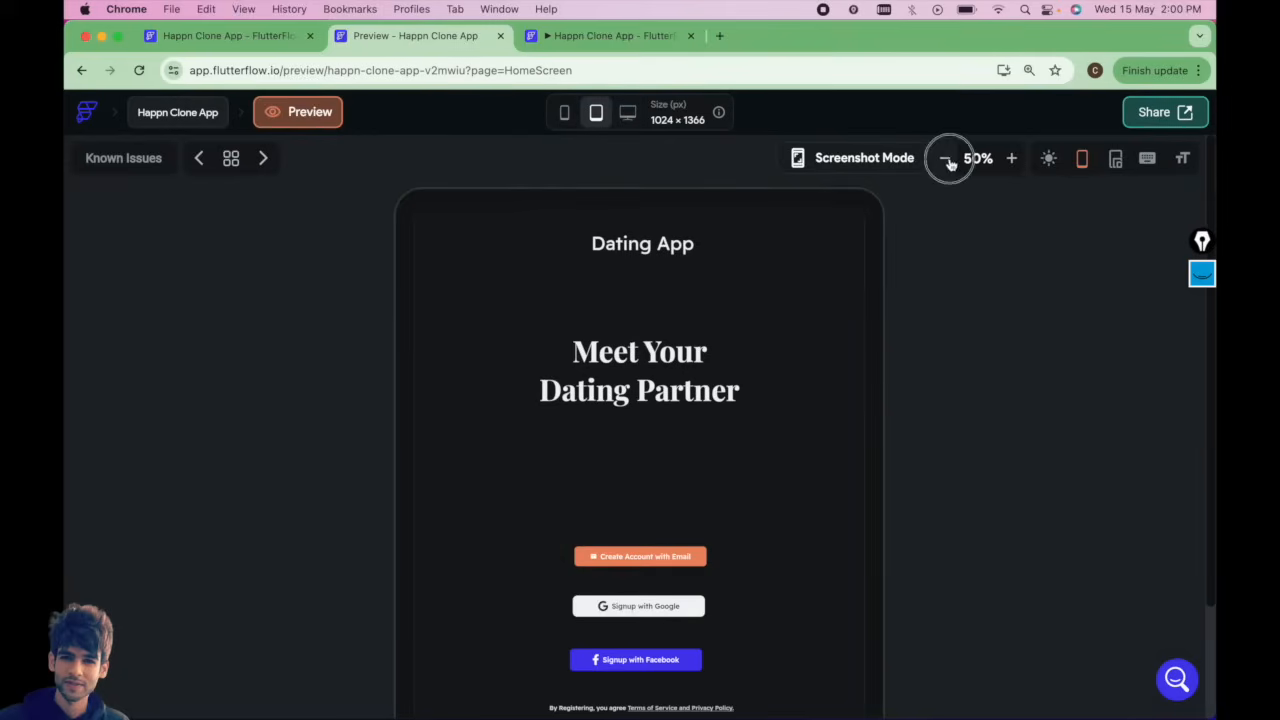
left_click(1022, 158)
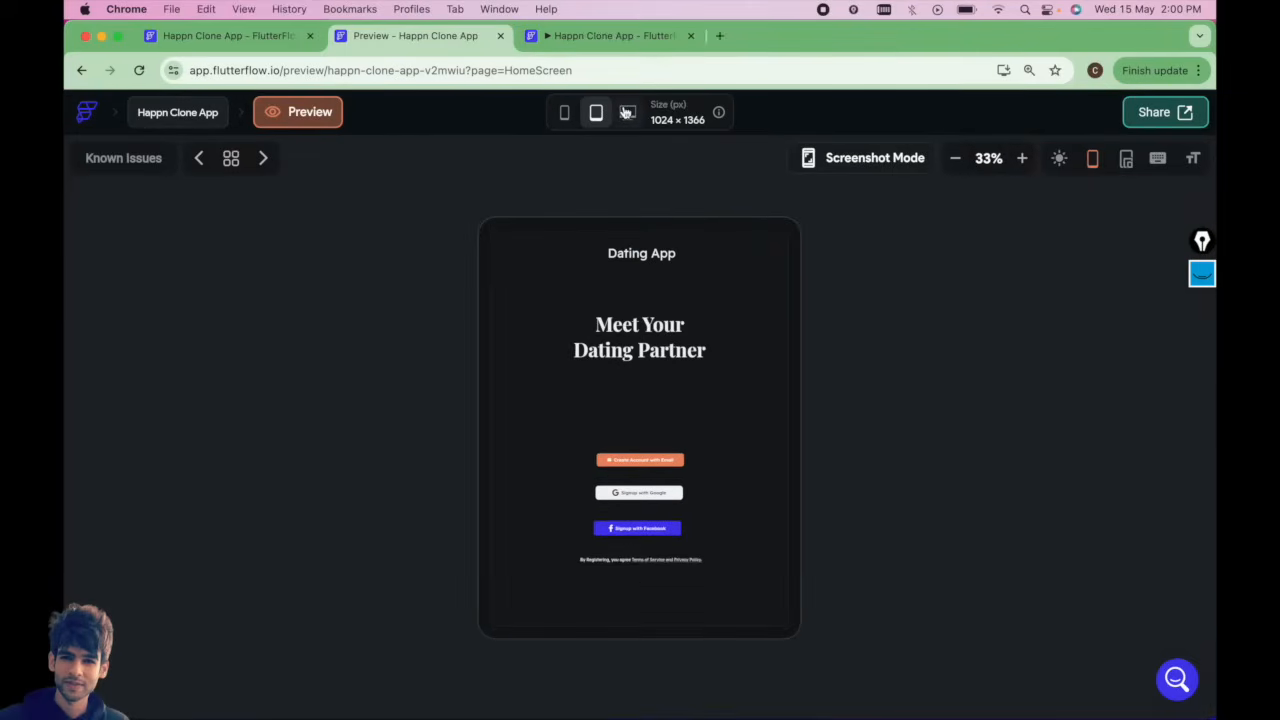
left_click(627, 113)
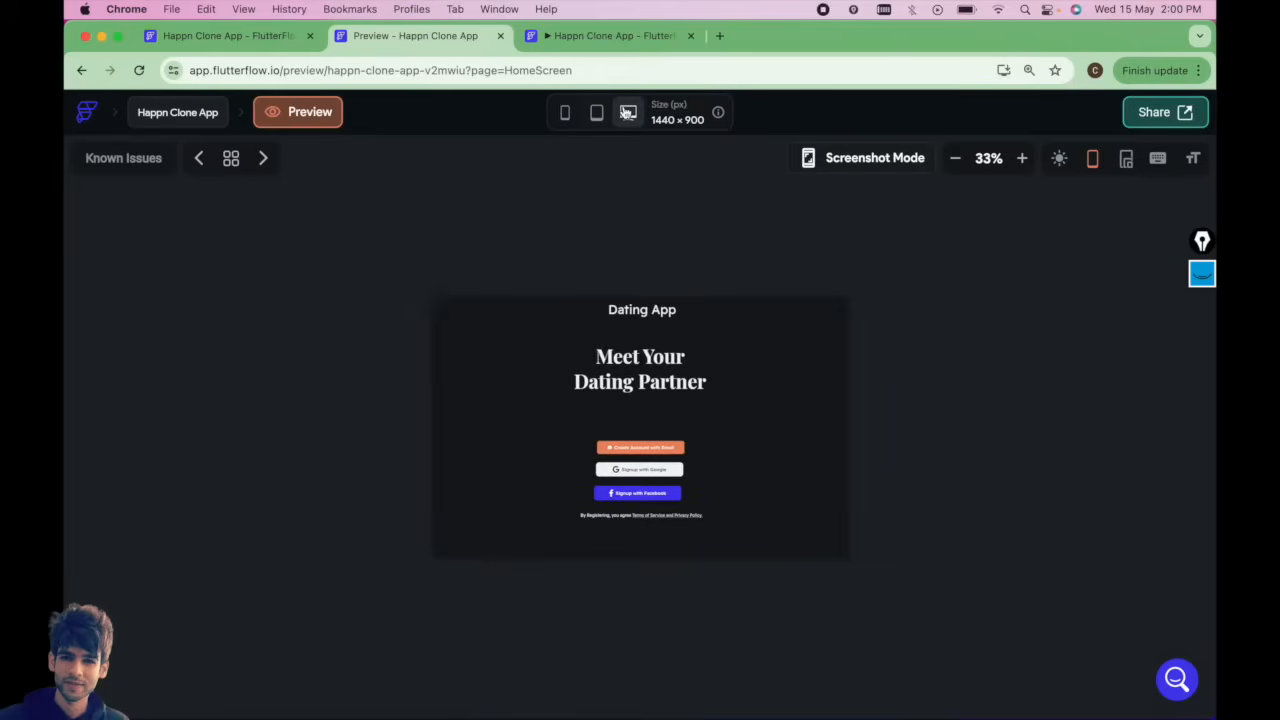
left_click(566, 112)
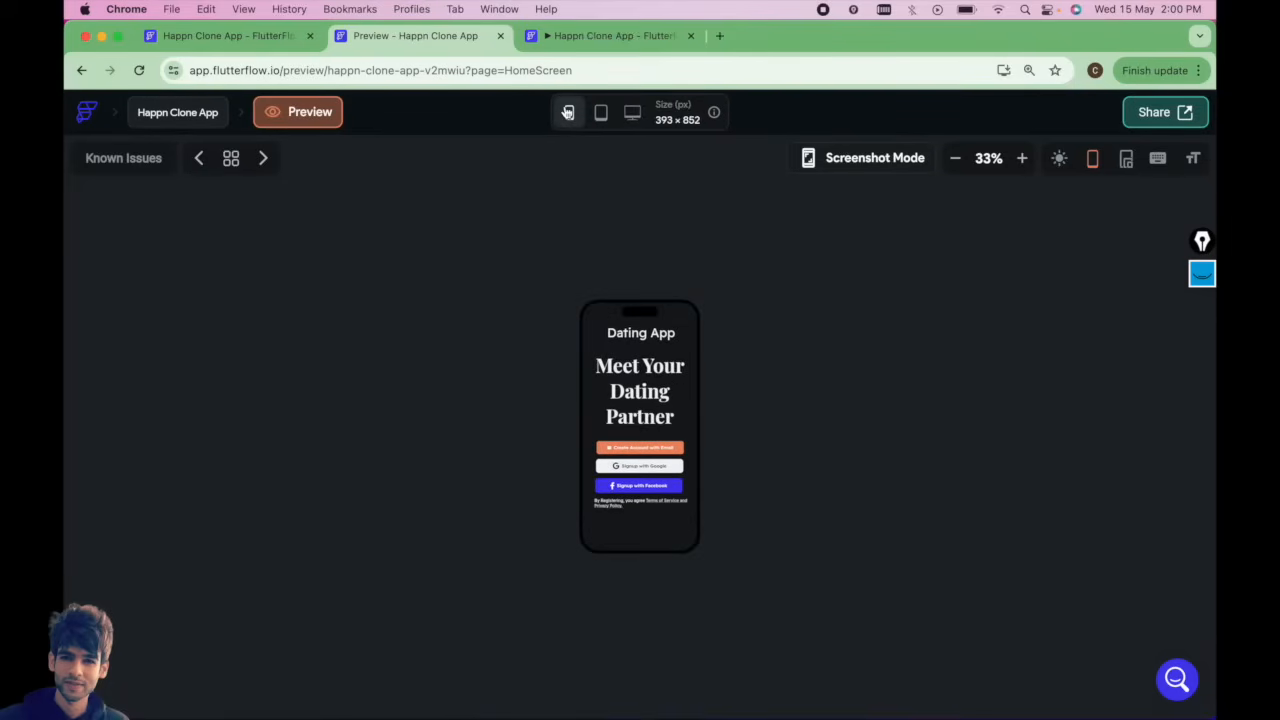
Open the create-account page and view it at phone, tablet and desktop sizes.
left_click(643, 453)
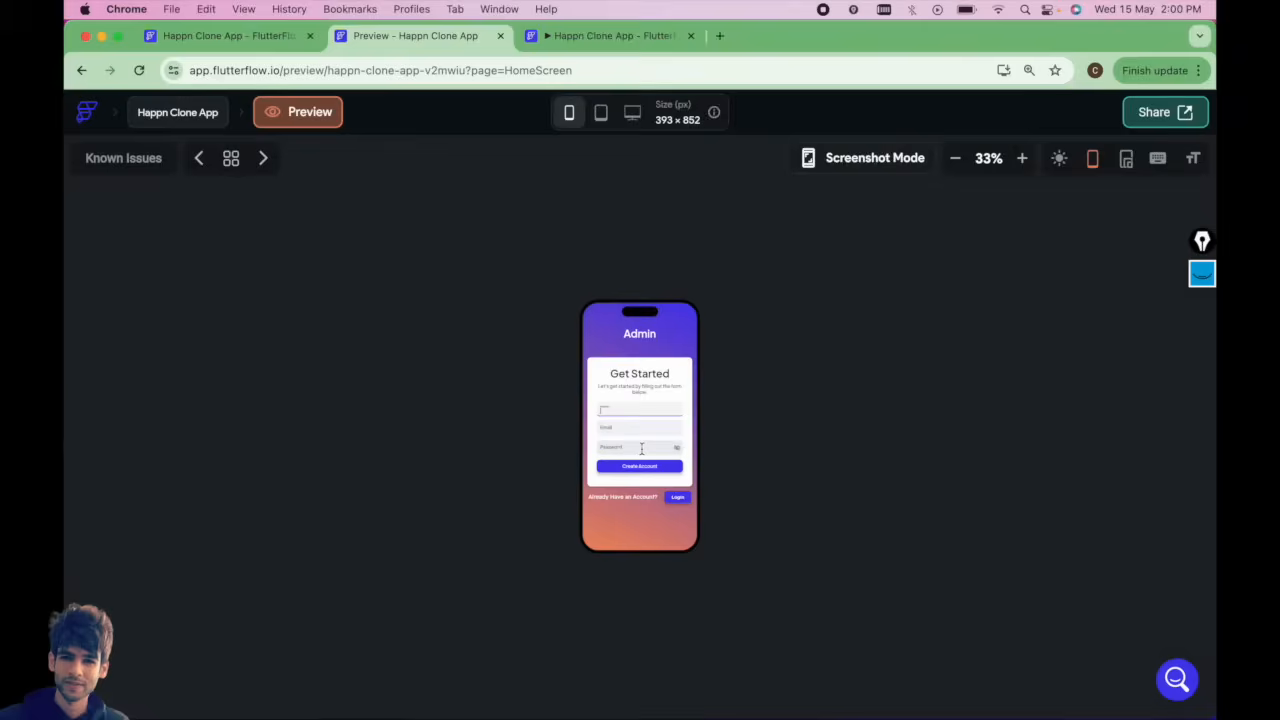
left_click(604, 122)
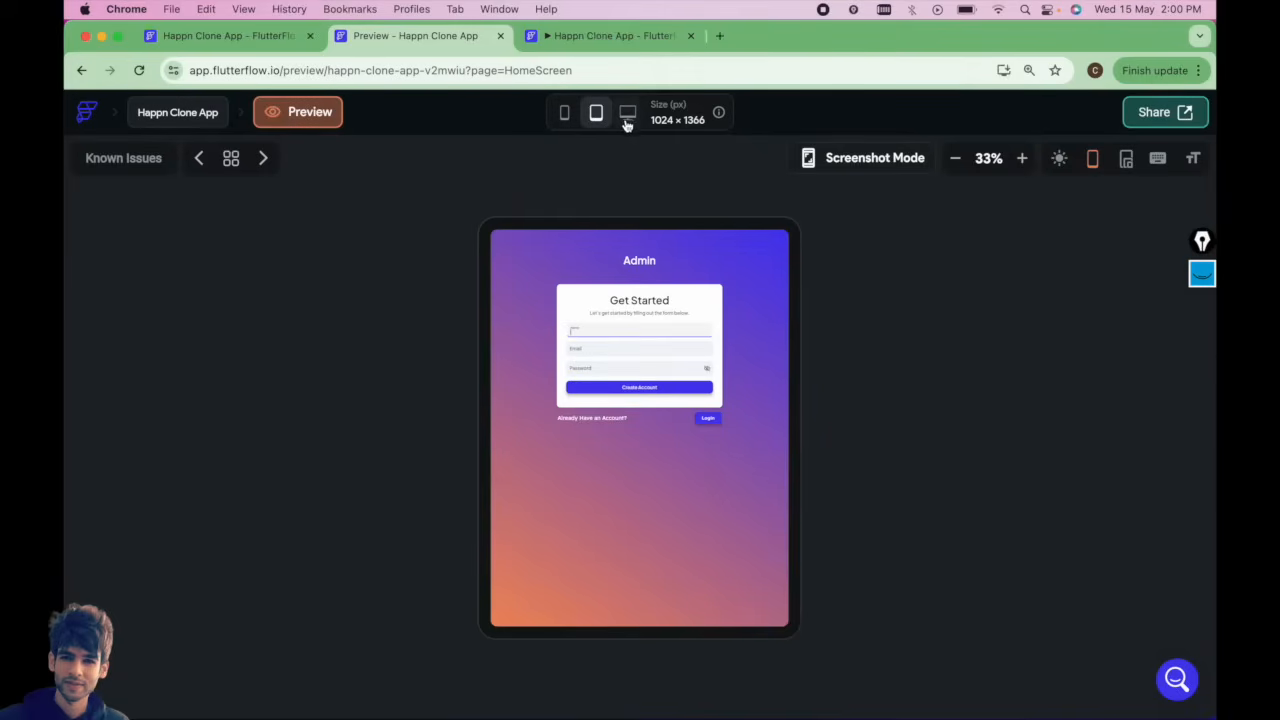
left_click(1022, 158)
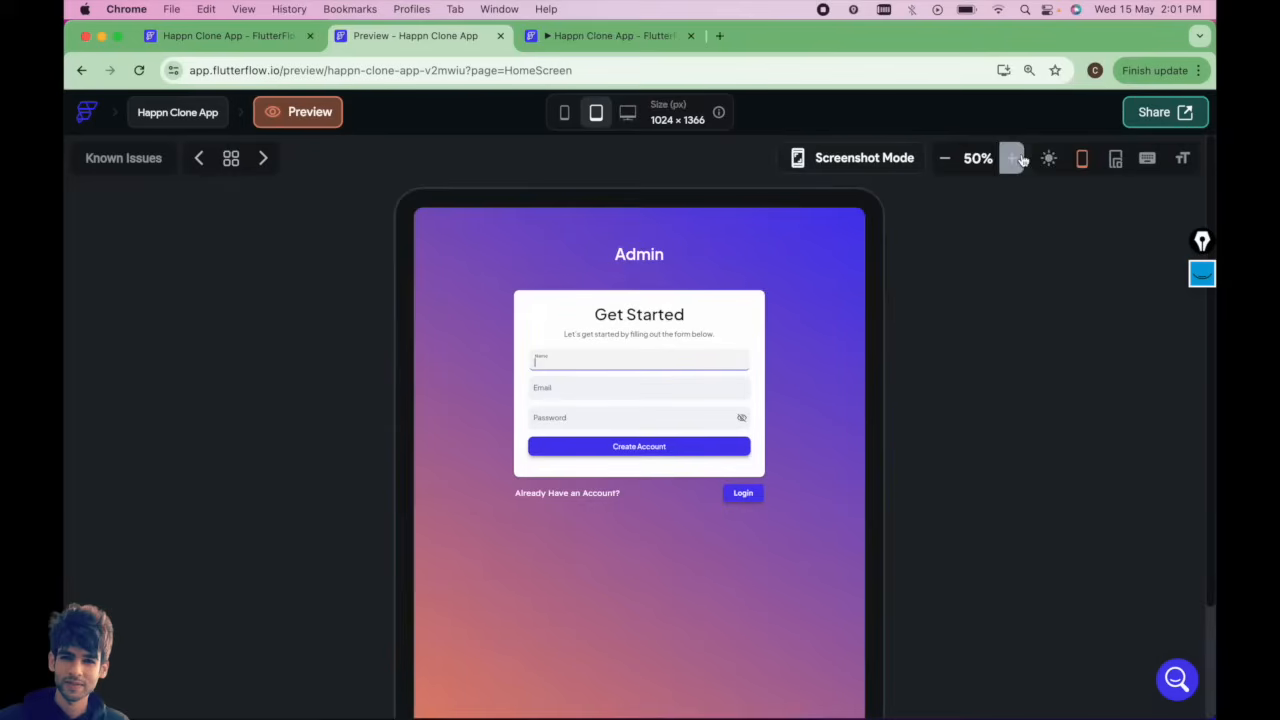
left_click(629, 114)
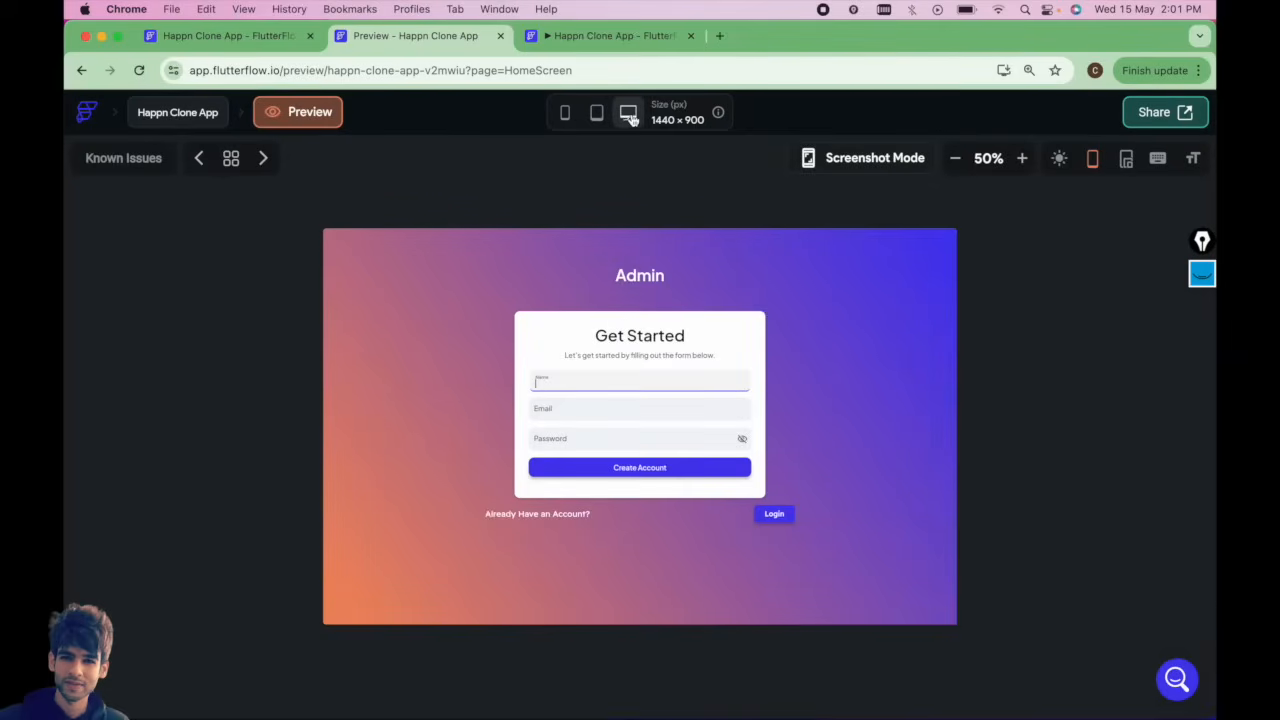
left_click(567, 116)
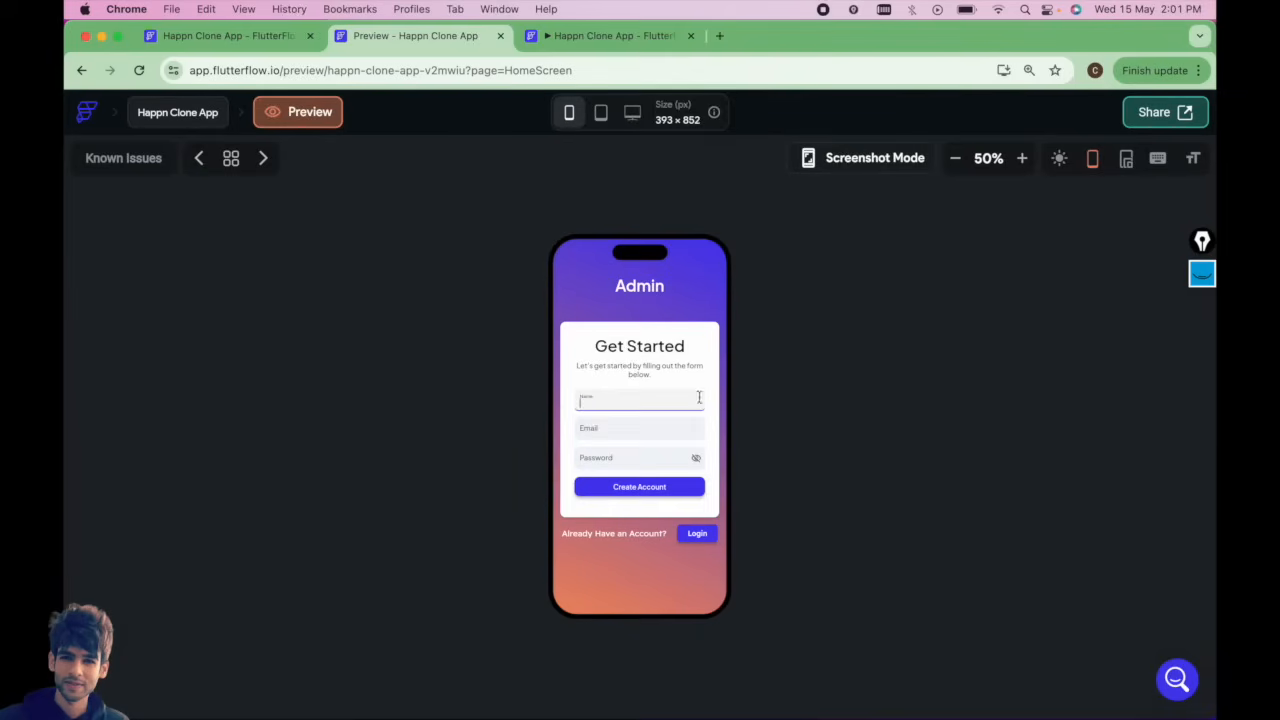
Return to the editor's AdminDashboard page and try adding a Button to the side navigation Column.
left_click(213, 35)
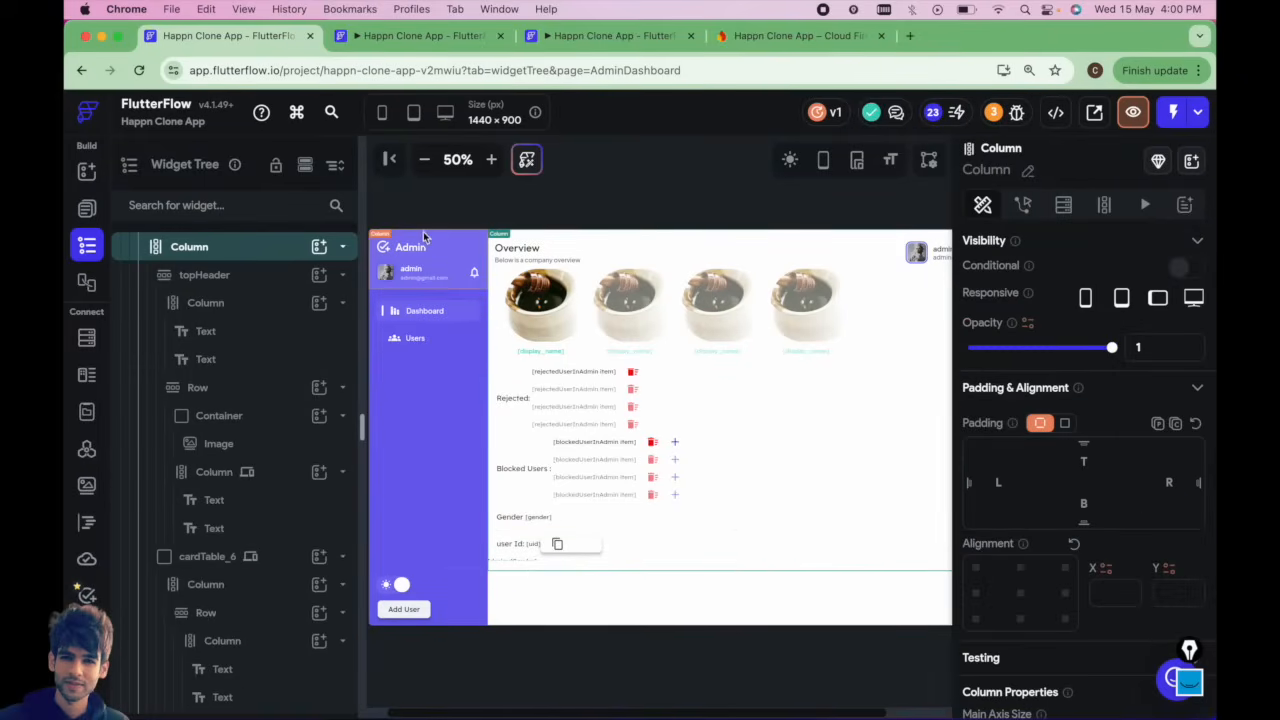
left_click(405, 612)
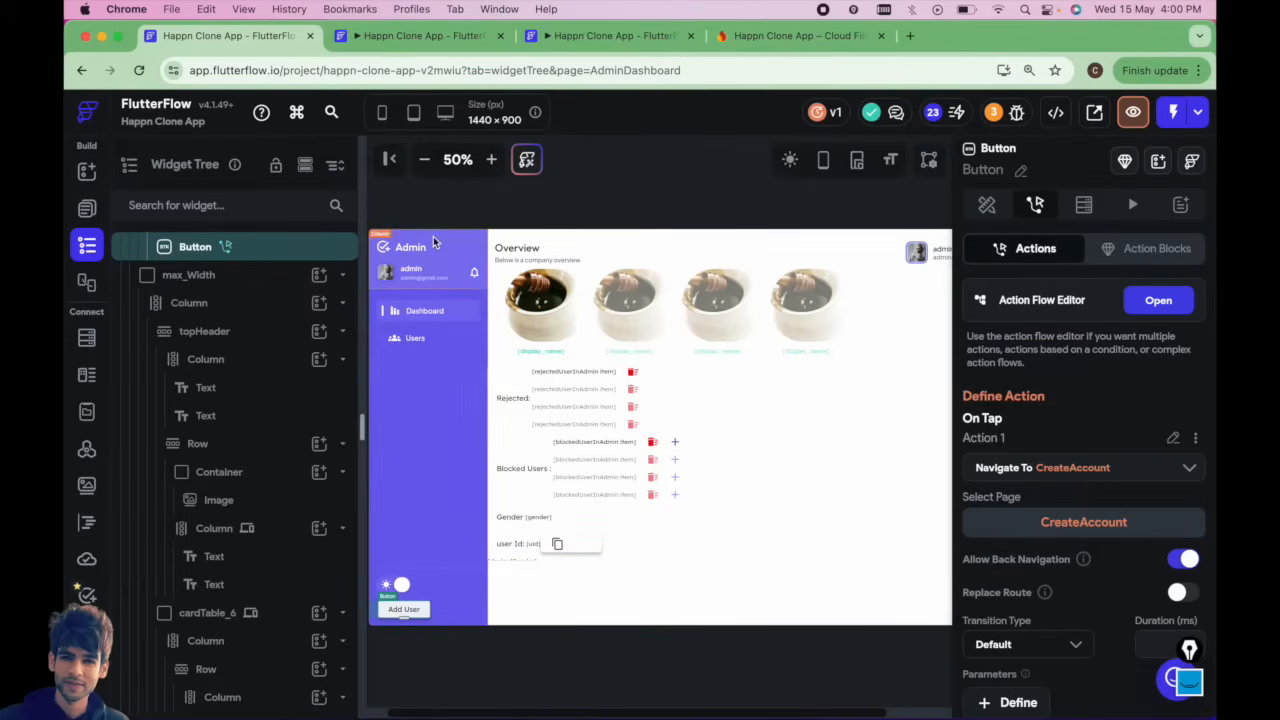
left_click(379, 238)
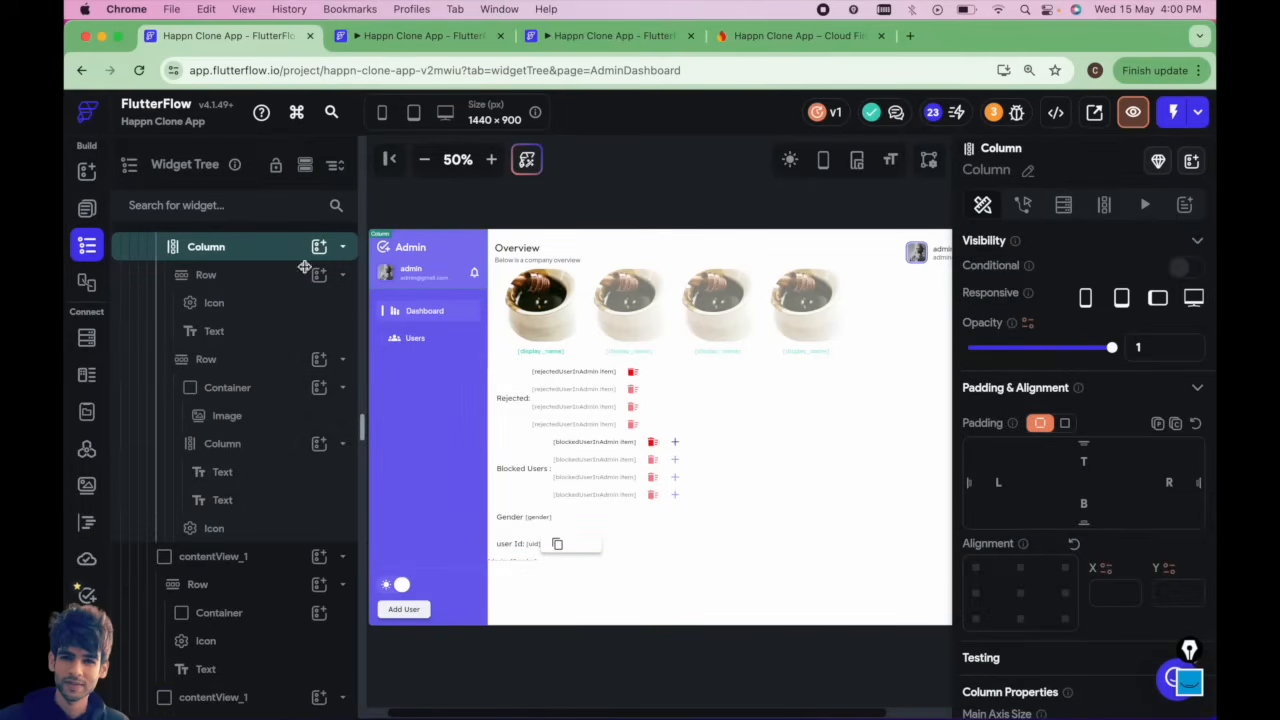
scroll(304, 267, "up", 2)
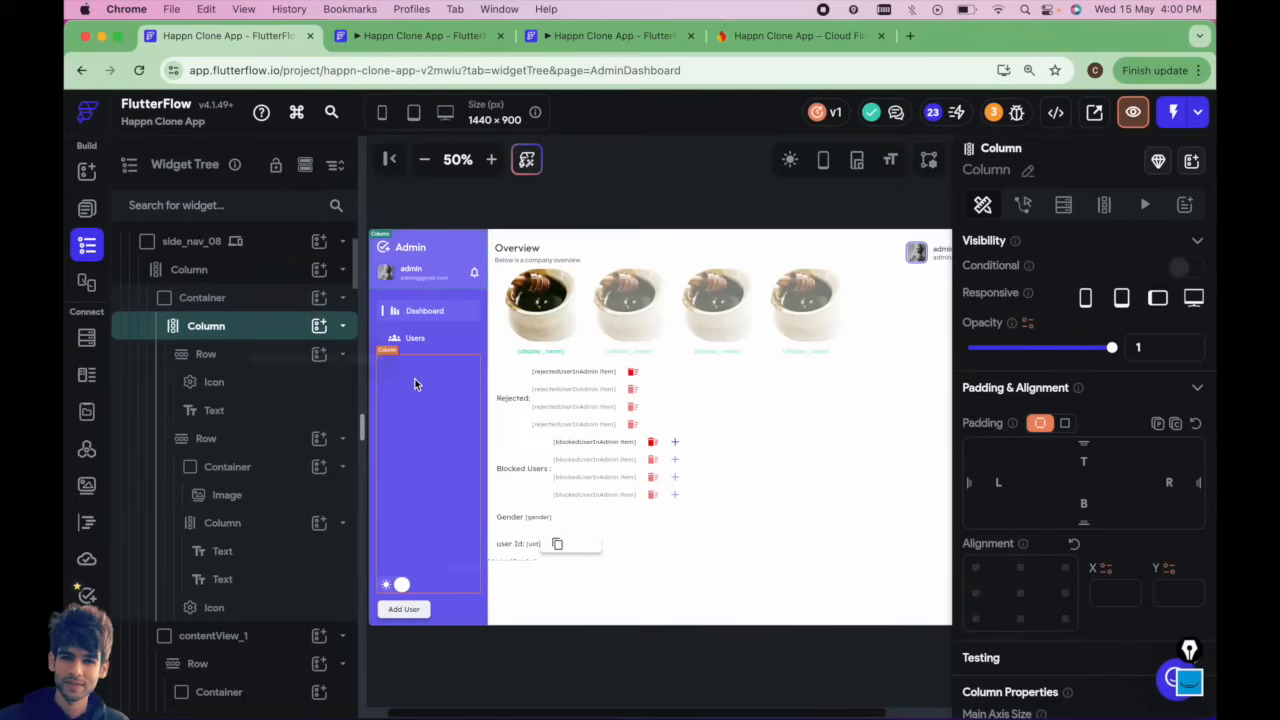
left_click(318, 326)
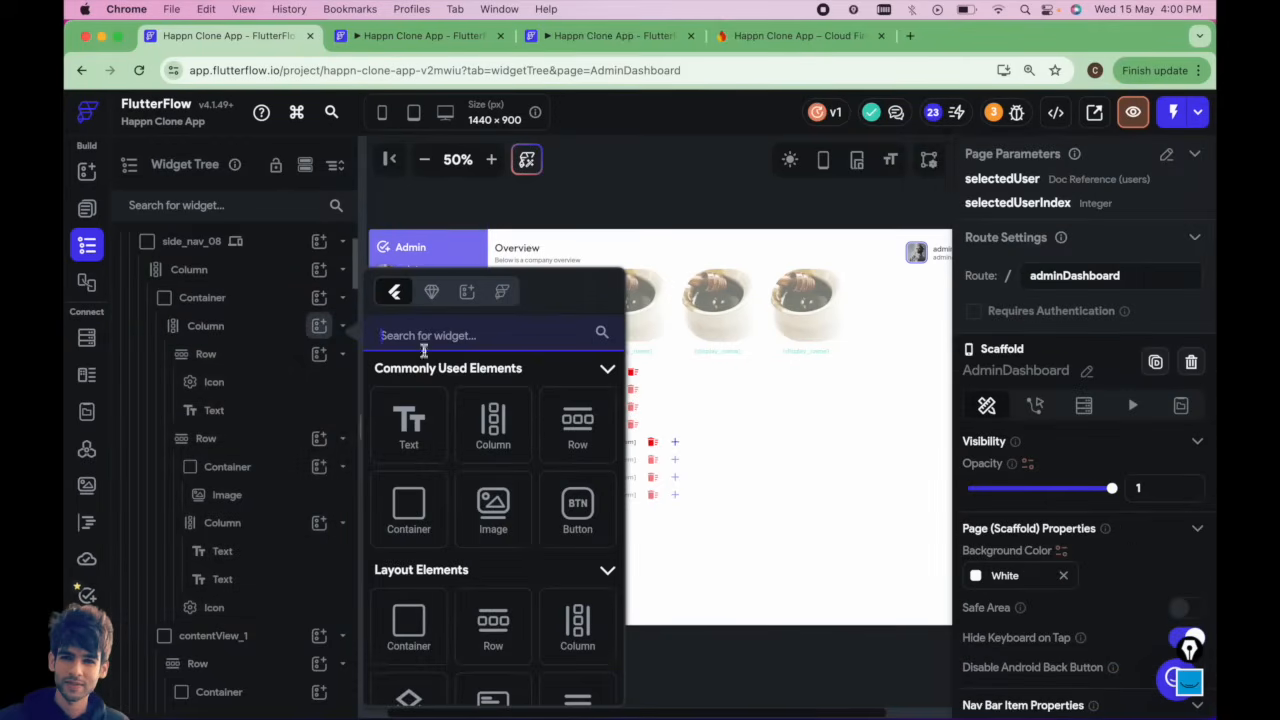
left_click(578, 510)
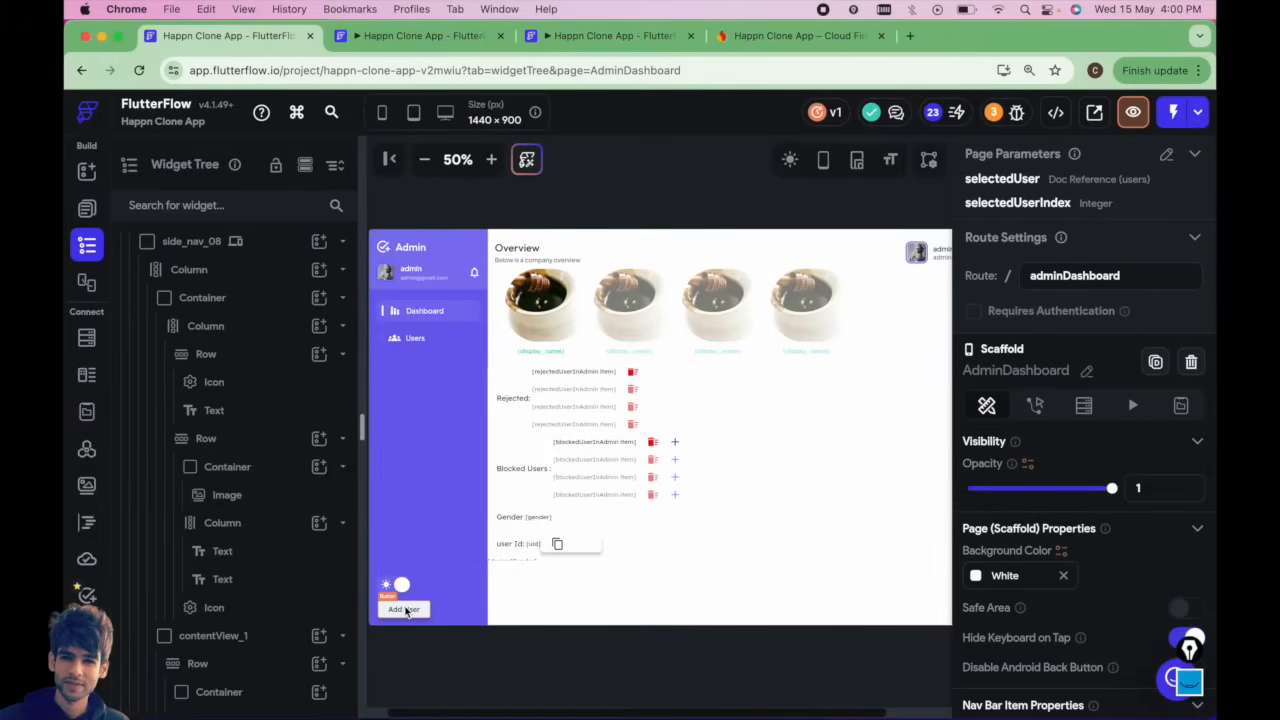
Examine the AdminDashboard's content rows and widget tree to find where the new button belongs.
left_click(490, 556)
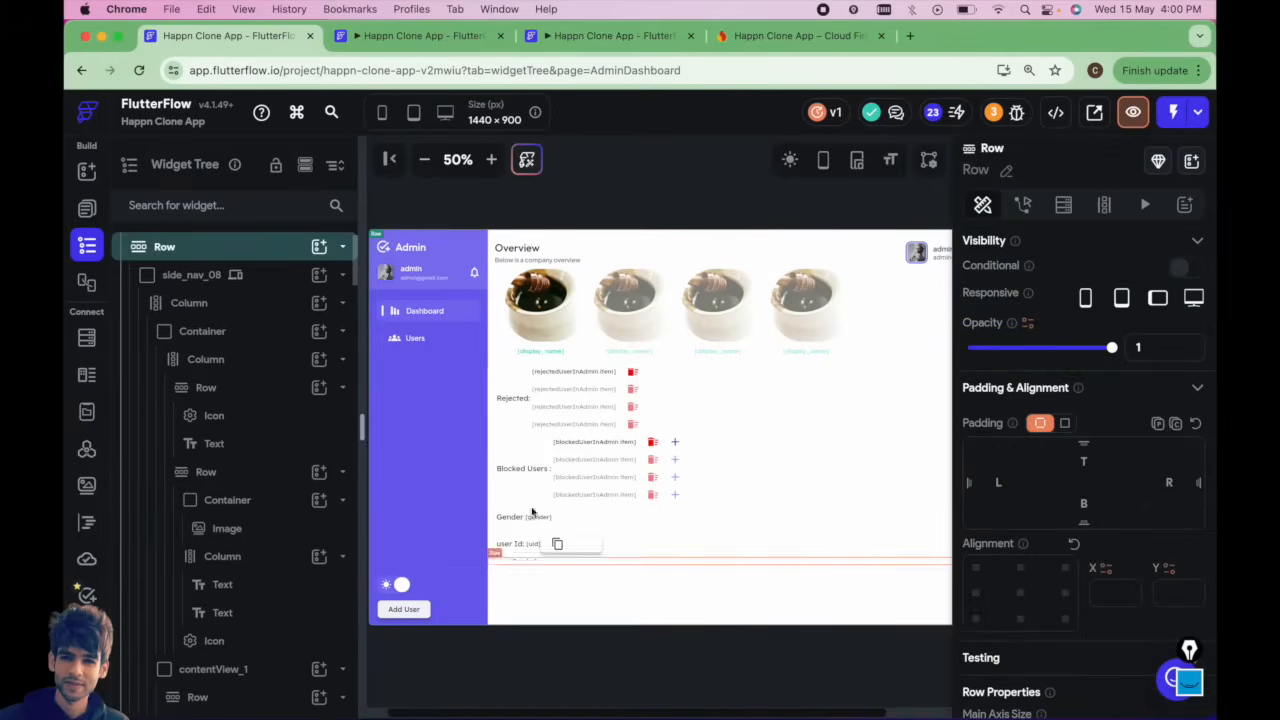
left_click(494, 380)
scroll(288, 381, "up", 1)
scroll(288, 381, "up", 10)
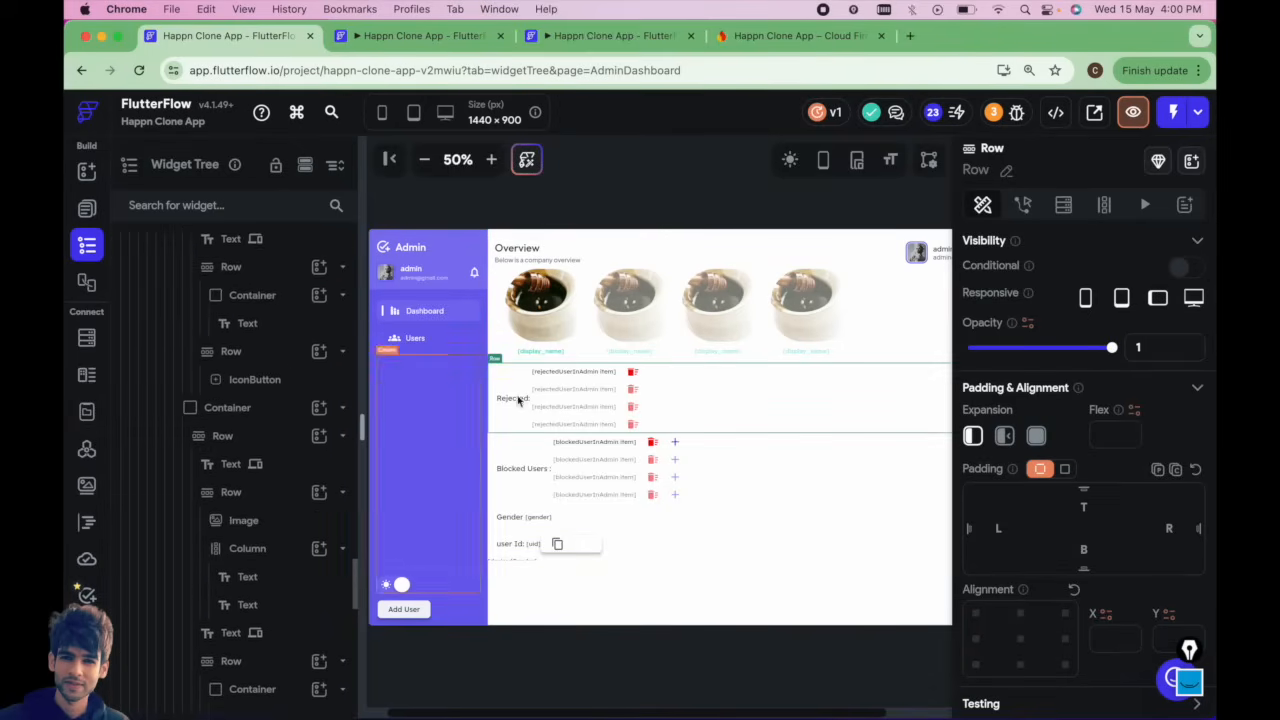
left_click(492, 161)
scroll(229, 376, "down", 5)
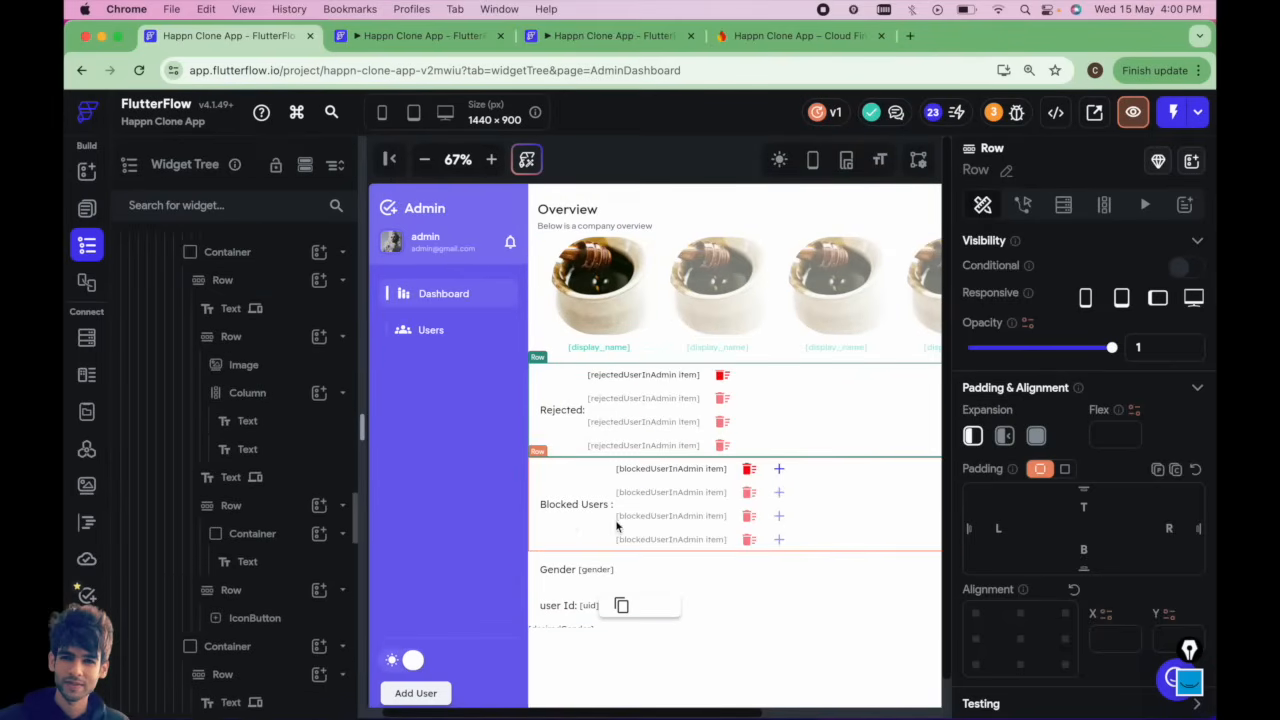
scroll(350, 514, "down", 2)
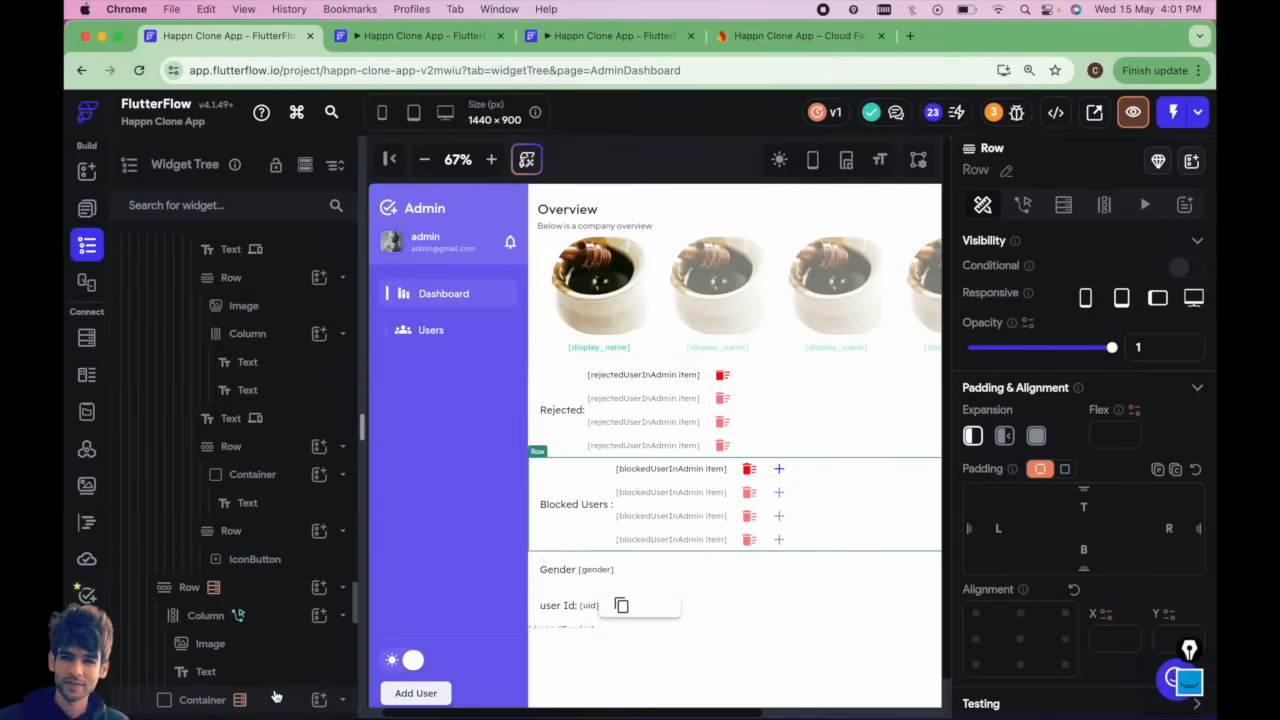
scroll(235, 660, "down", 6)
left_click(342, 512)
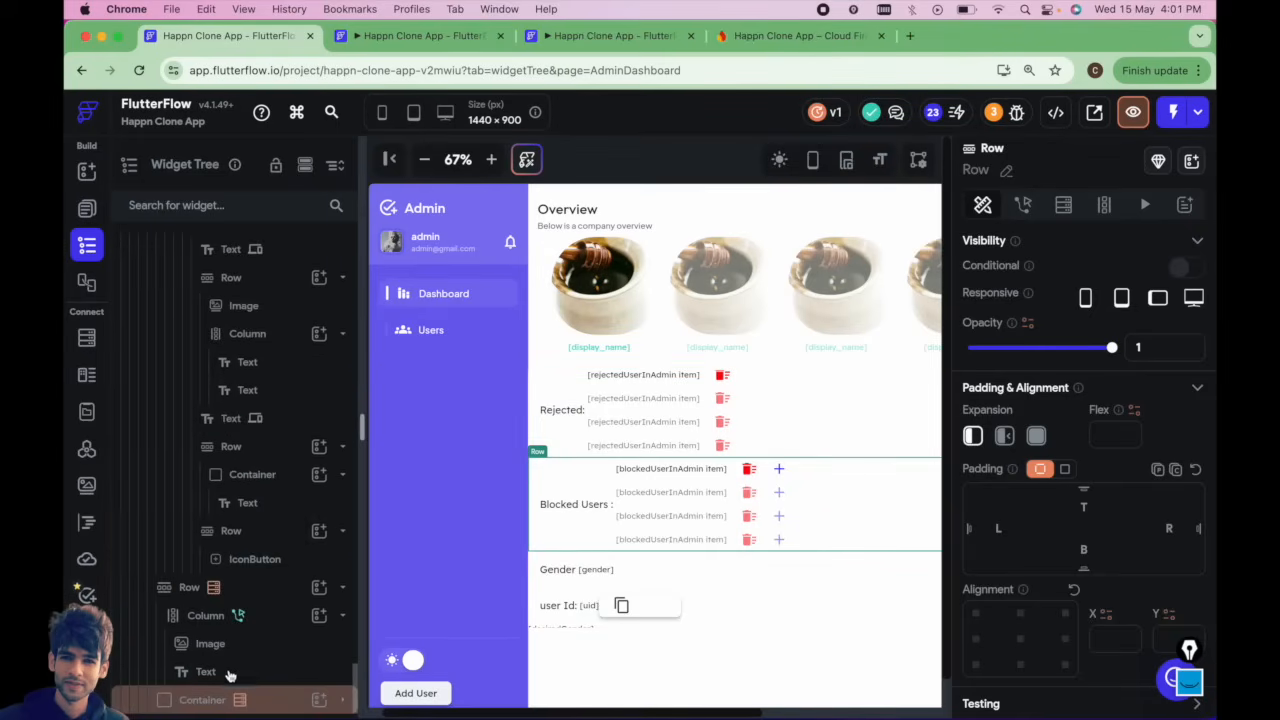
left_click(316, 702)
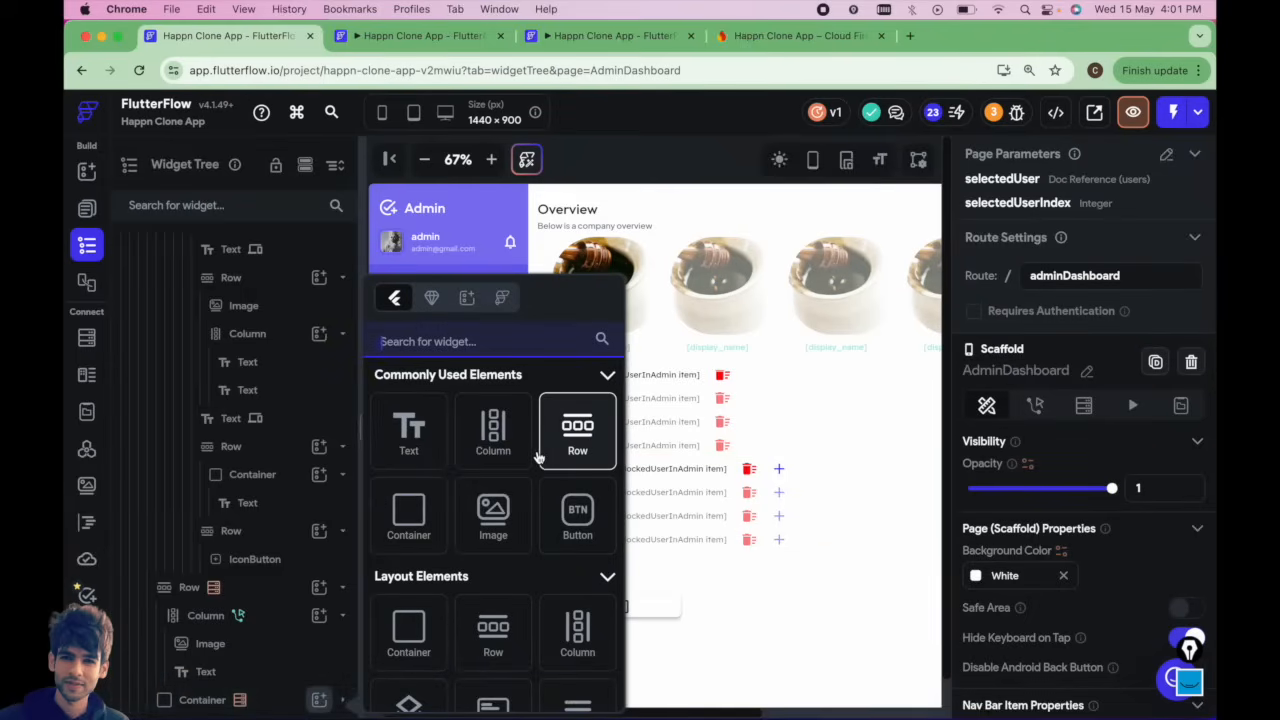
left_click(320, 702)
scroll(330, 690, "down", 10)
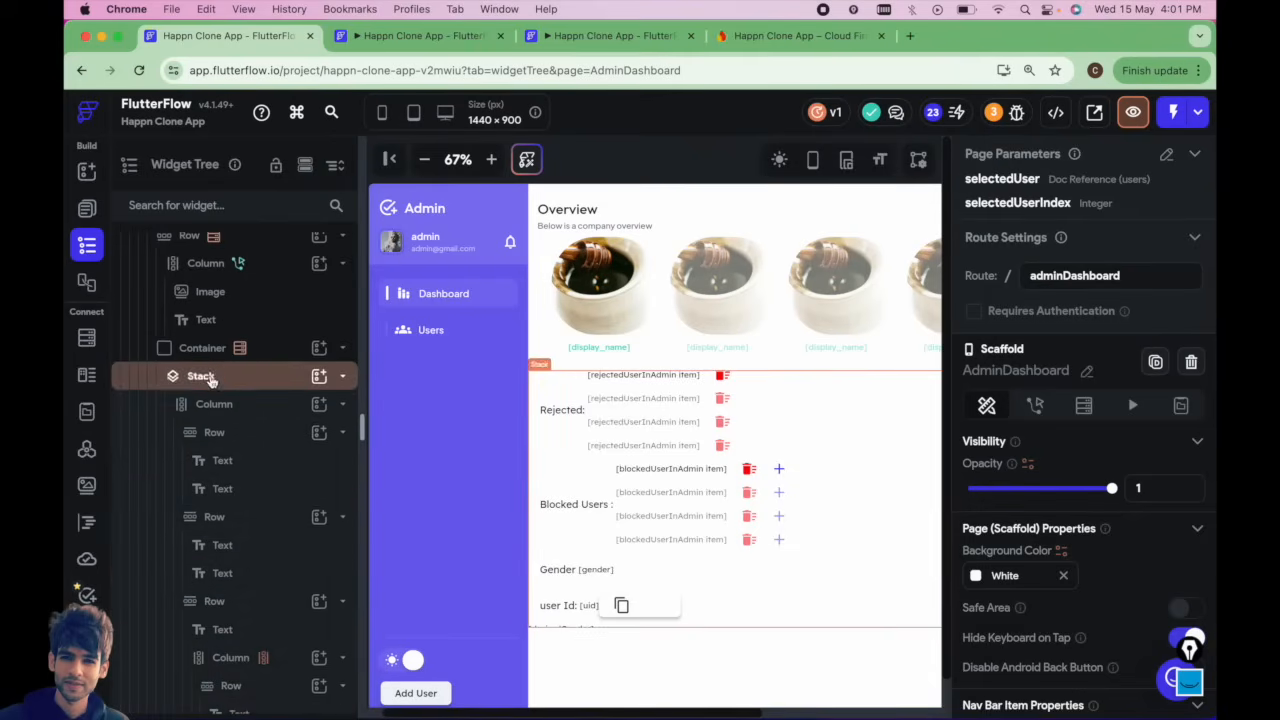
Add a Button inside the Column within the Stack of the AdminDashboard content.
left_click(209, 378)
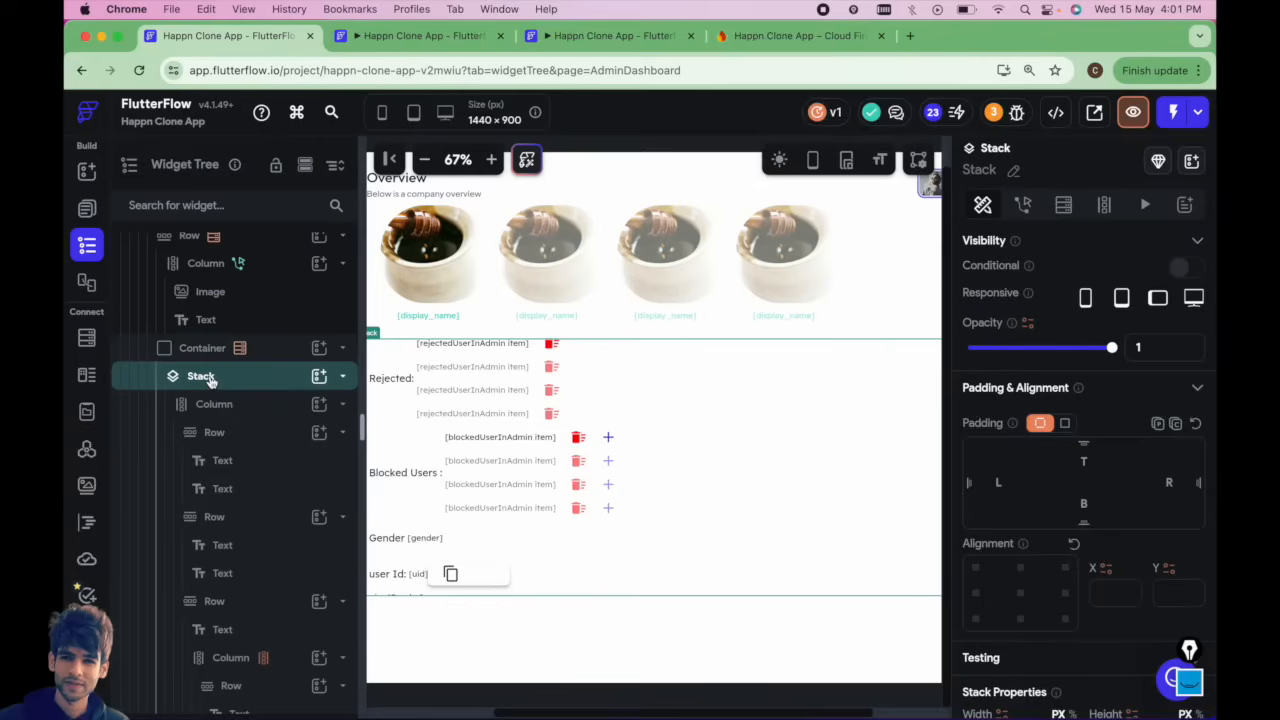
left_click(257, 408)
left_click(318, 405)
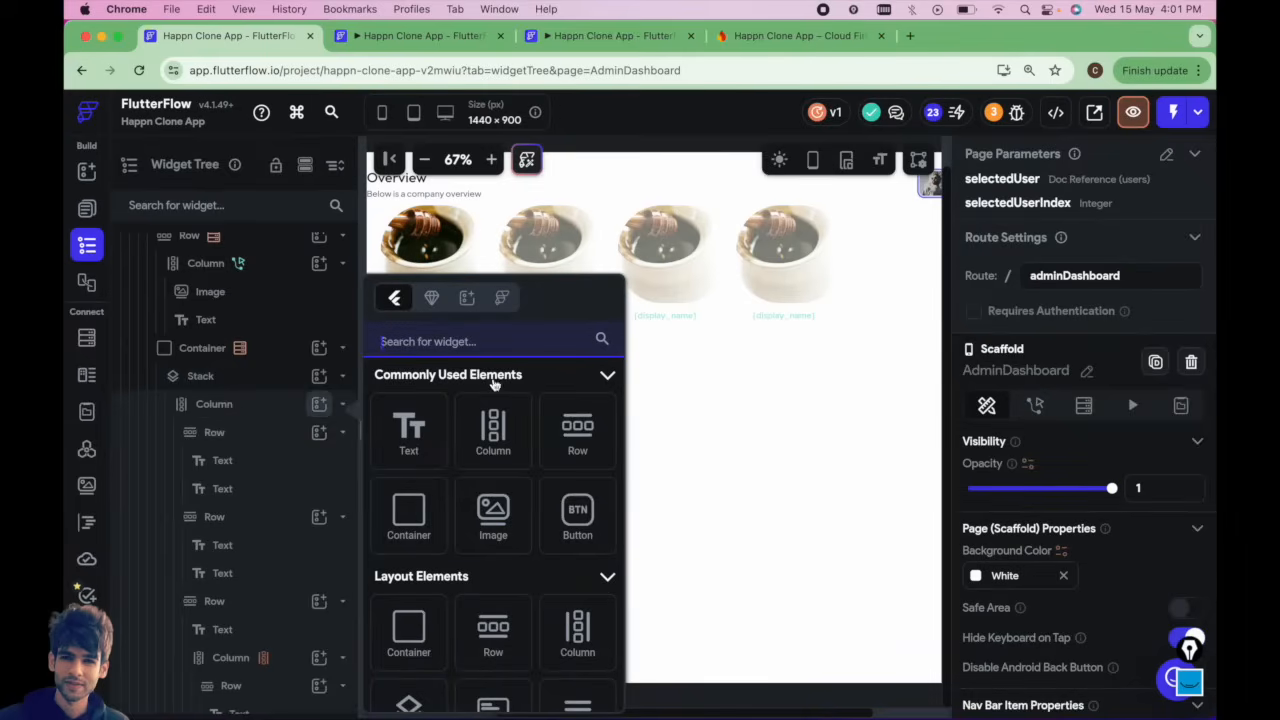
left_click(580, 515)
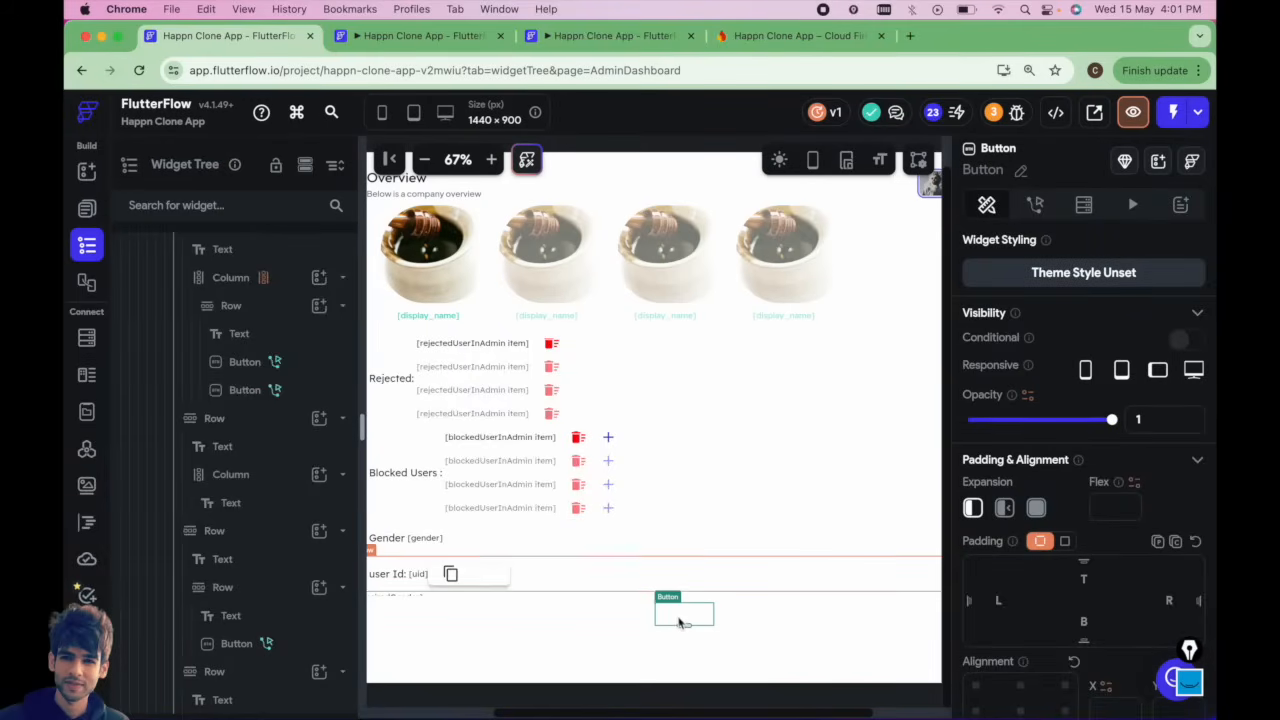
Set the new button's text to Delete User.
scroll(1043, 614, "down", 5)
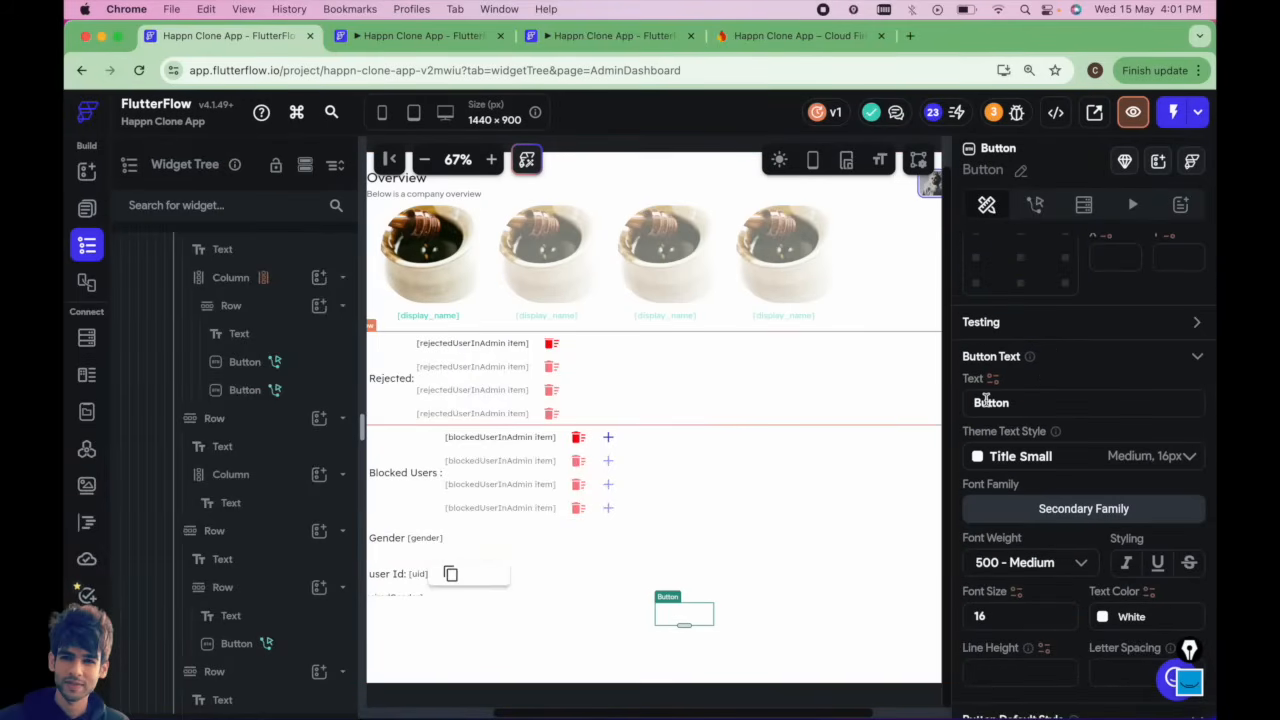
type("Delee")
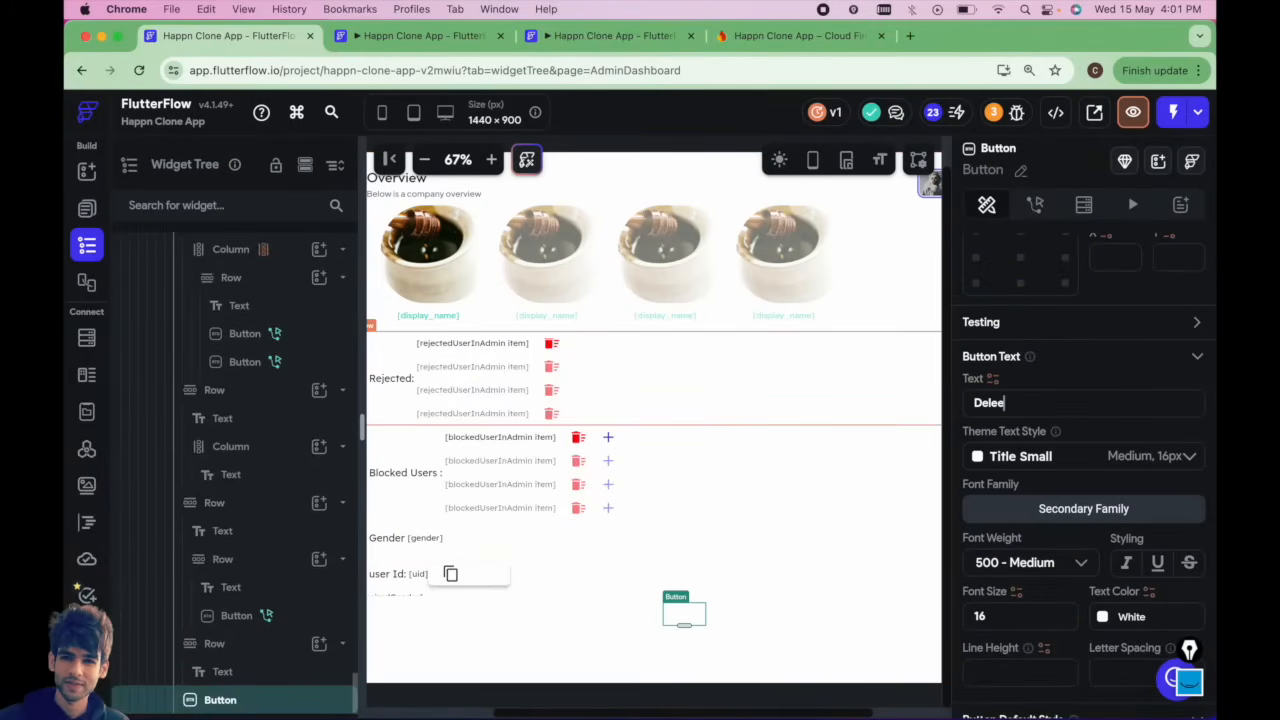
key("BackSpace")
type("t User")
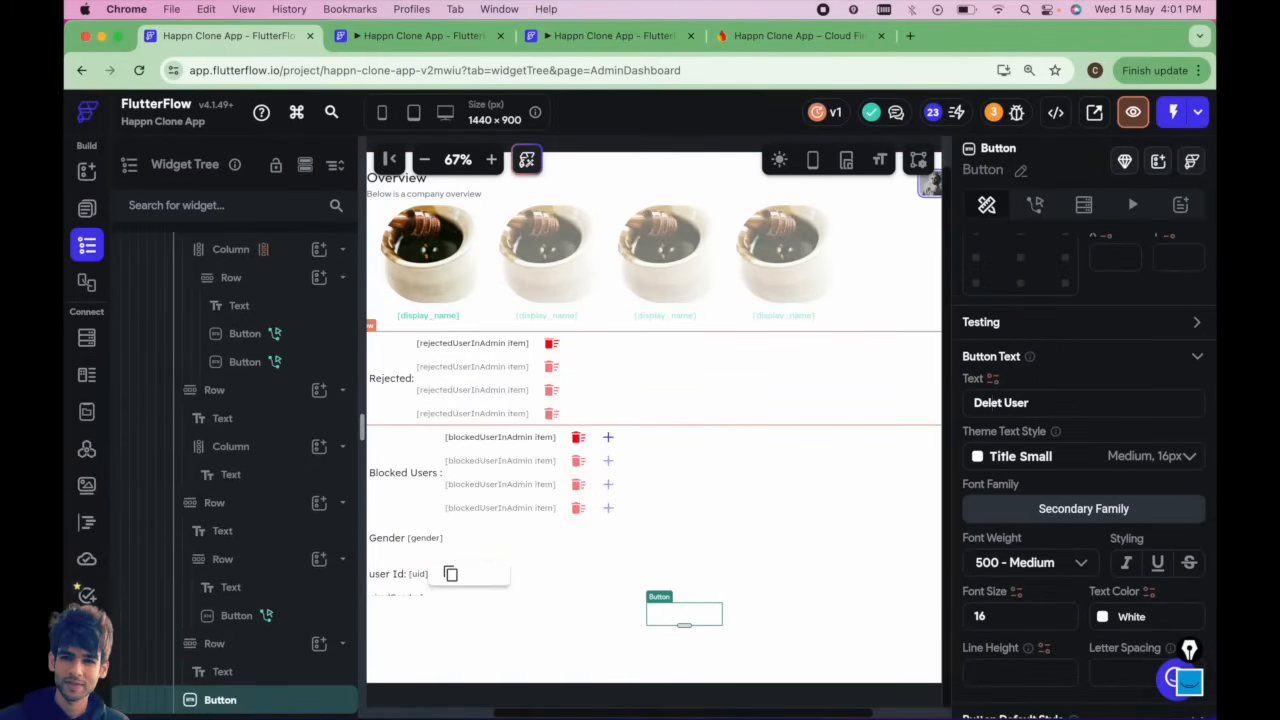
type("e")
Set the Delete User button's fill color to the Error theme color.
scroll(985, 538, "down", 4)
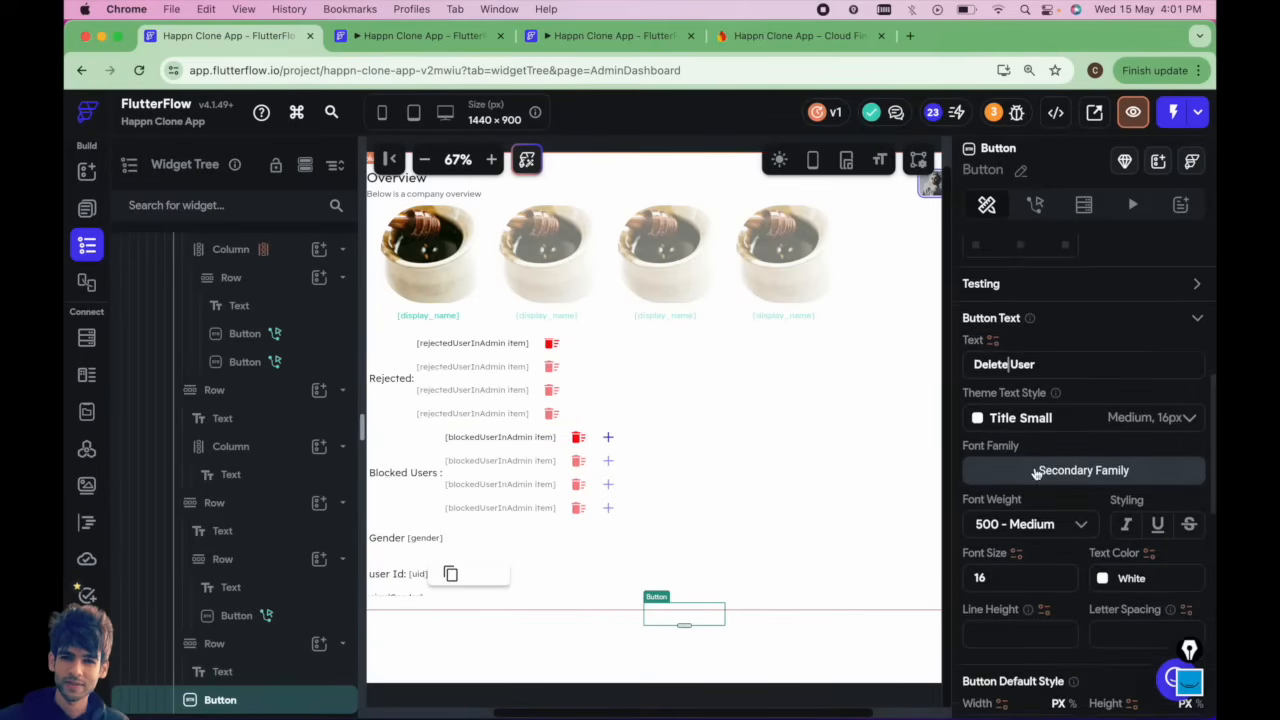
left_click(977, 532)
scroll(740, 660, "down", 5)
left_click(722, 665)
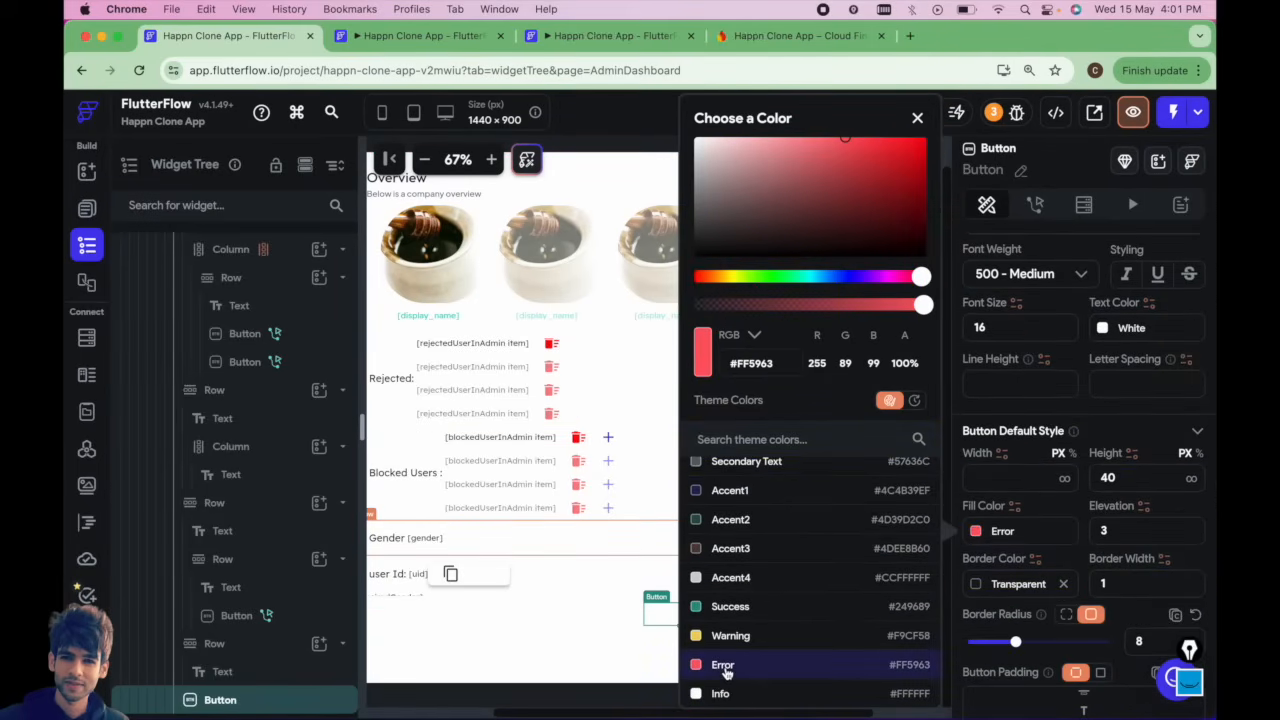
left_click(591, 634)
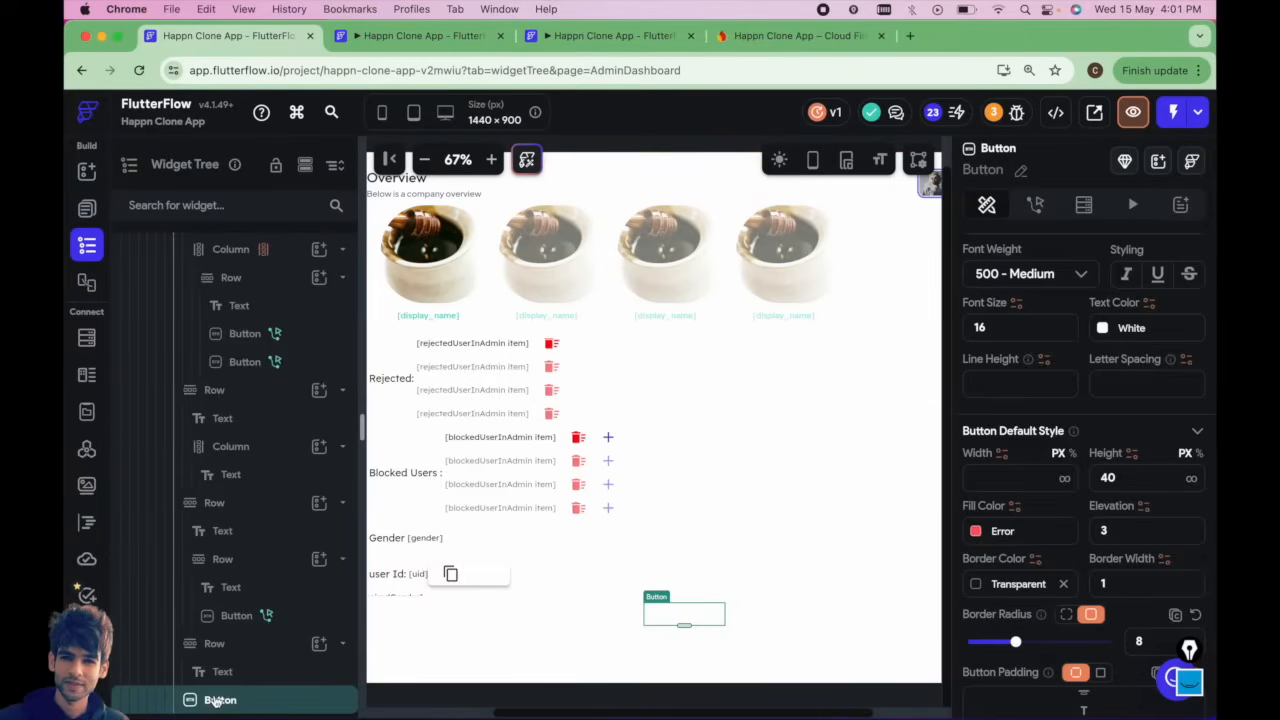
Align the Delete User button to the left of its column, at X -1 and Y 0.
left_click(250, 646)
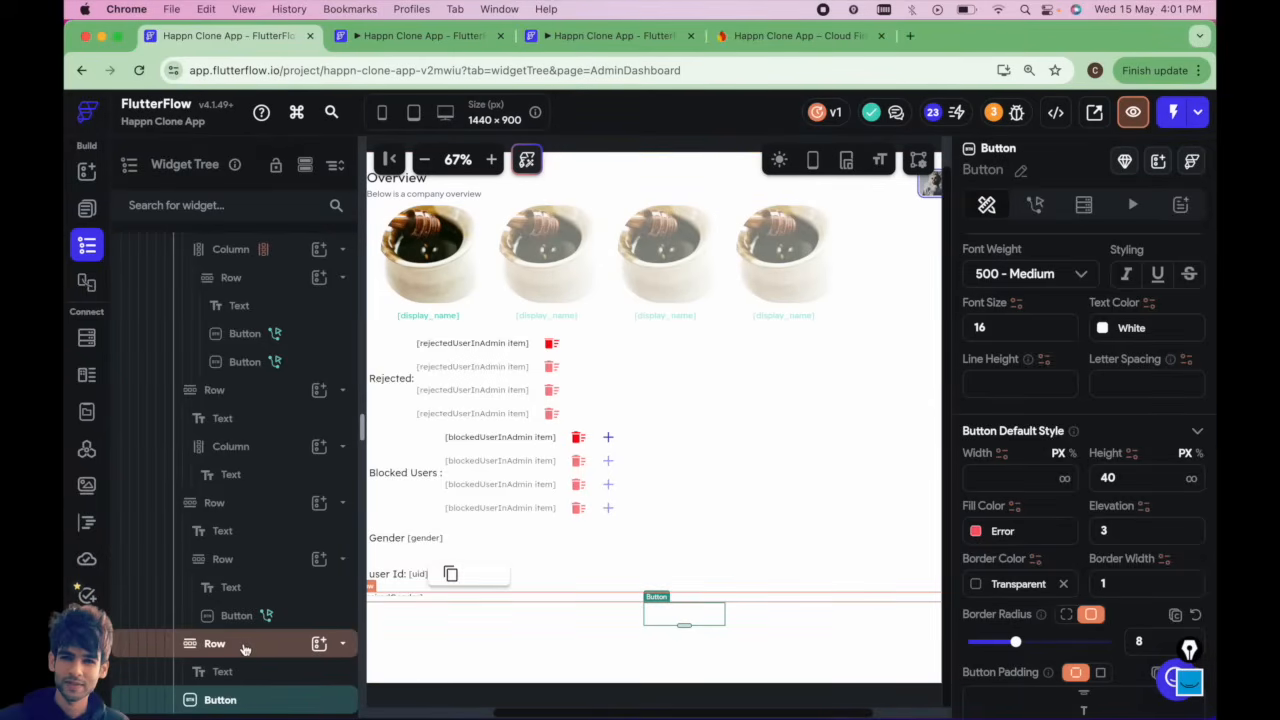
left_click(220, 699)
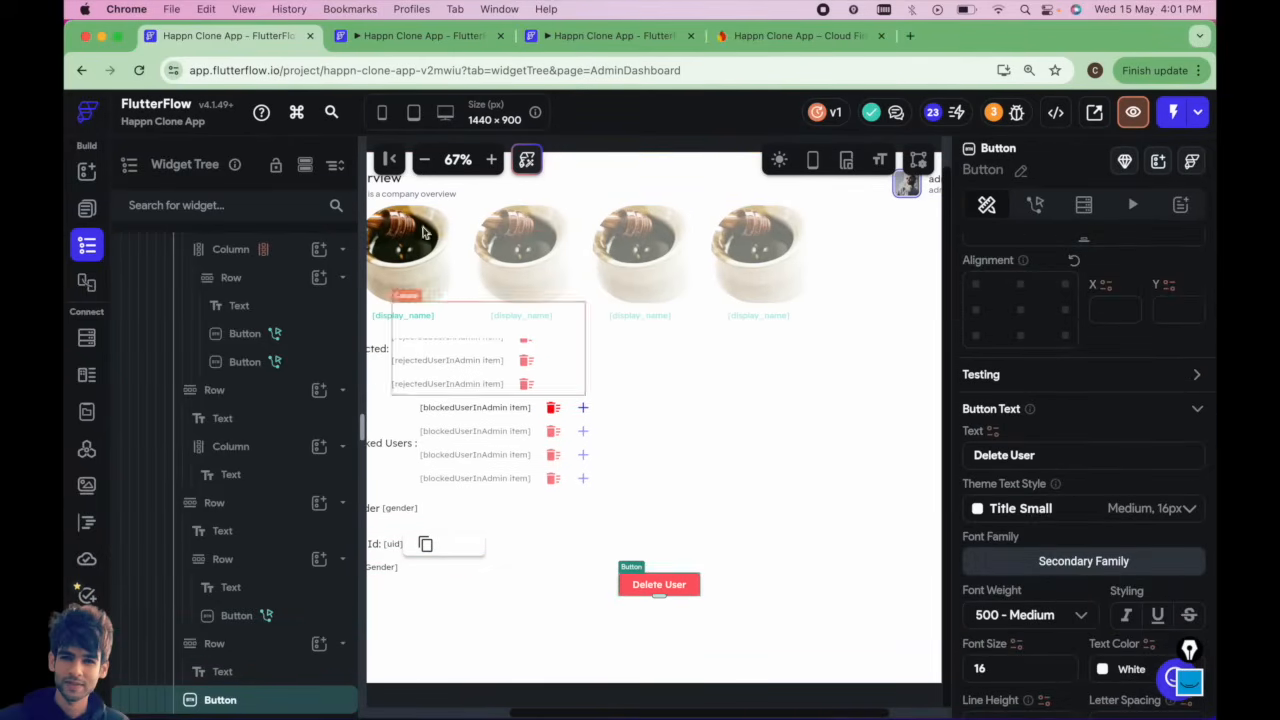
left_click(427, 161)
left_click(427, 161)
left_click(691, 523)
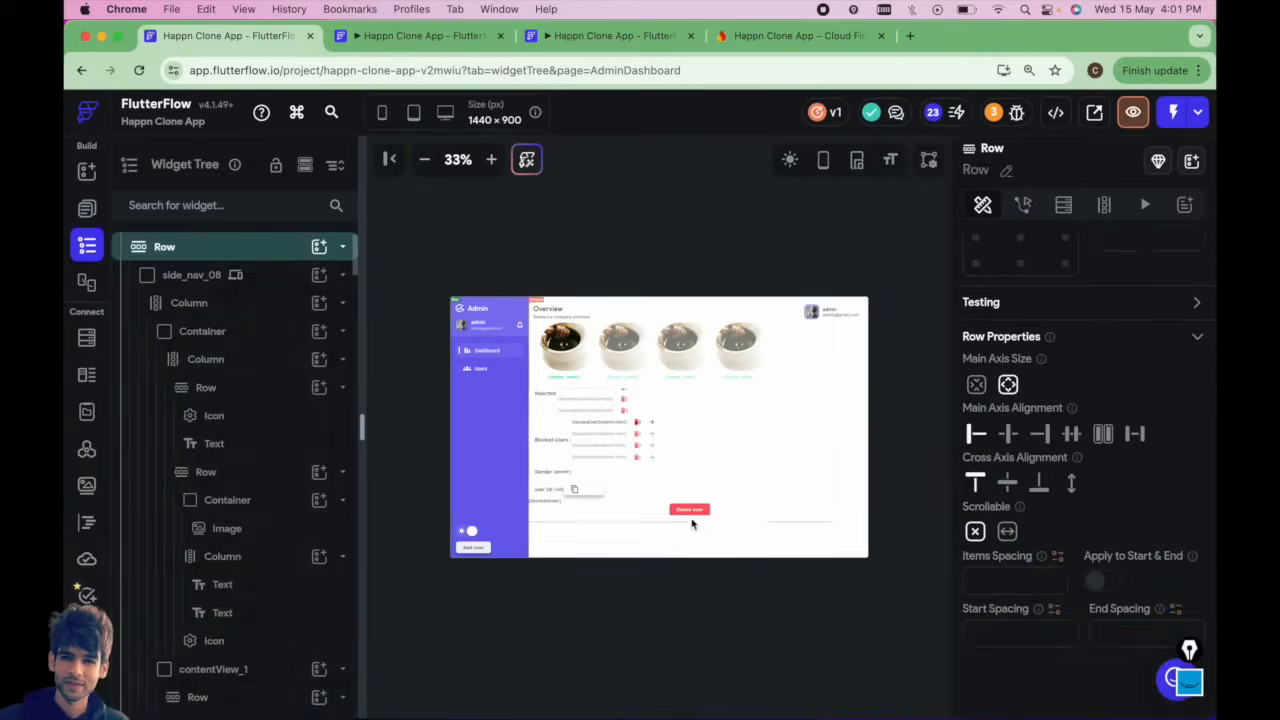
left_click(694, 512)
left_click(526, 159)
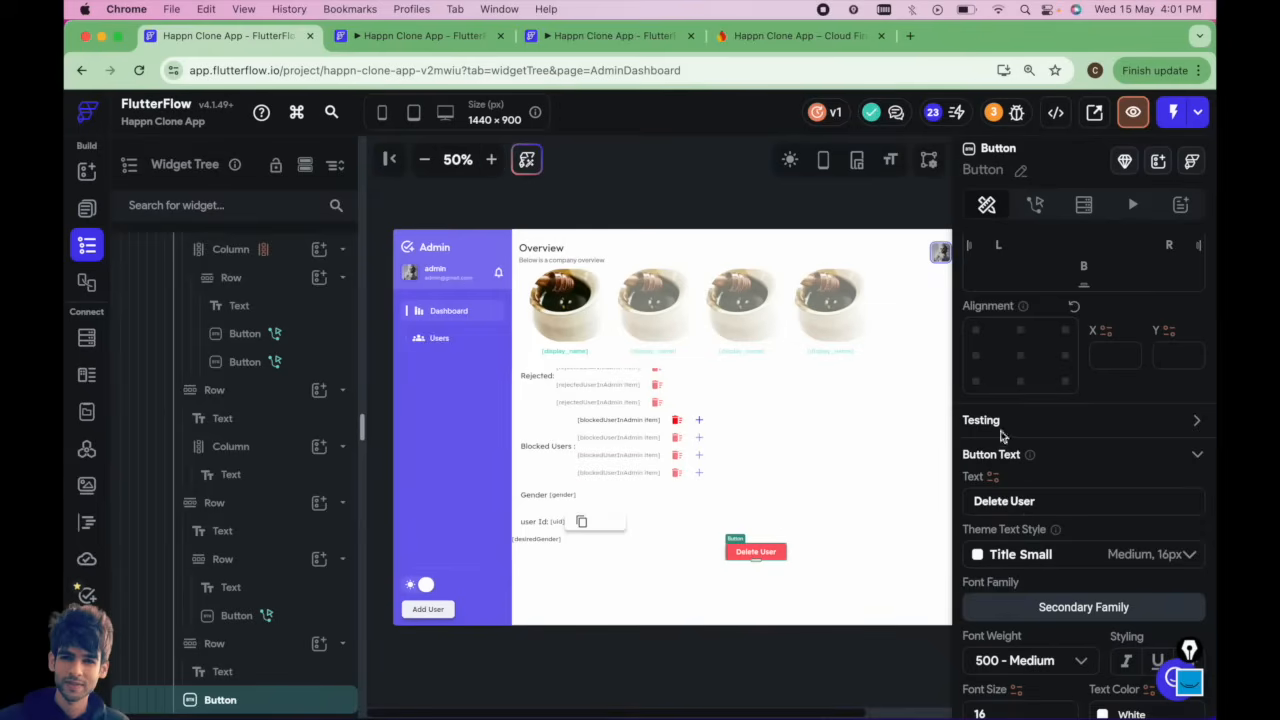
left_click(977, 357)
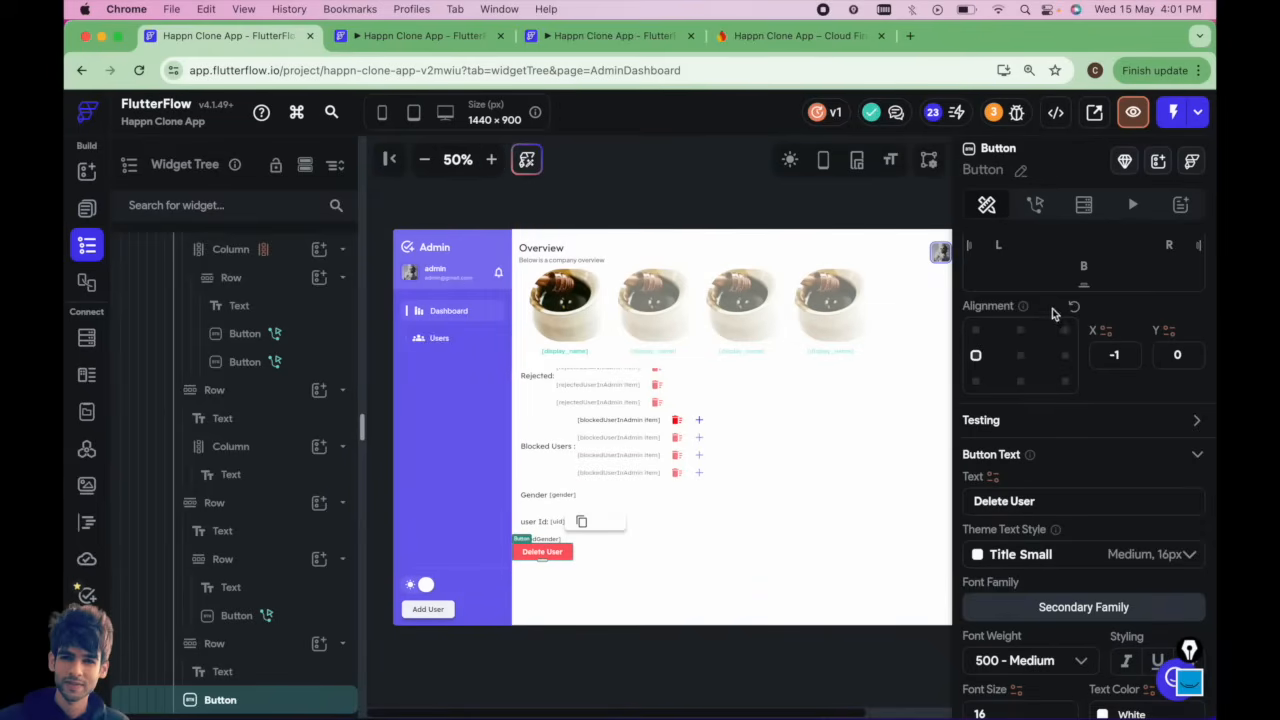
Set the Delete User button's top and left padding to 20.
scroll(1078, 288, "up", 2)
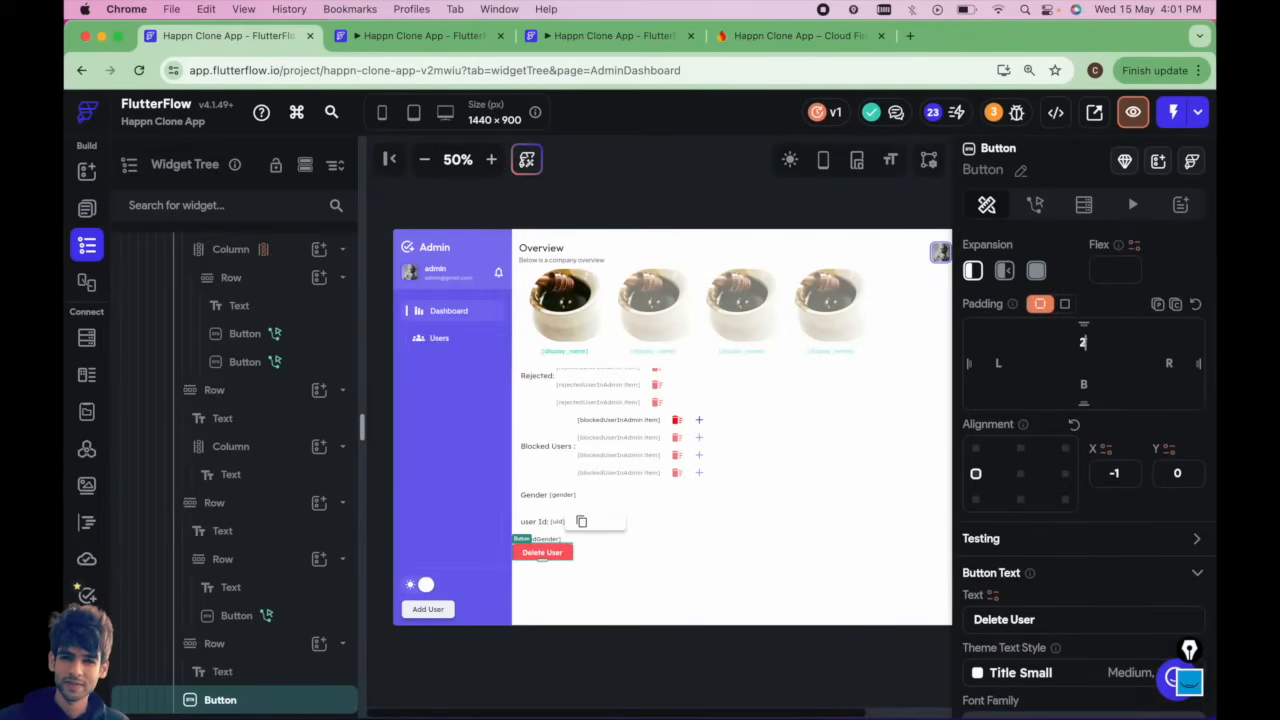
left_click_drag(1082, 343, 1079, 352)
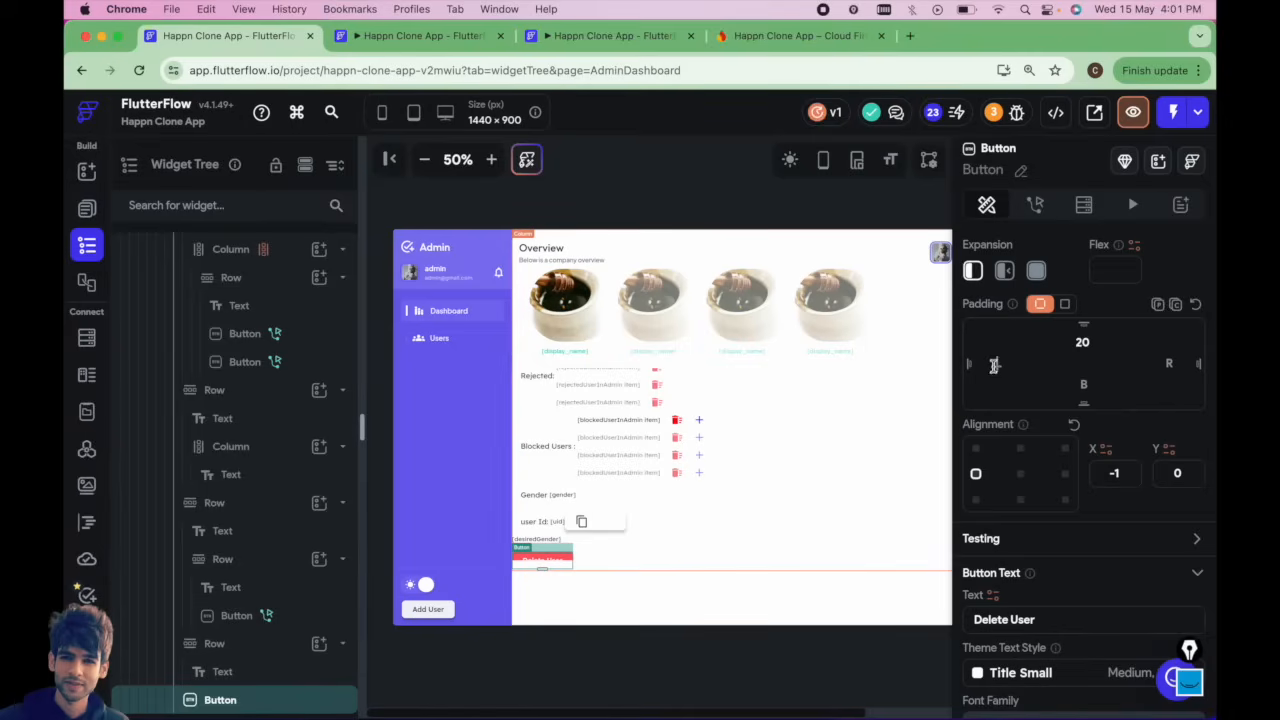
Examine the rows and column surrounding the Delete User button on the dashboard canvas.
left_click(697, 543)
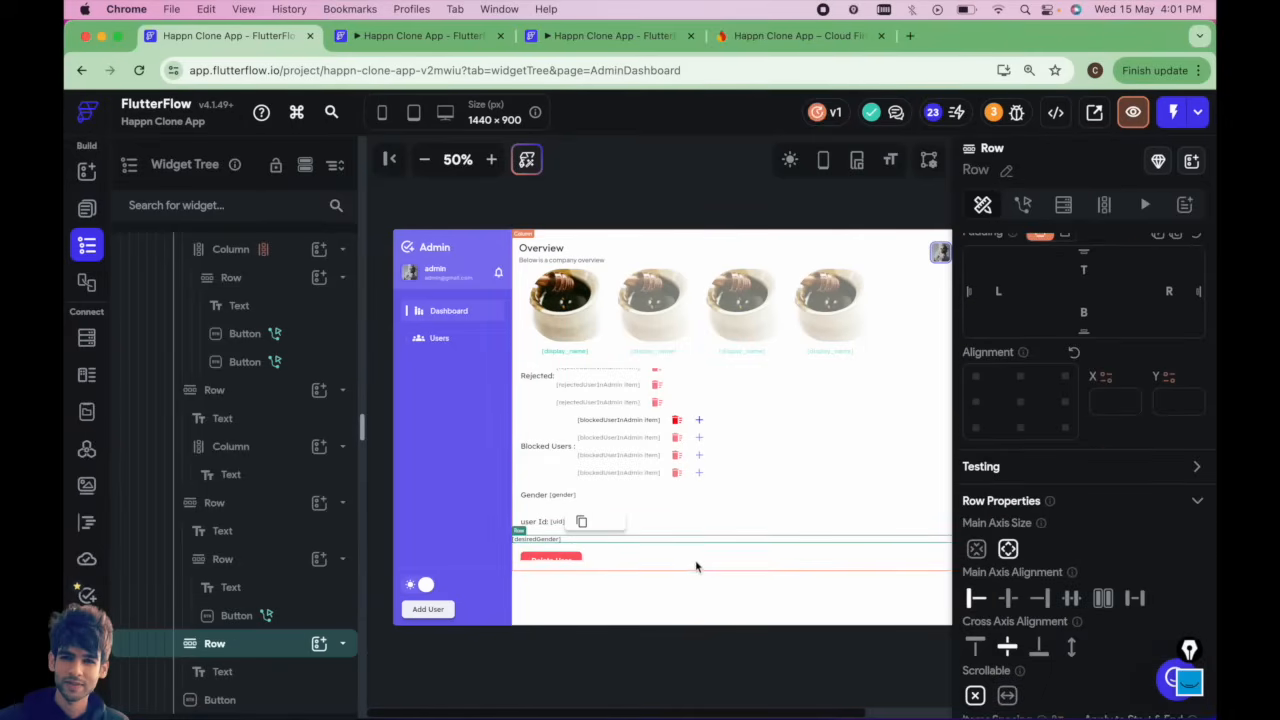
left_click(695, 560)
left_click(708, 534)
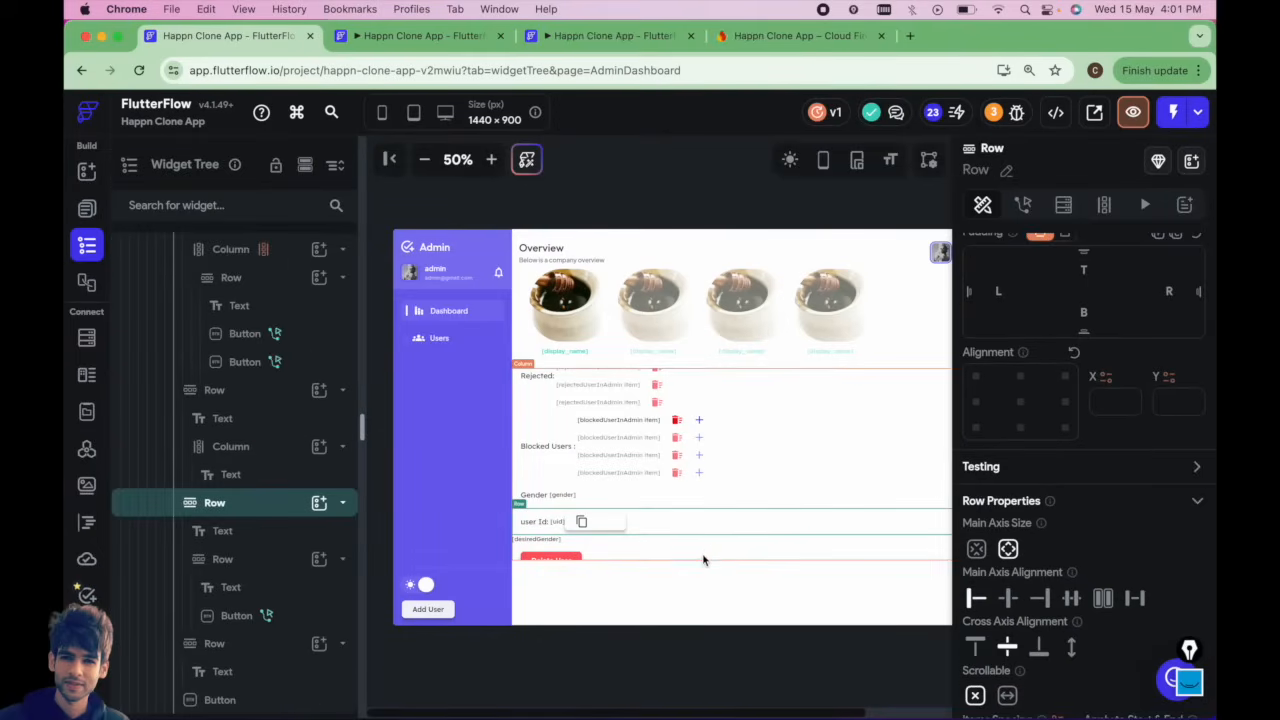
left_click(703, 560)
scroll(290, 400, "up", 2)
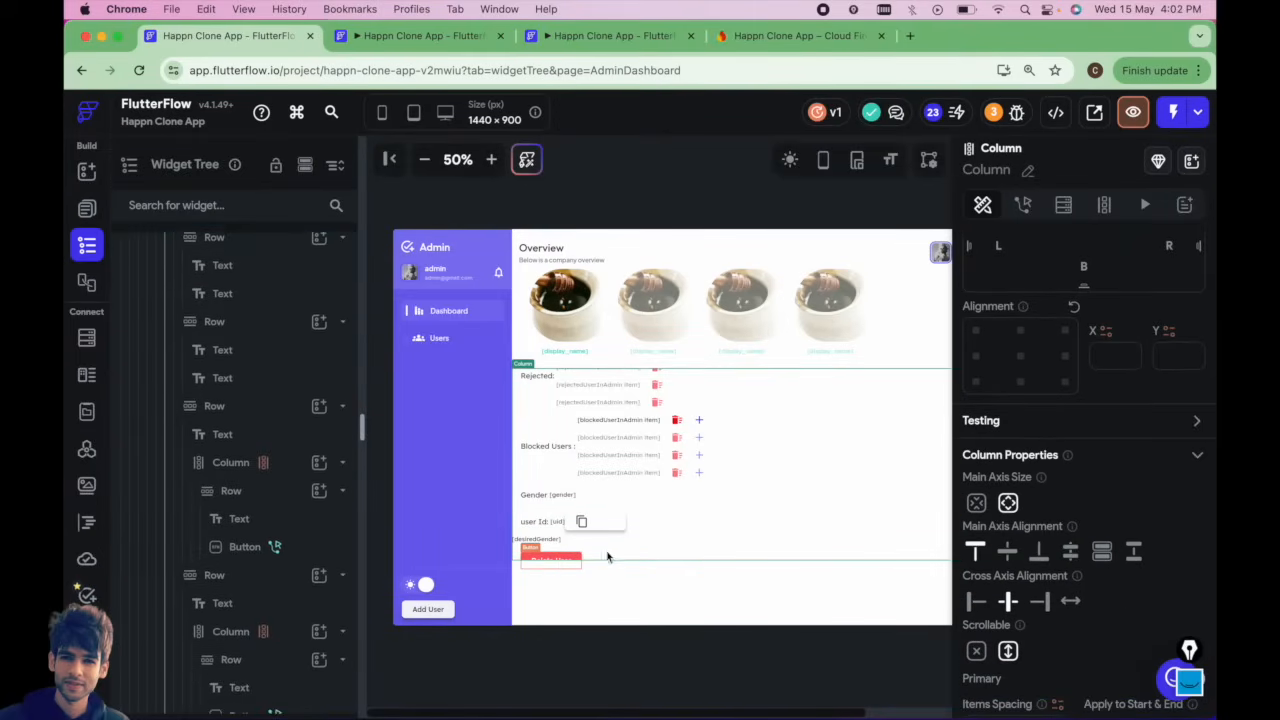
left_click(688, 554)
left_click(680, 504)
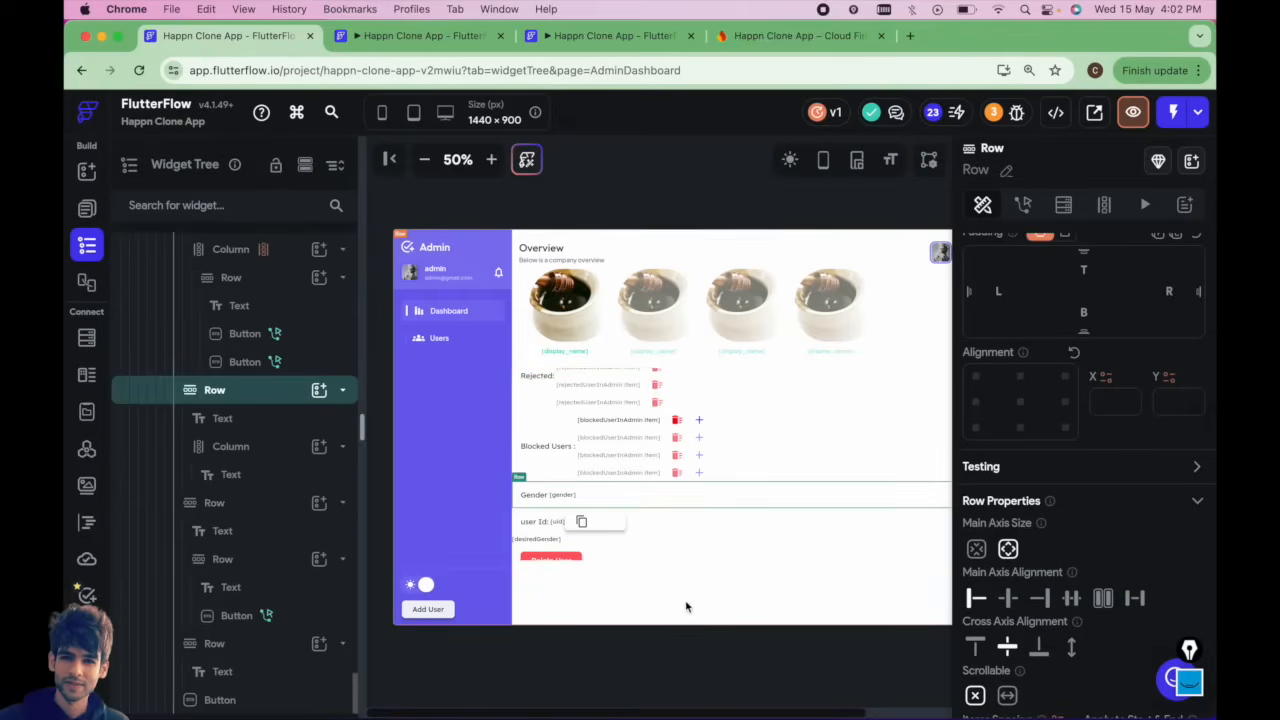
scroll(665, 430, "up", 3)
scroll(660, 480, "down", 5)
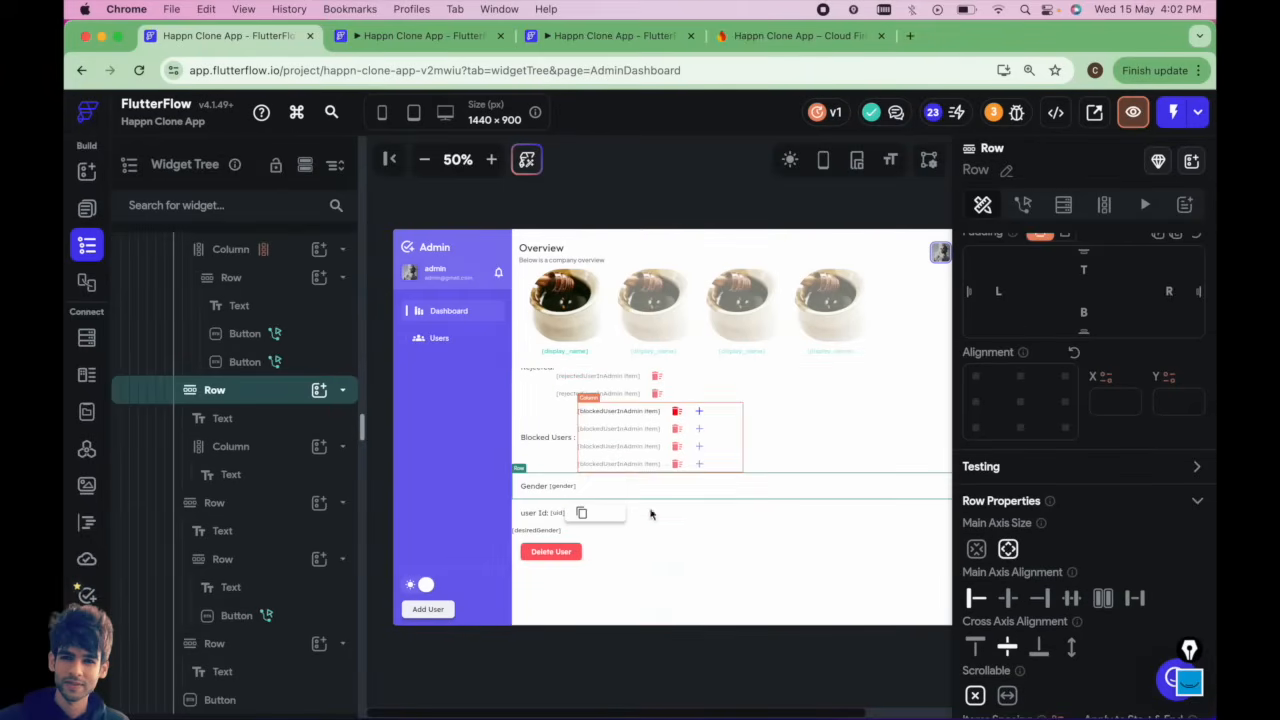
Give the Delete User button an On Tap Delete Document backend action.
left_click(560, 552)
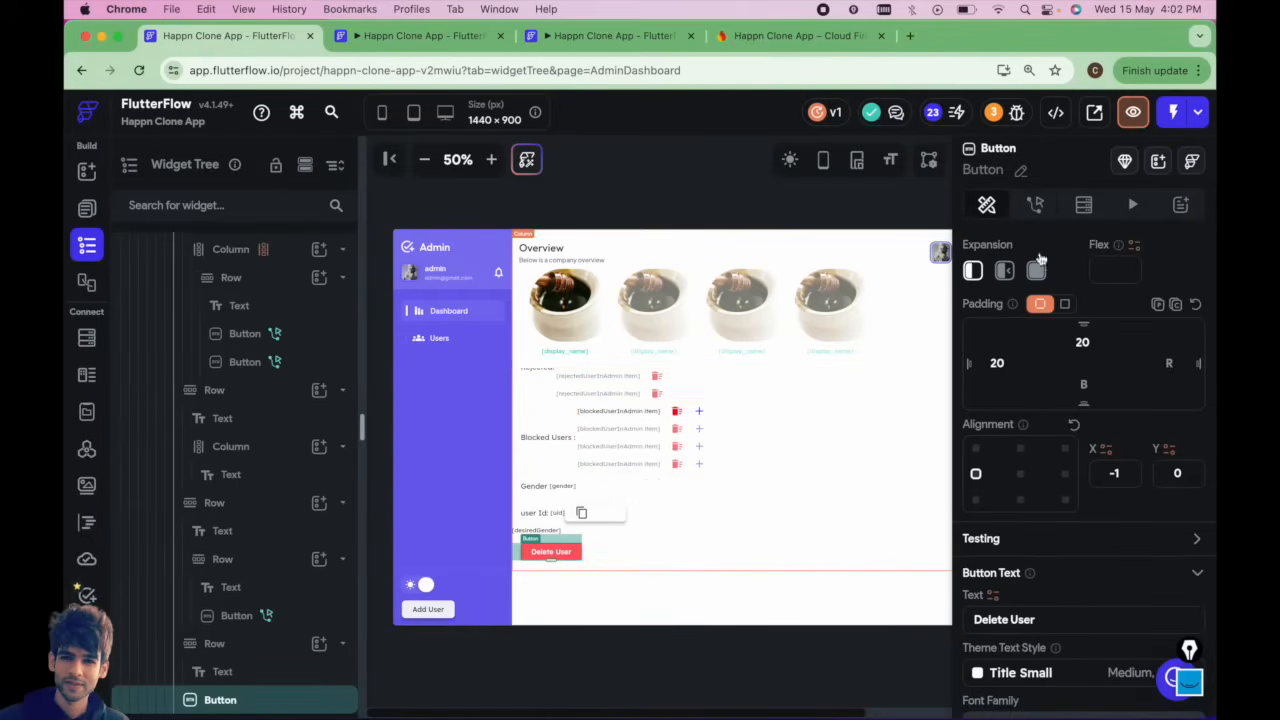
left_click(1035, 204)
left_click(1157, 301)
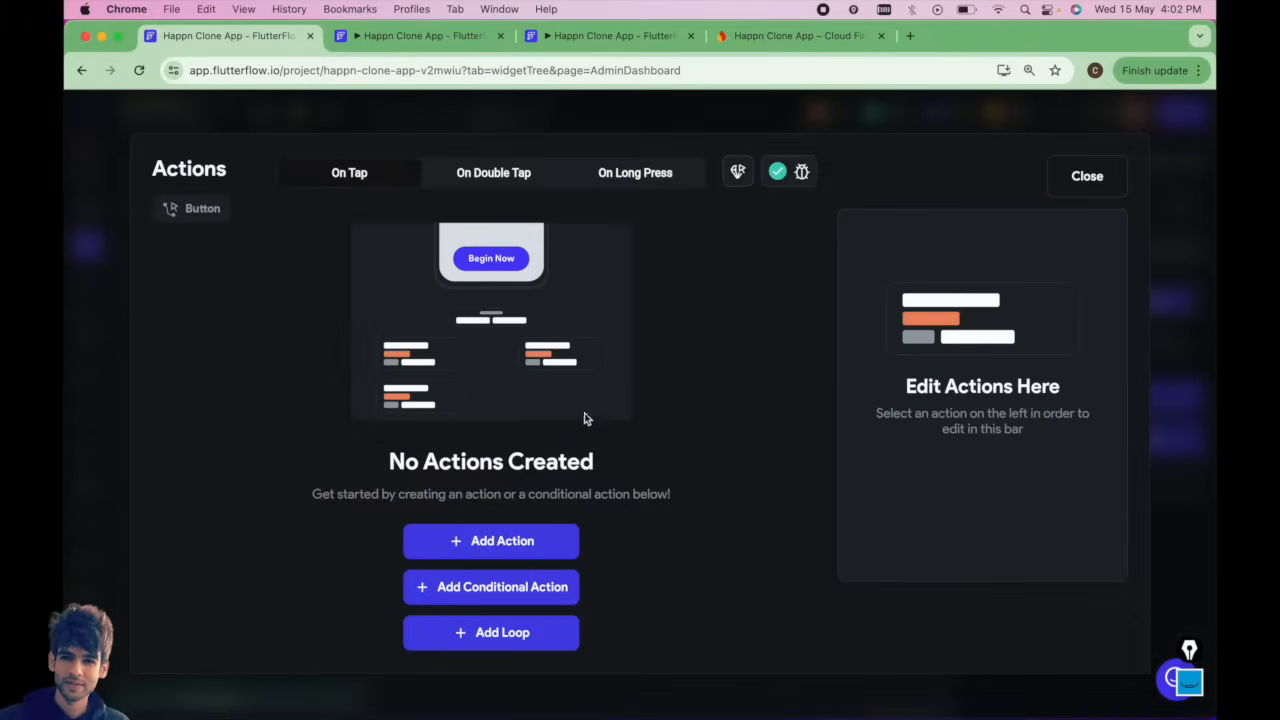
left_click(500, 540)
left_click(934, 359)
type("De")
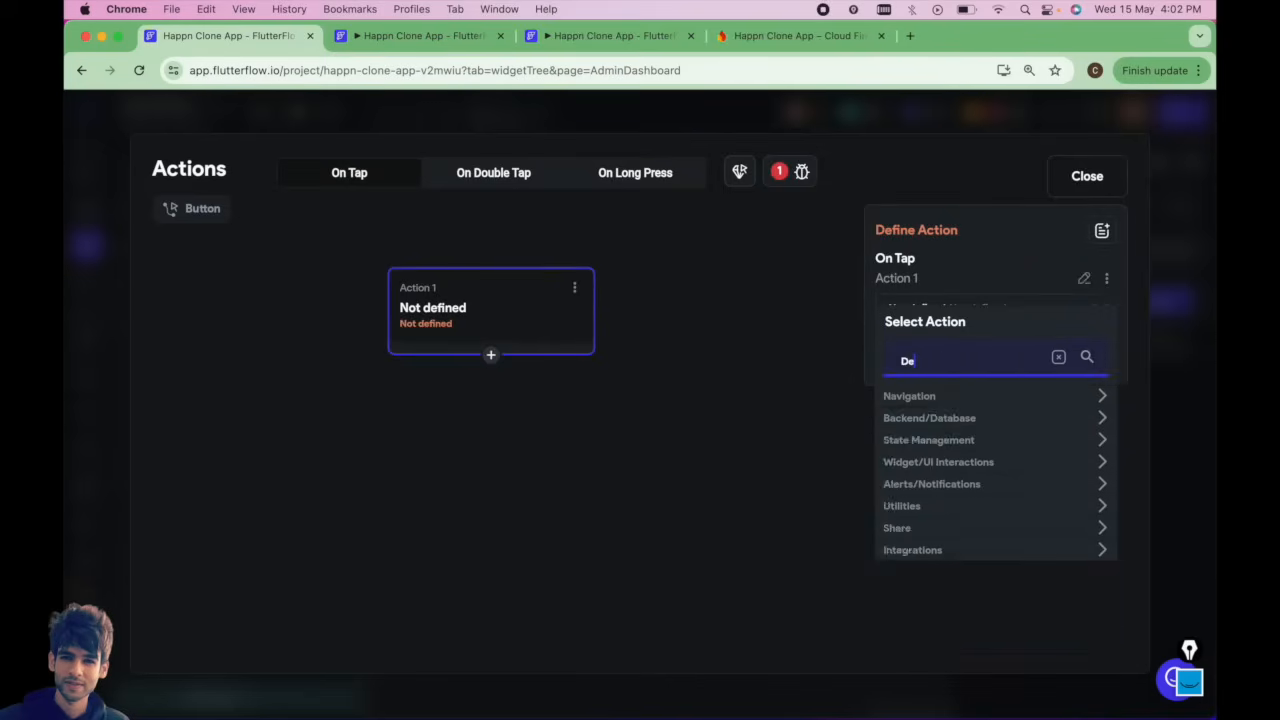
type("lete Doc")
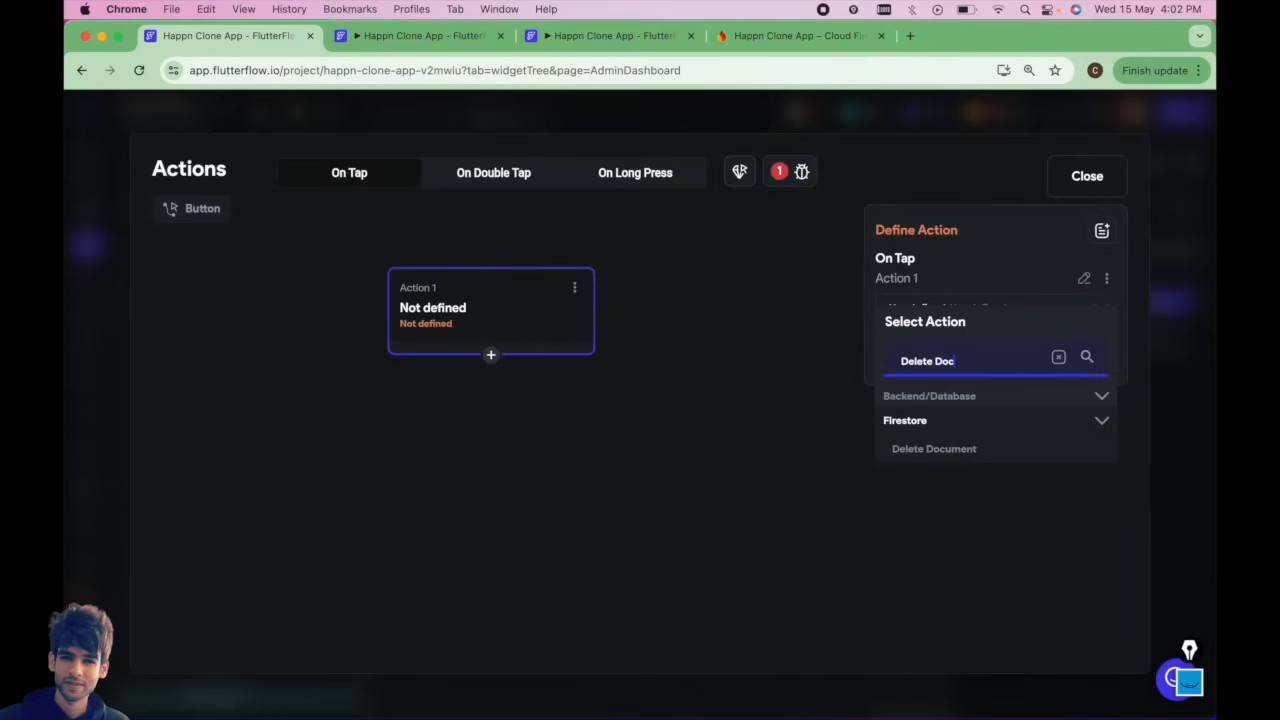
left_click(936, 450)
Set the reference to delete to the users Document's Reference property and confirm.
left_click(929, 377)
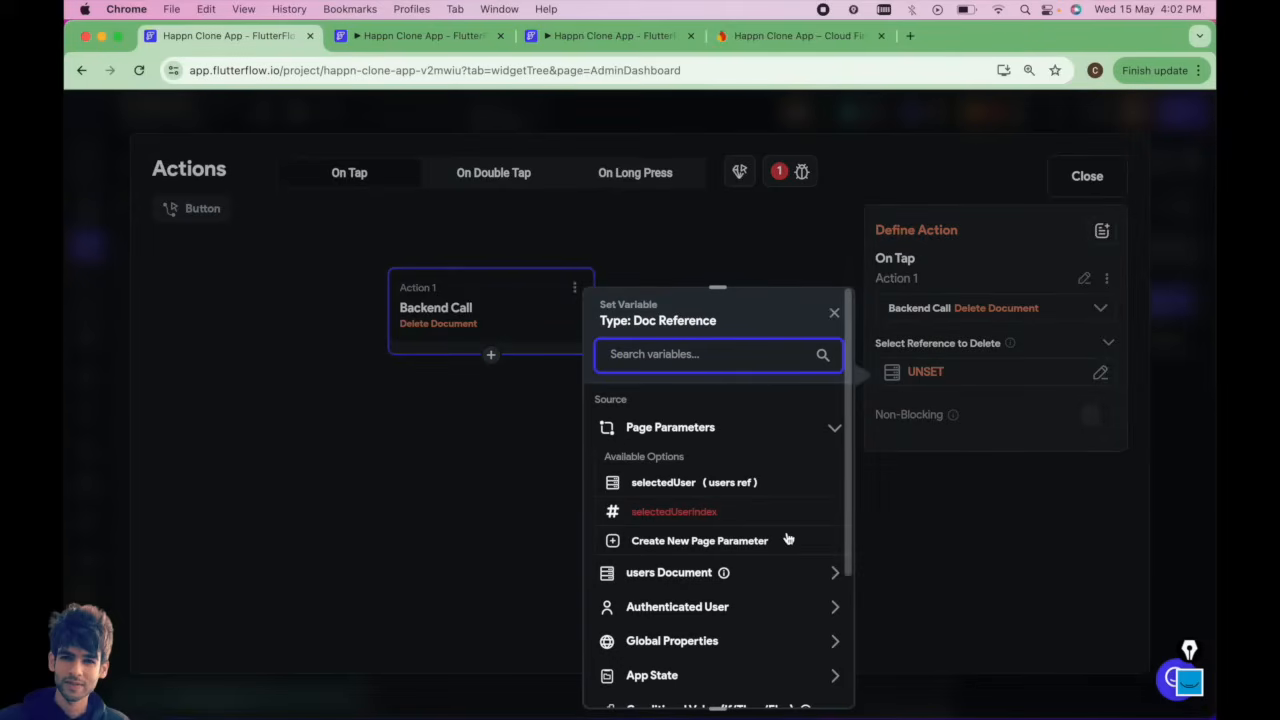
left_click(677, 575)
scroll(677, 574, "down", 5)
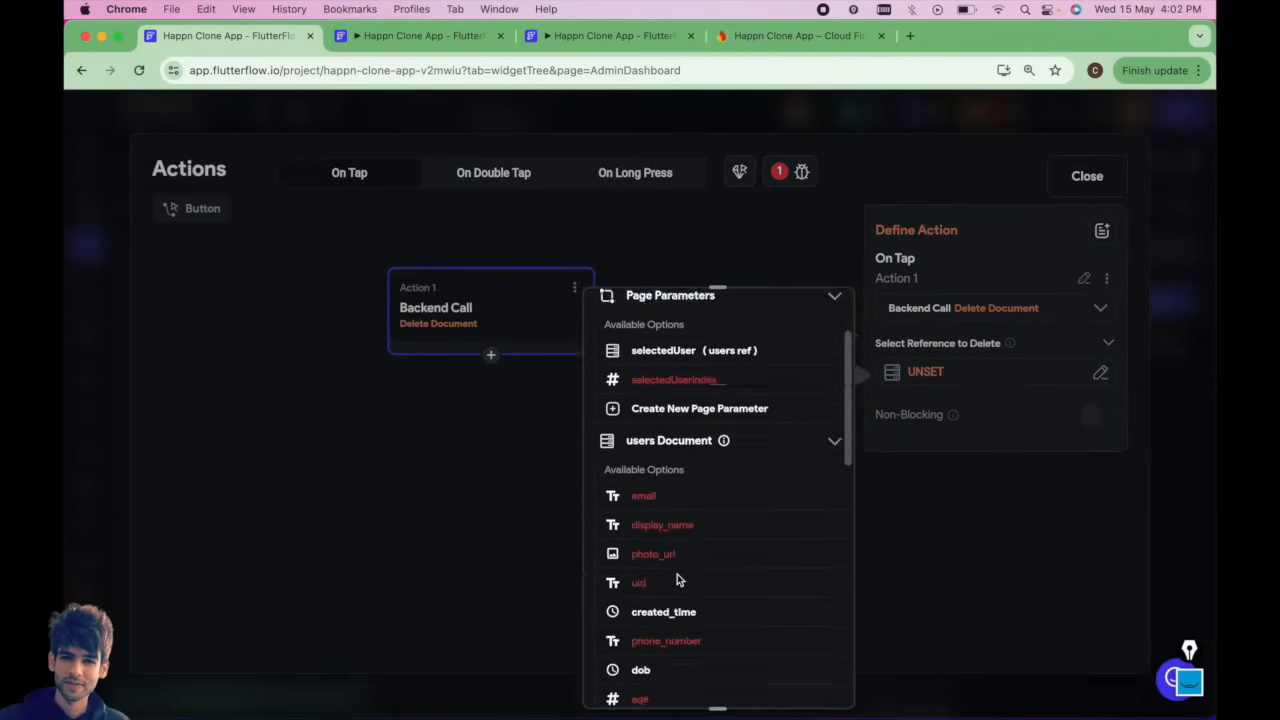
scroll(704, 643, "down", 3)
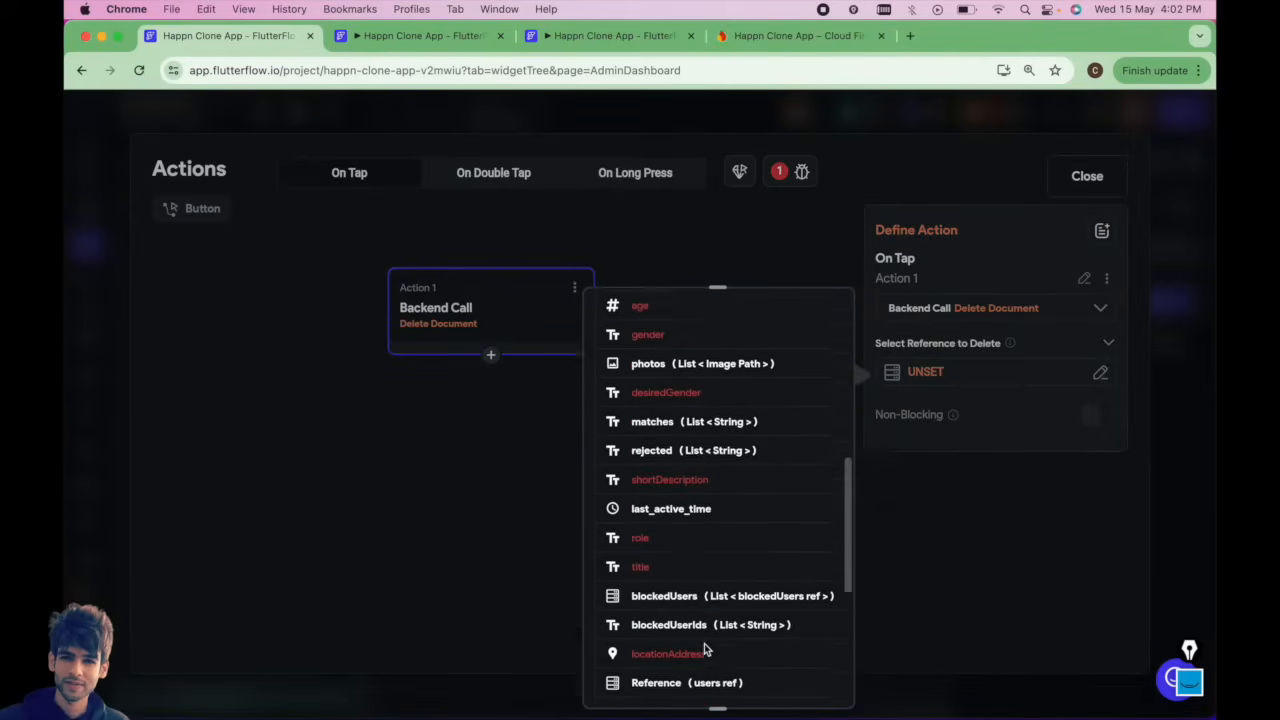
left_click(707, 598)
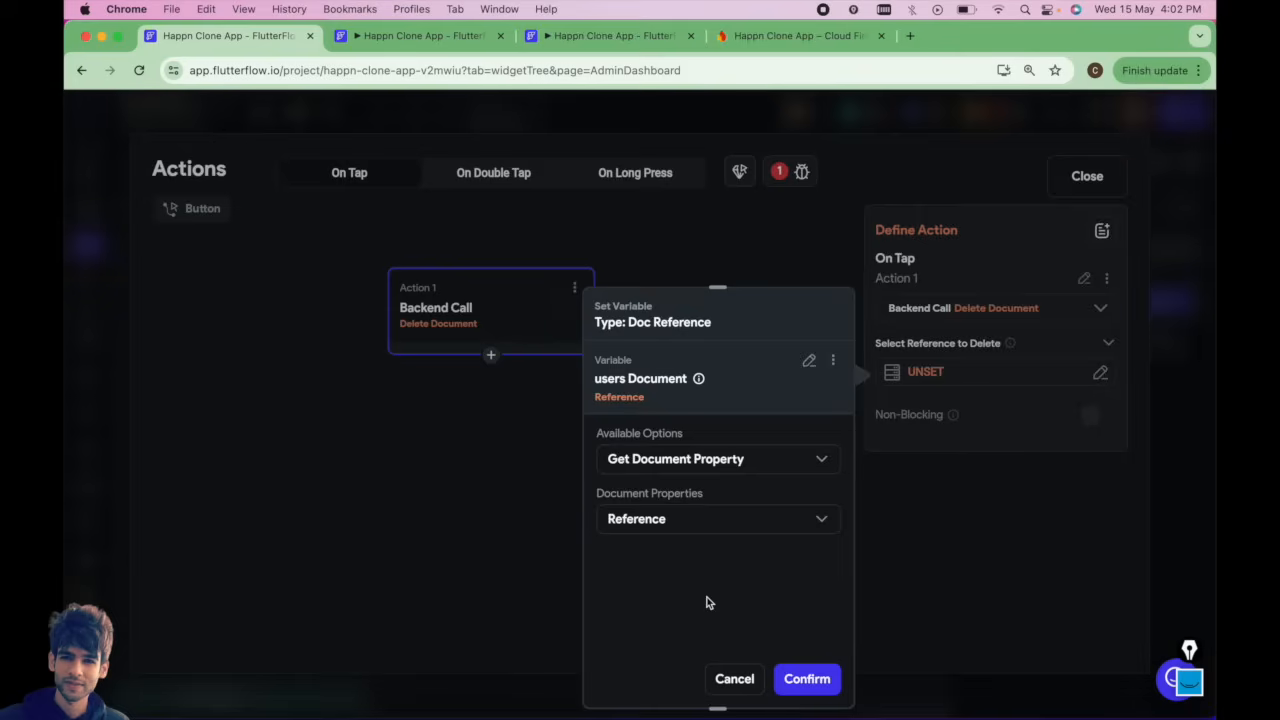
left_click(808, 679)
left_click(1087, 178)
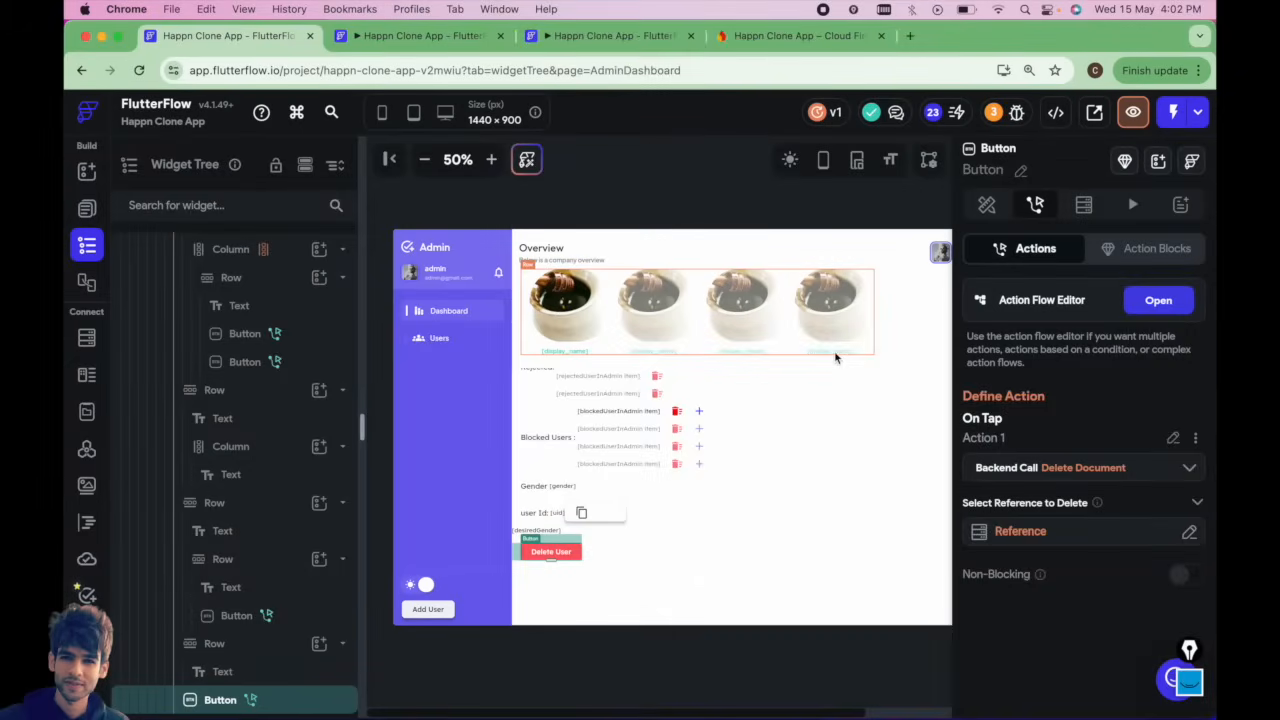
Add a Show Snack Bar action after the delete with the message User Deleted Successfully.
left_click(1158, 300)
left_click(491, 355)
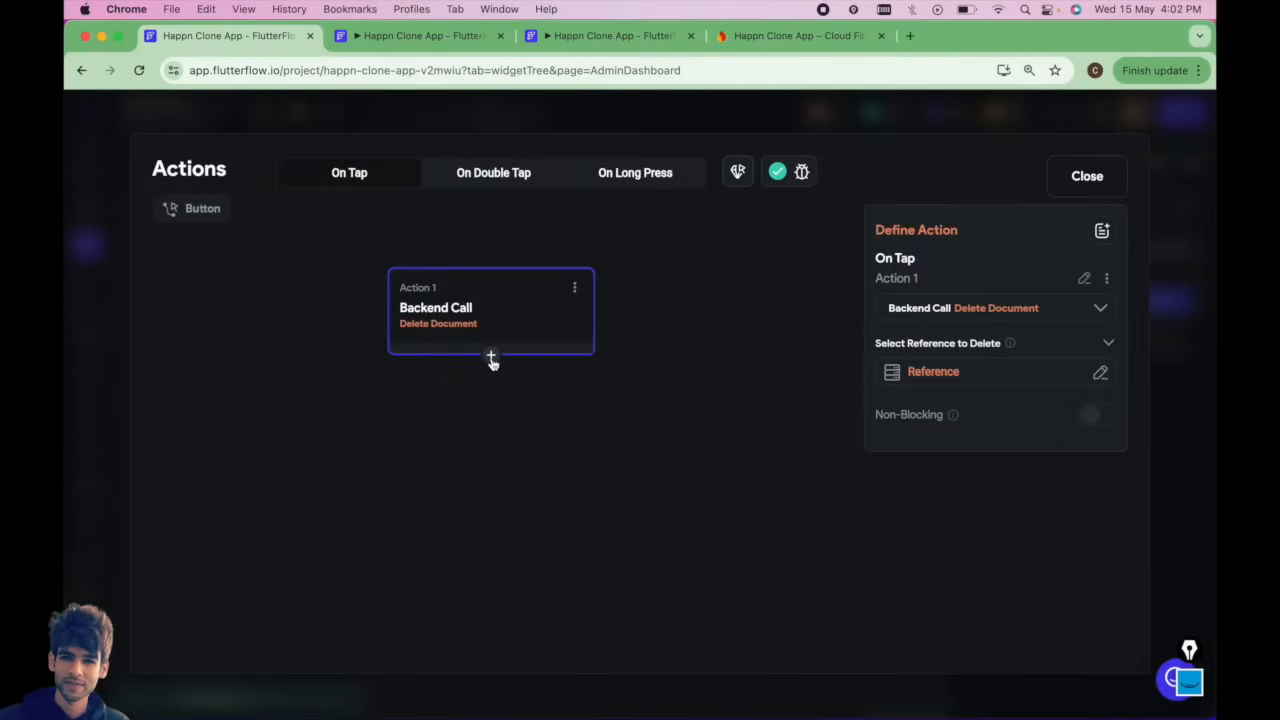
left_click(491, 392)
left_click(934, 357)
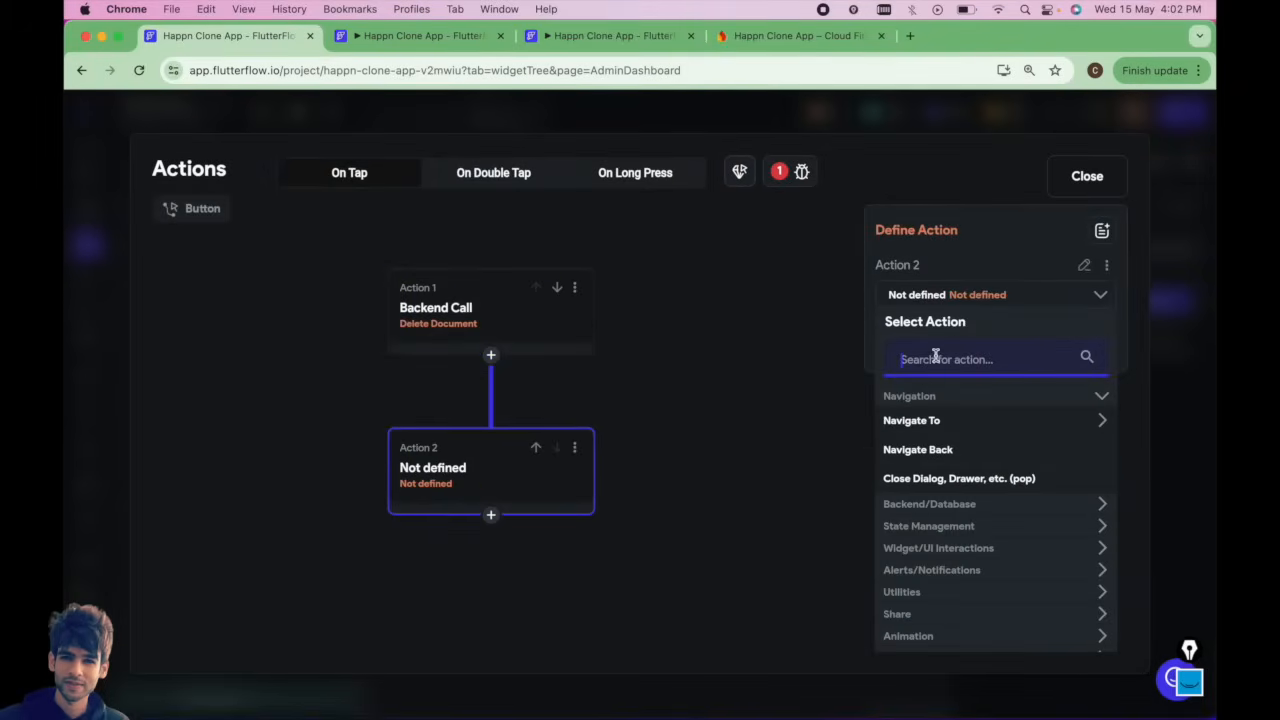
type("Snackb")
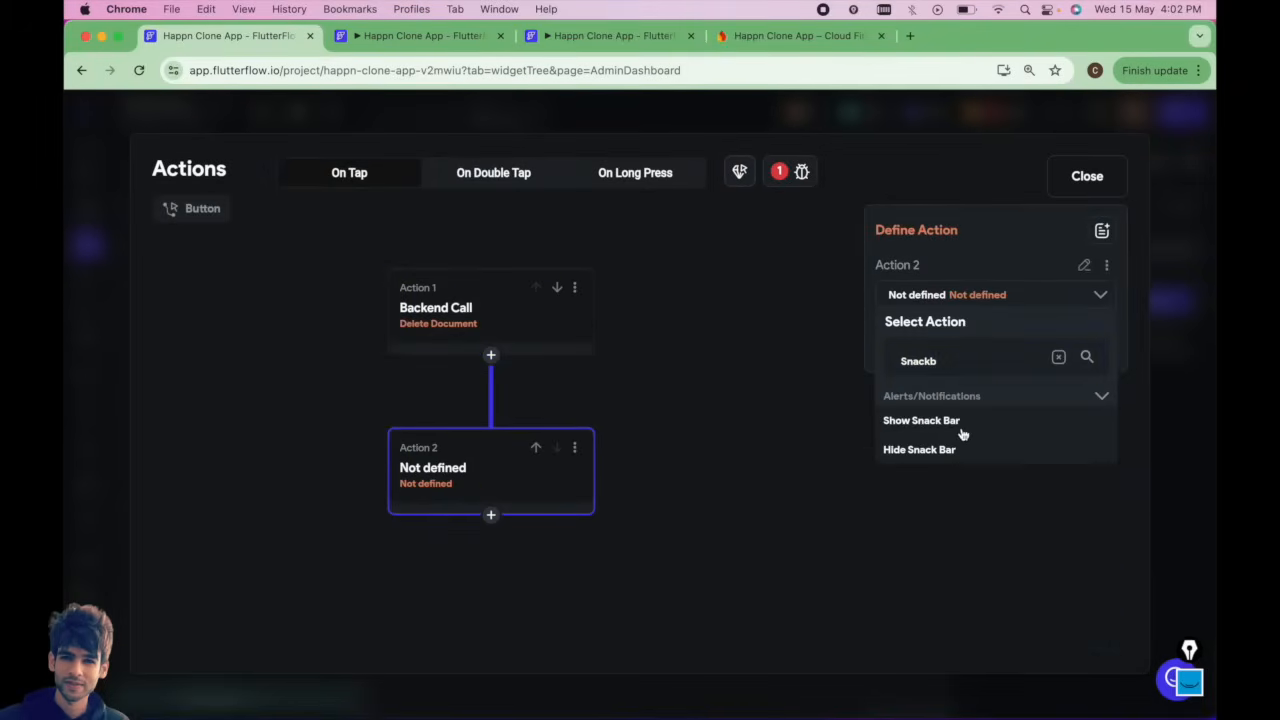
left_click(963, 430)
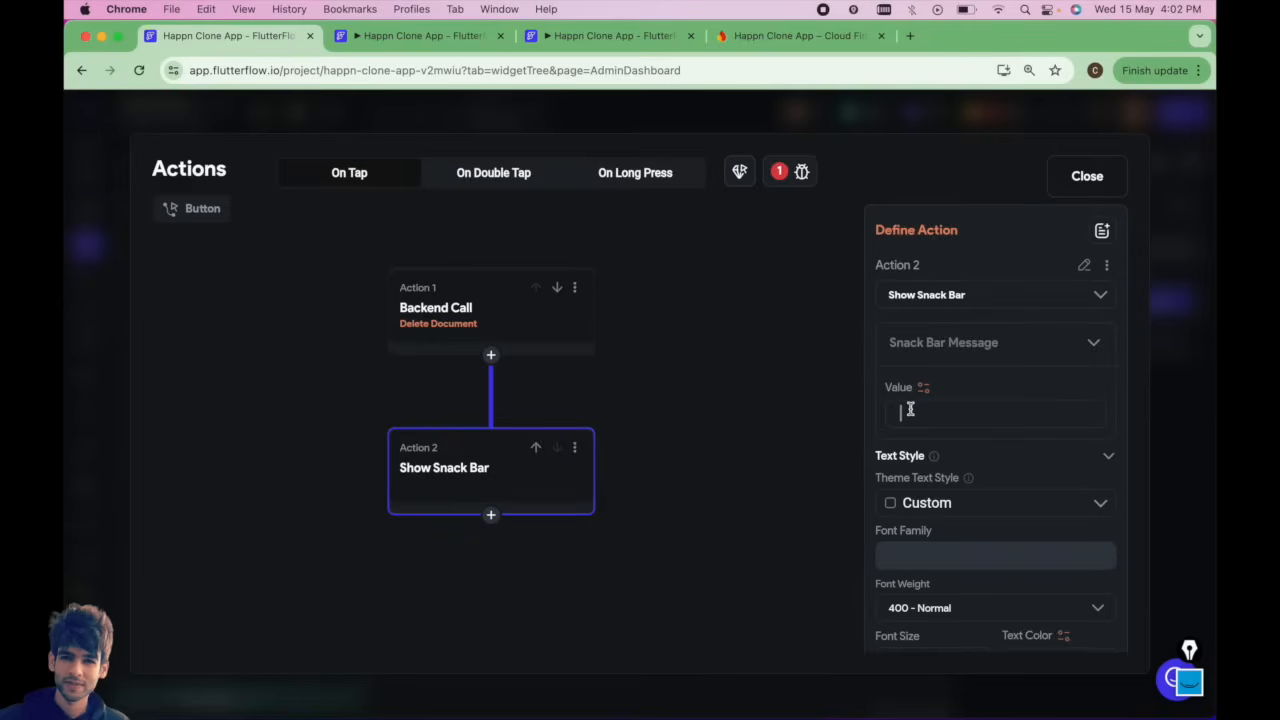
type("User Deleted Successfully")
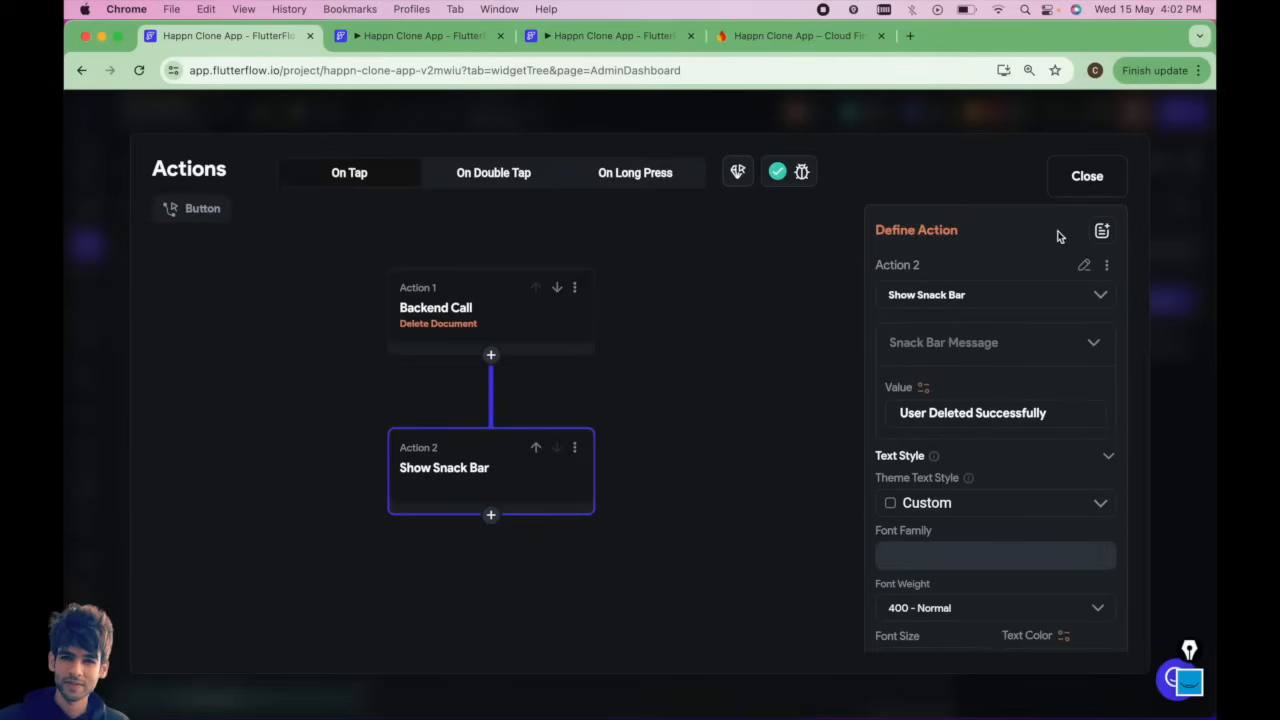
left_click(1087, 175)
Replace the Add User button's tap action with a new Navigate To CreateAccount action.
left_click(431, 611)
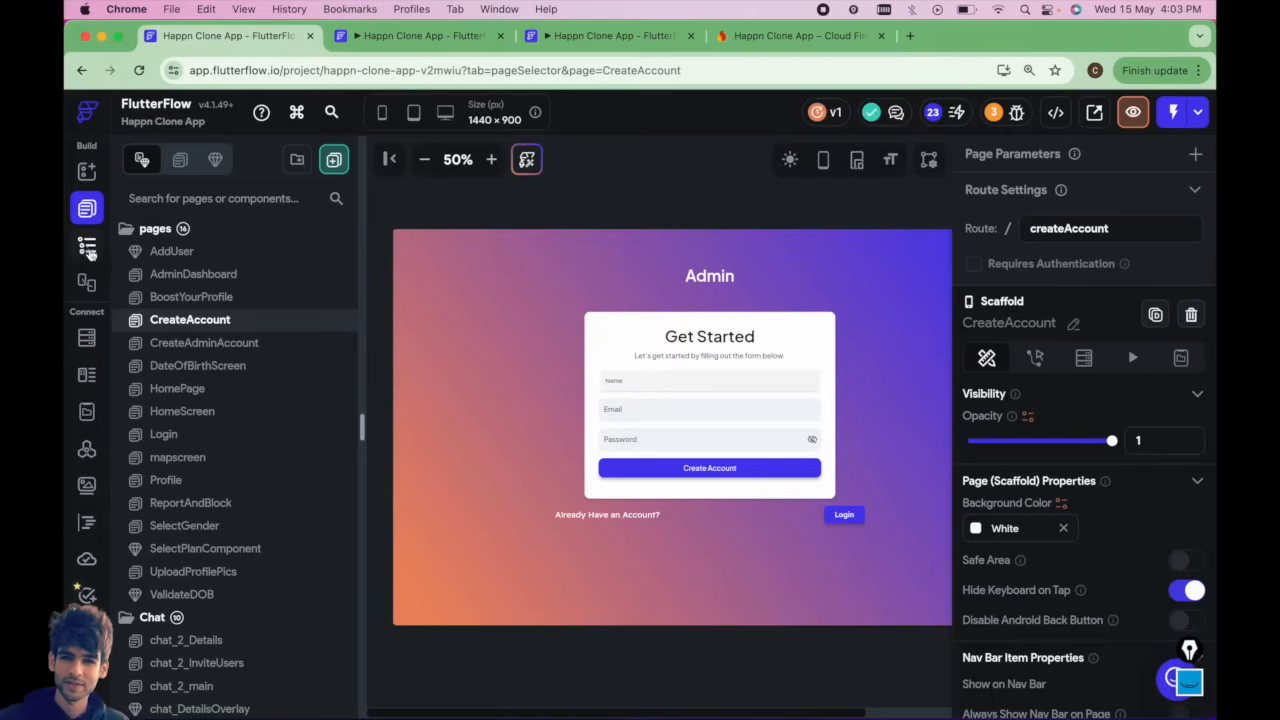
left_click(195, 274)
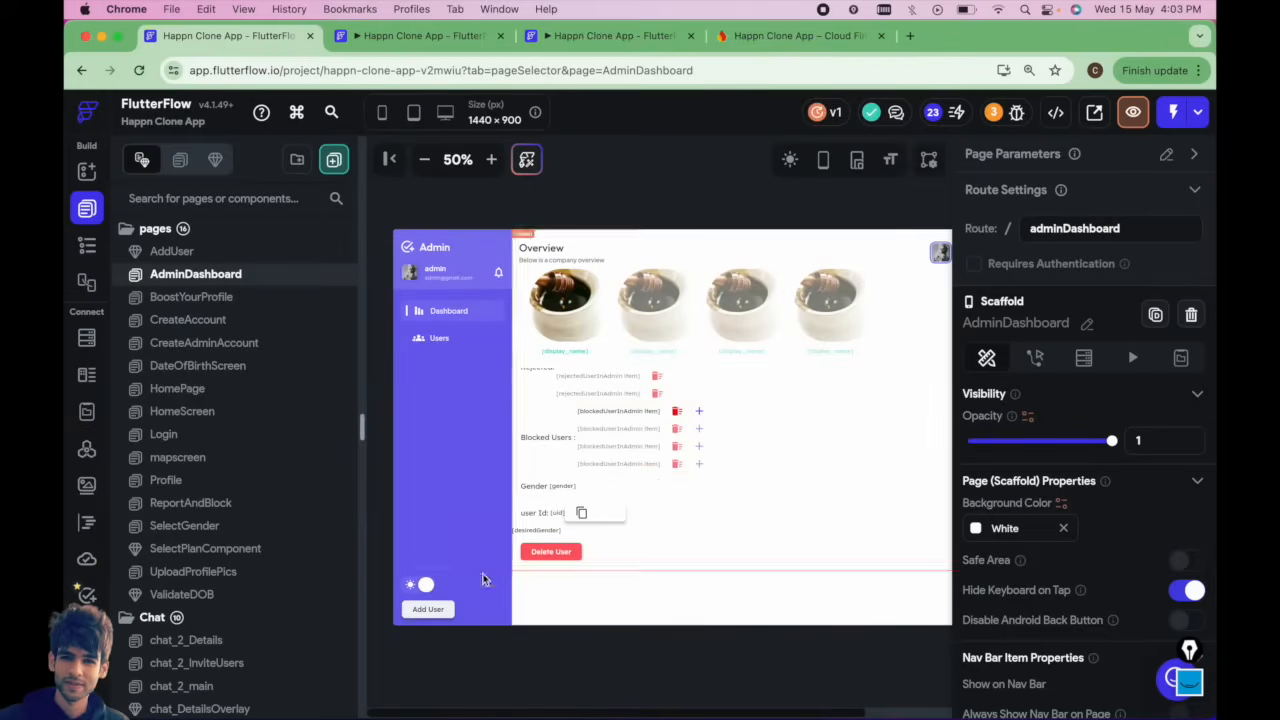
left_click(427, 609)
left_click(1160, 300)
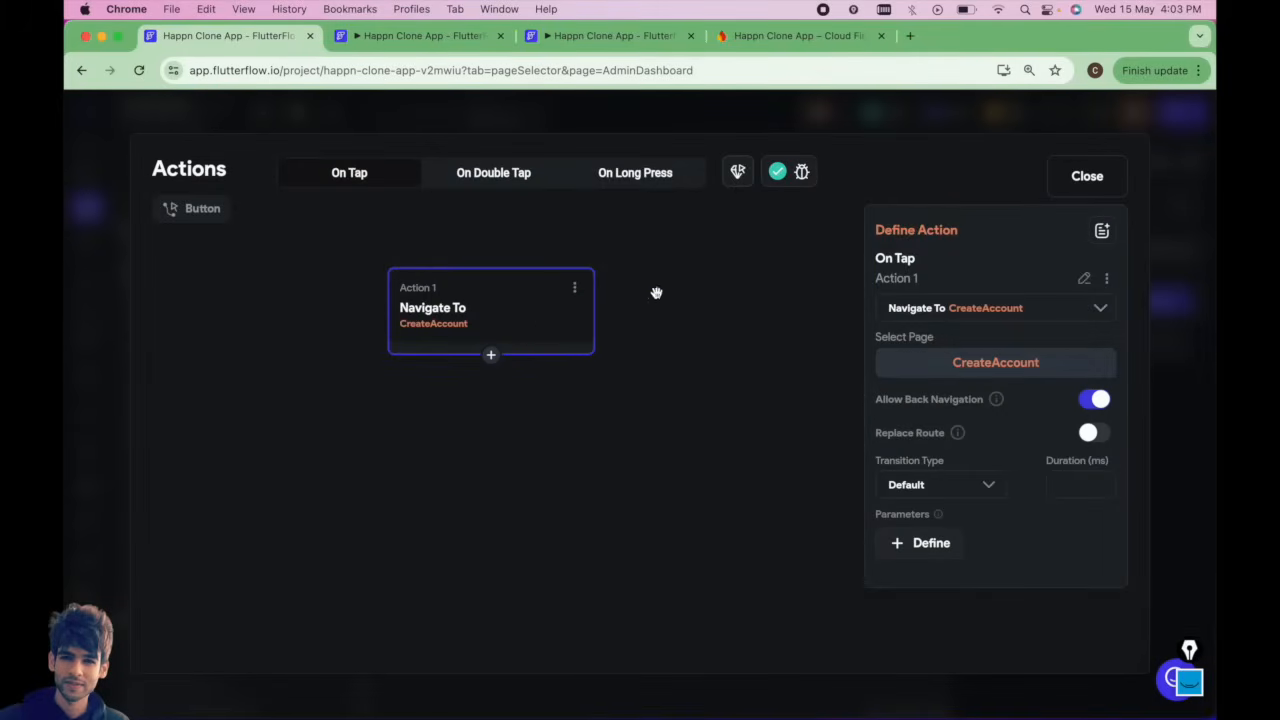
left_click(579, 289)
left_click(511, 424)
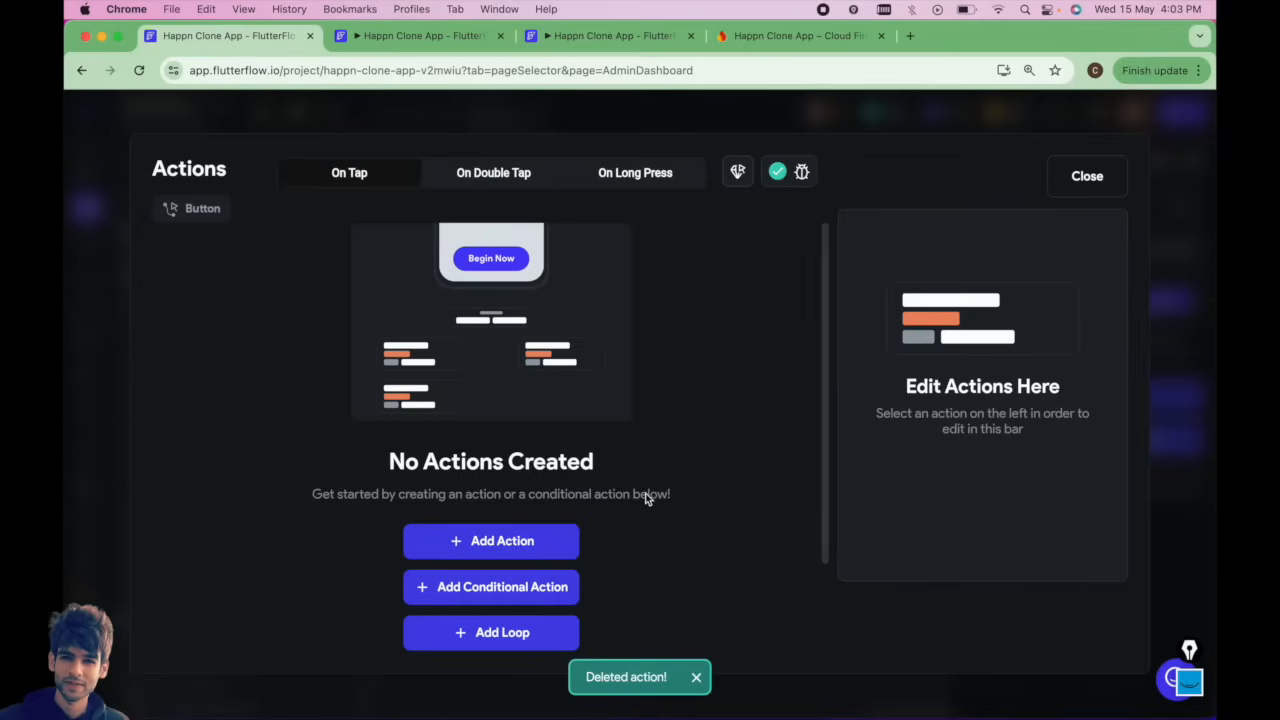
left_click(523, 541)
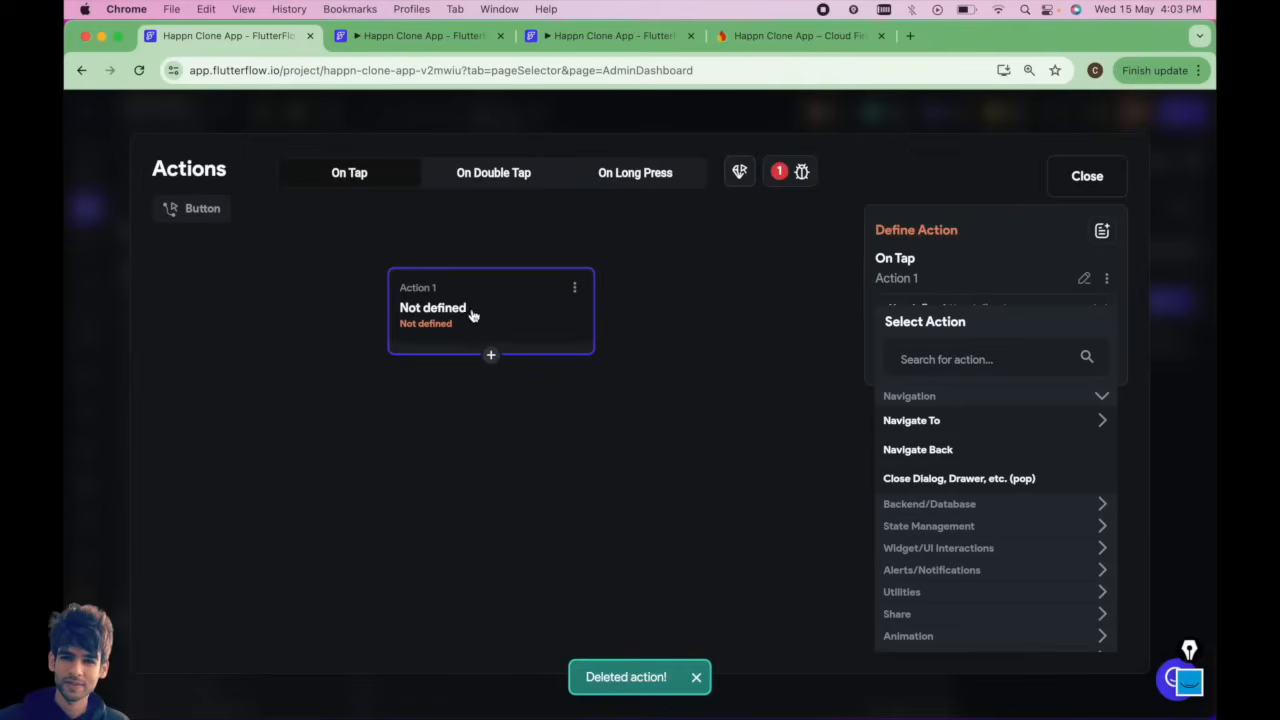
left_click(930, 421)
left_click(945, 598)
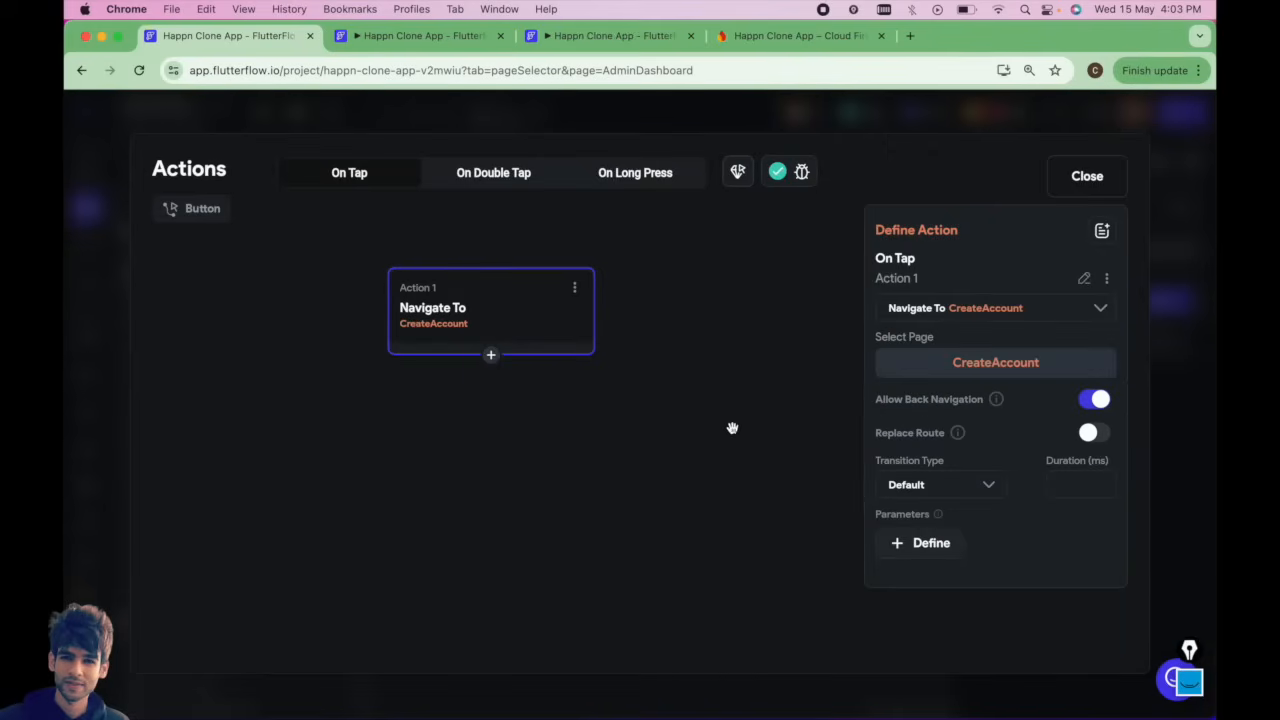
left_click(1087, 176)
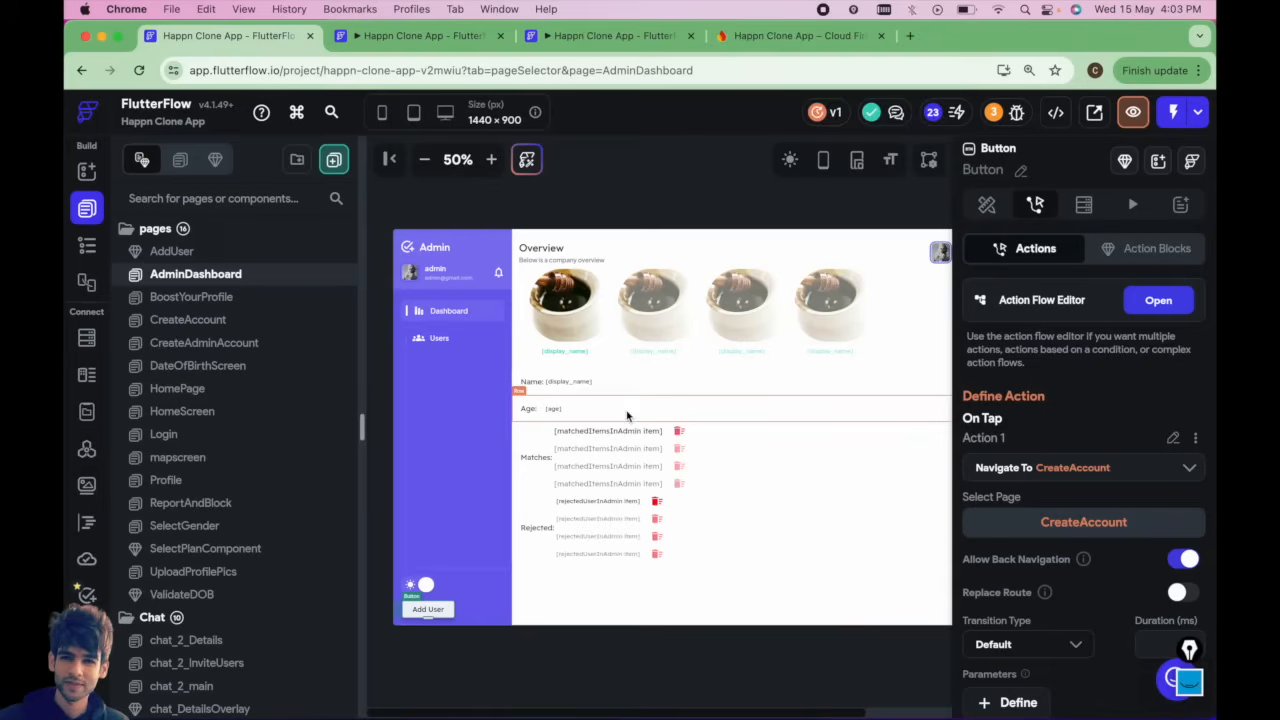
Inspect the buttons beside the blocked and rejected user lists on the dashboard.
scroll(627, 415, "up", 5)
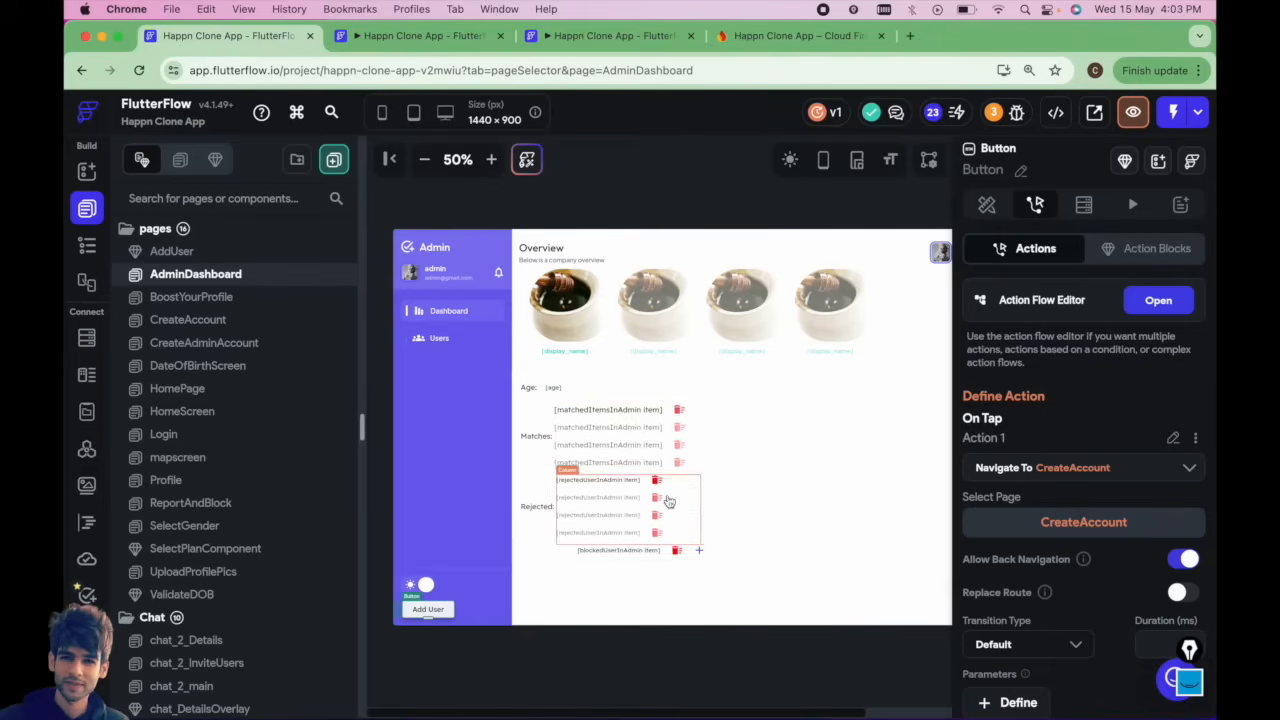
left_click(678, 412)
scroll(690, 470, "down", 2)
left_click(699, 489)
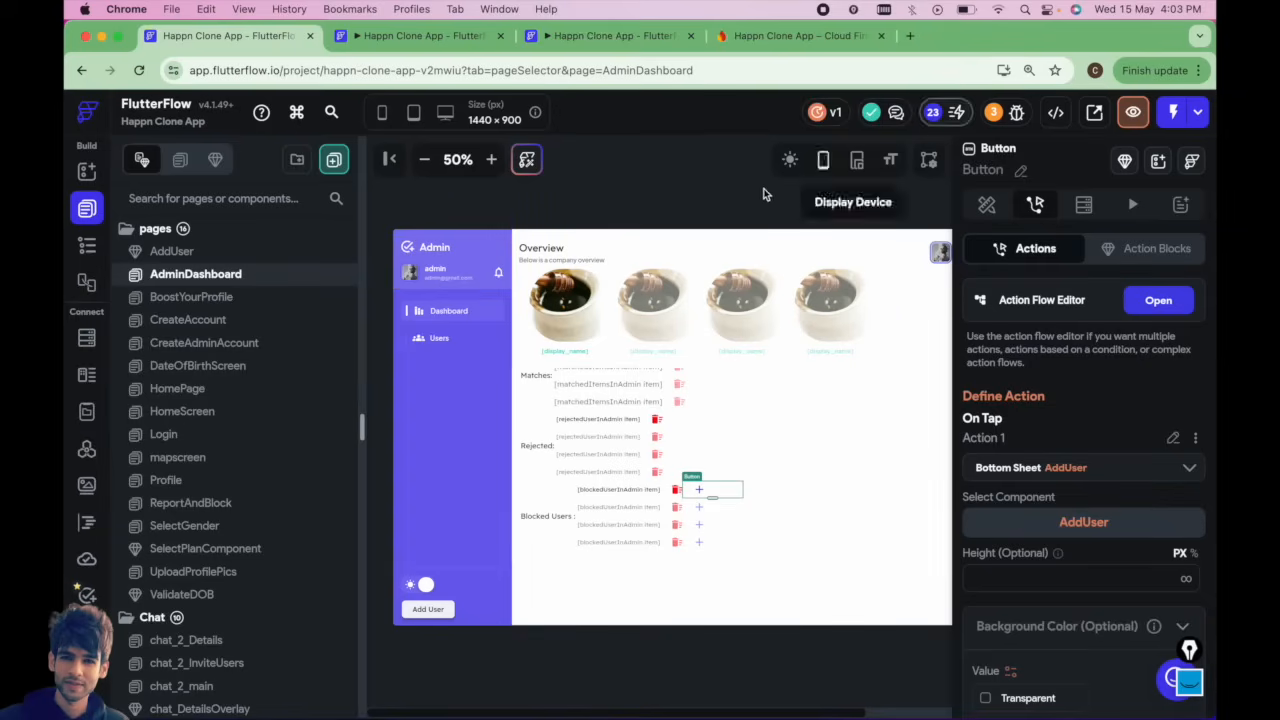
Launch the app in Run mode, close the old run tab, and zoom the preview out to 67%.
left_click(1174, 112)
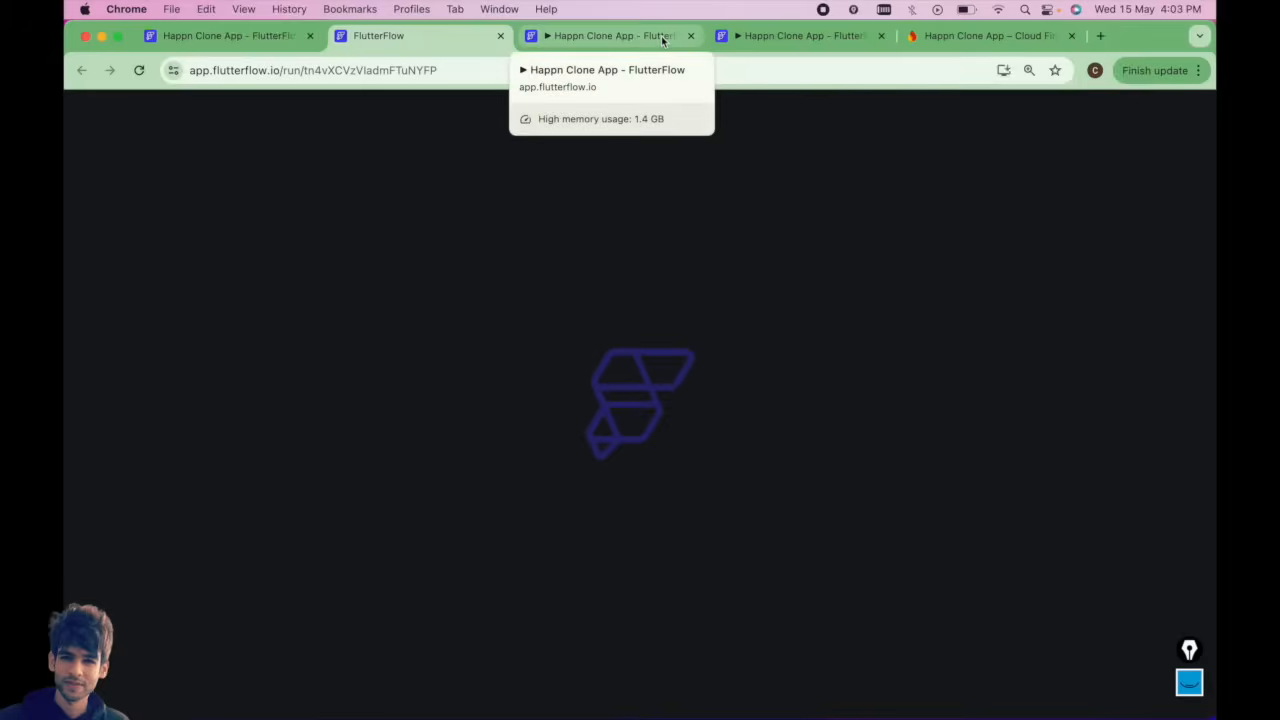
left_click(655, 36)
left_click(690, 36)
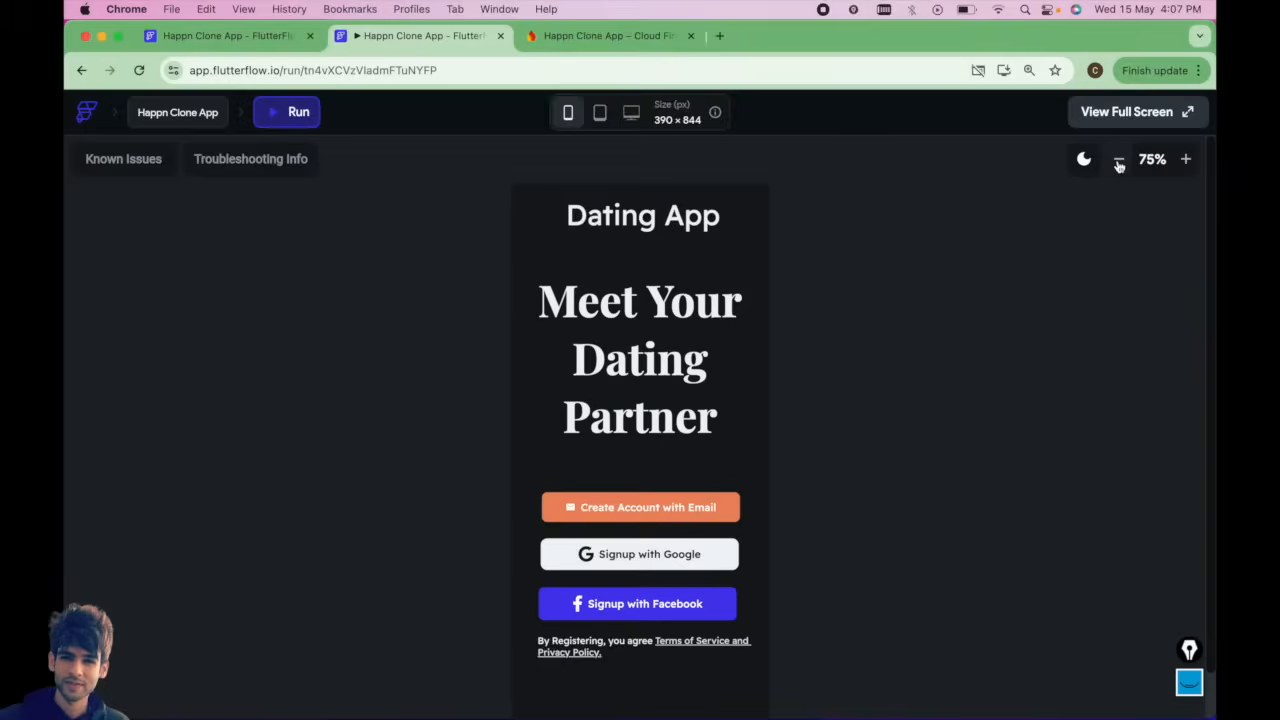
left_click(1129, 159)
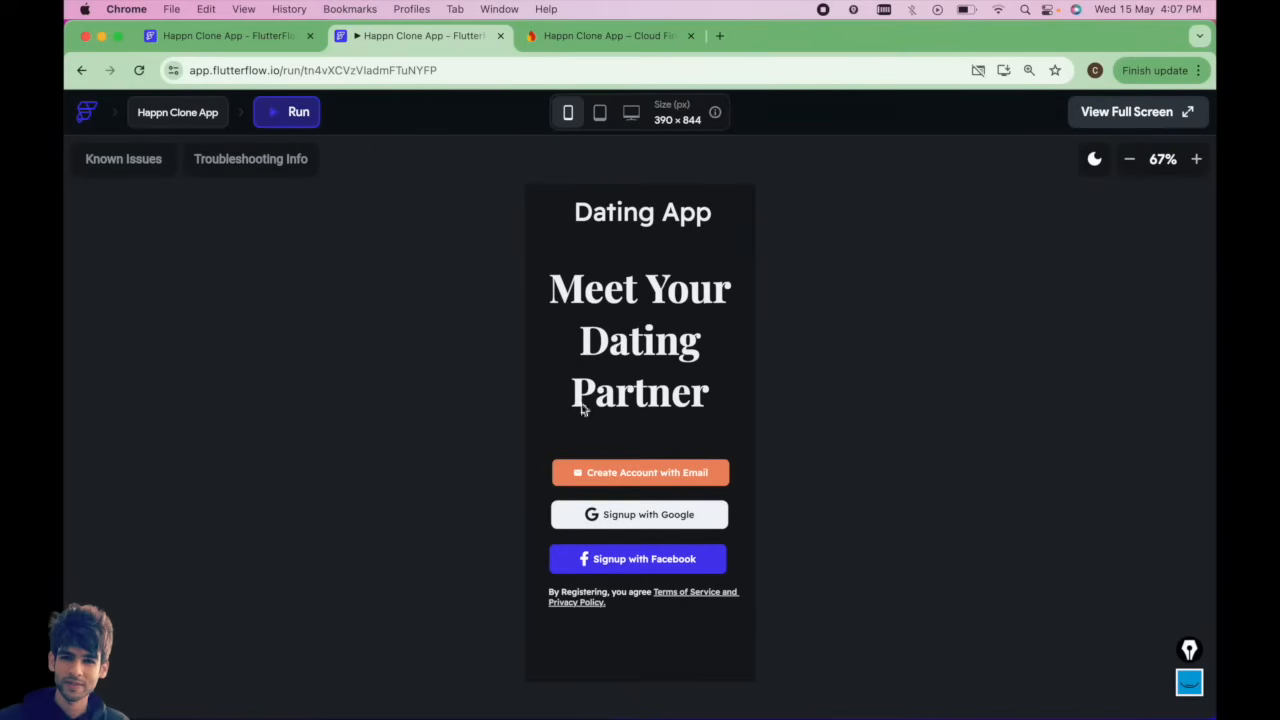
Log in to the admin dashboard with the admin account's e-mail and password, and switch the preview to desktop size.
left_click(615, 473)
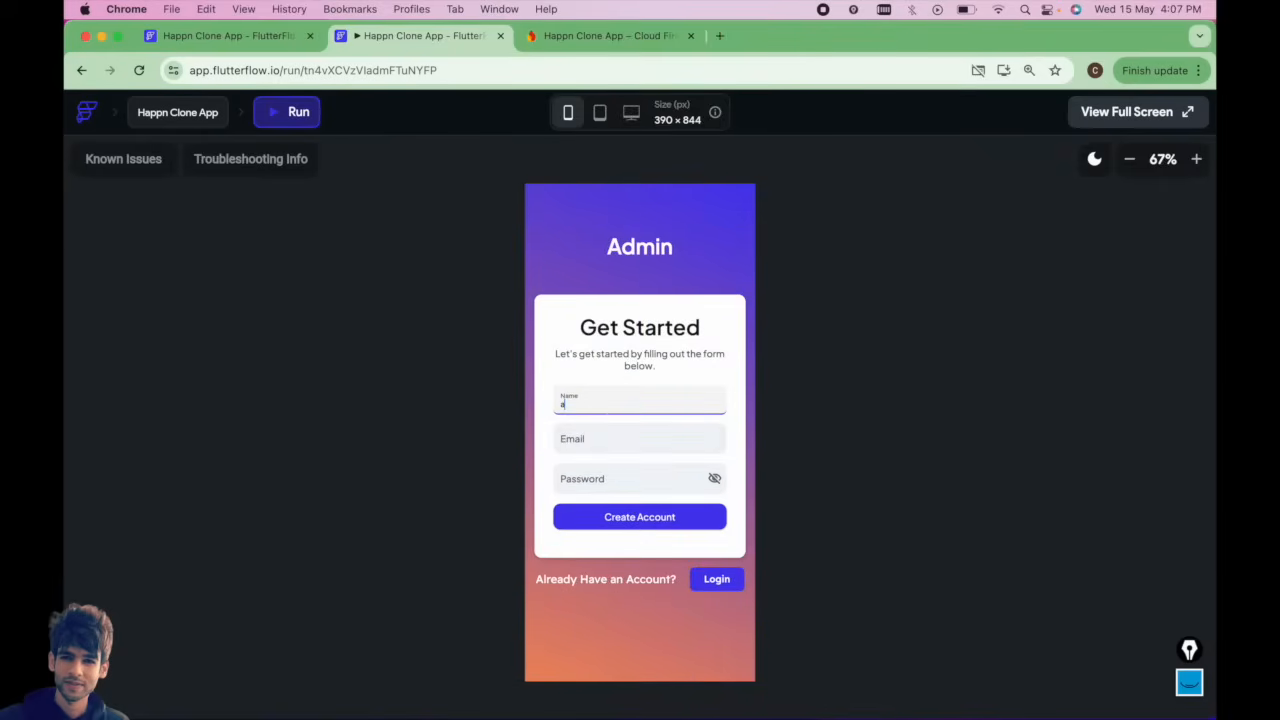
left_click(716, 578)
left_click(606, 395)
type("admi")
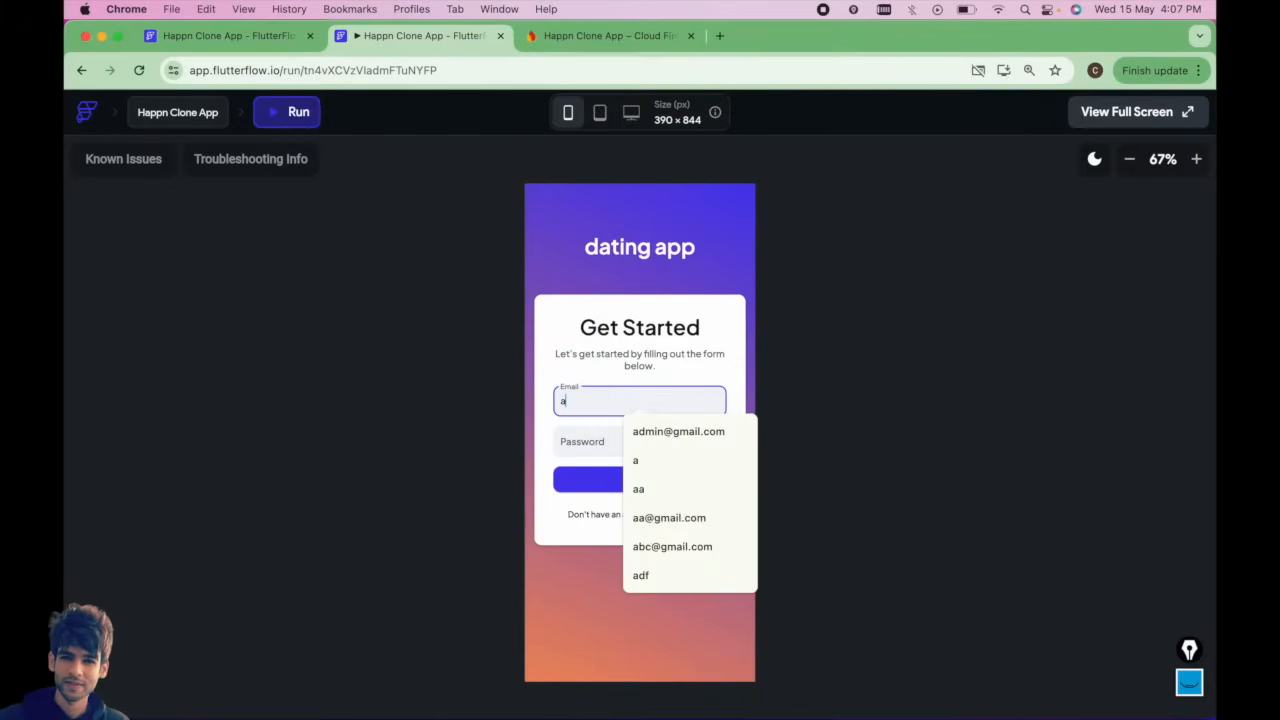
left_click(664, 431)
left_click(601, 437)
type("123")
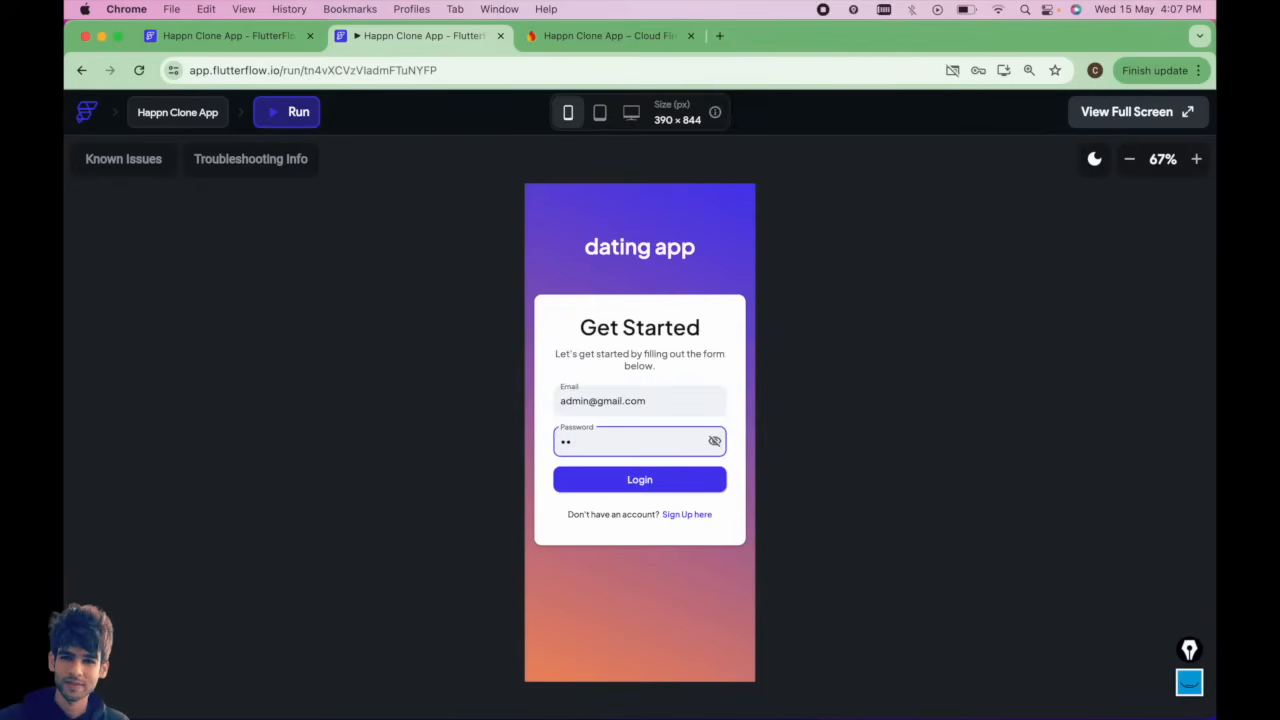
left_click(639, 479)
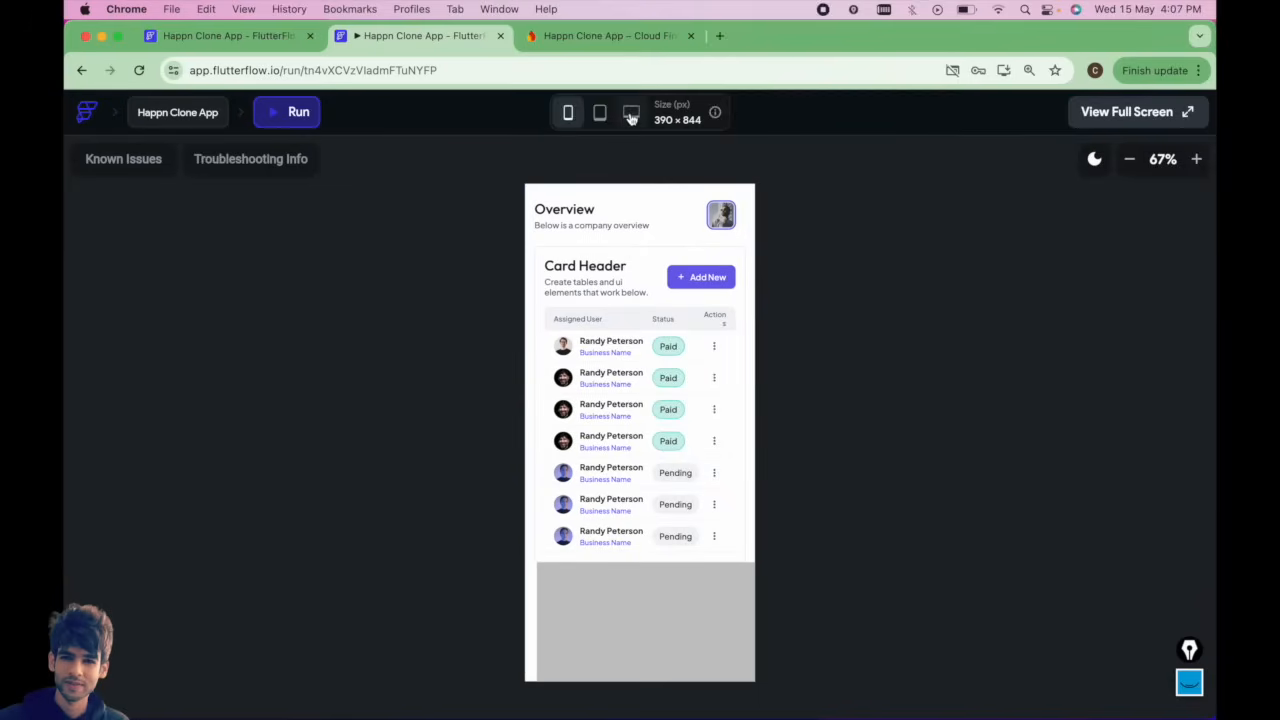
left_click(631, 114)
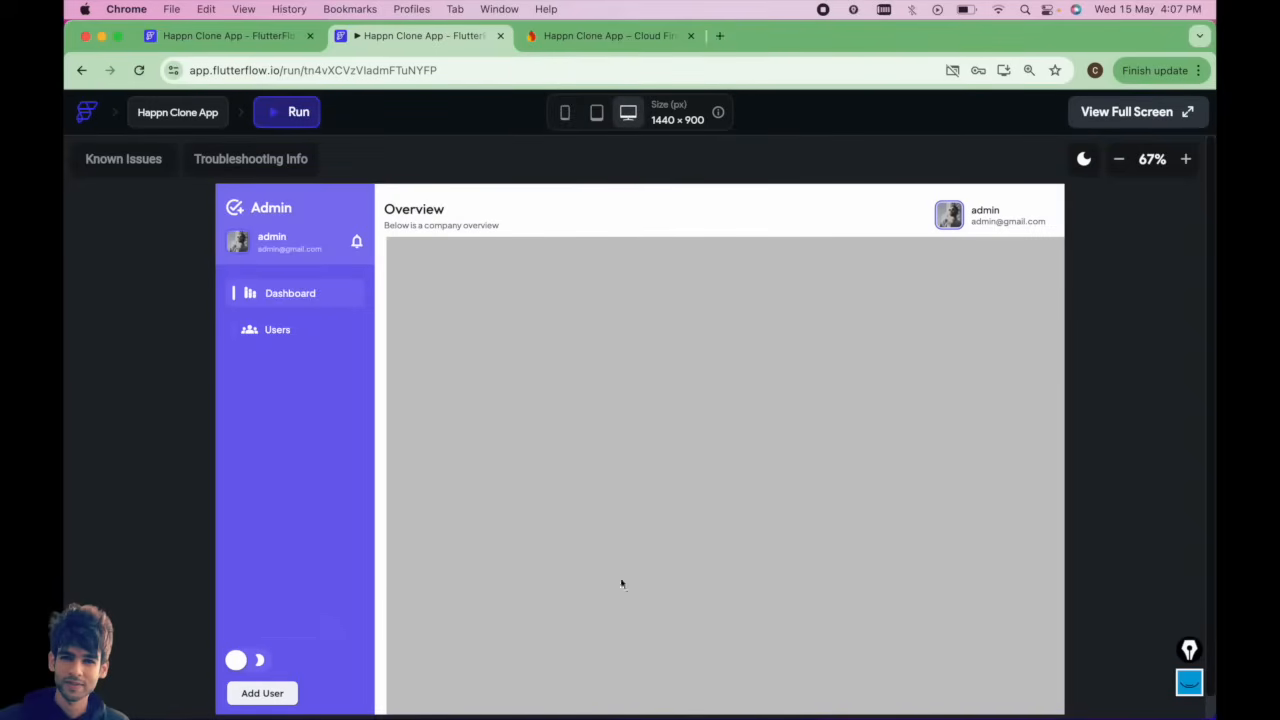
In Cloud Firestore, delete two test user documents from the users collection.
left_click(610, 35)
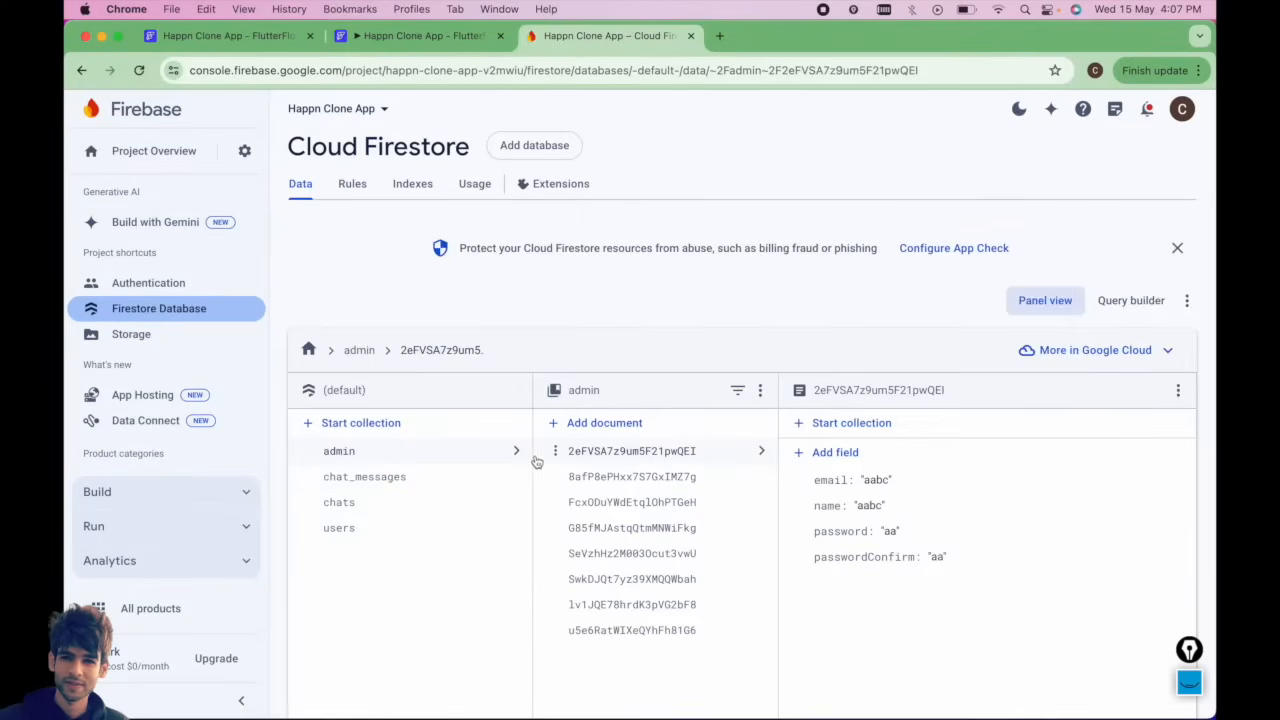
left_click(366, 524)
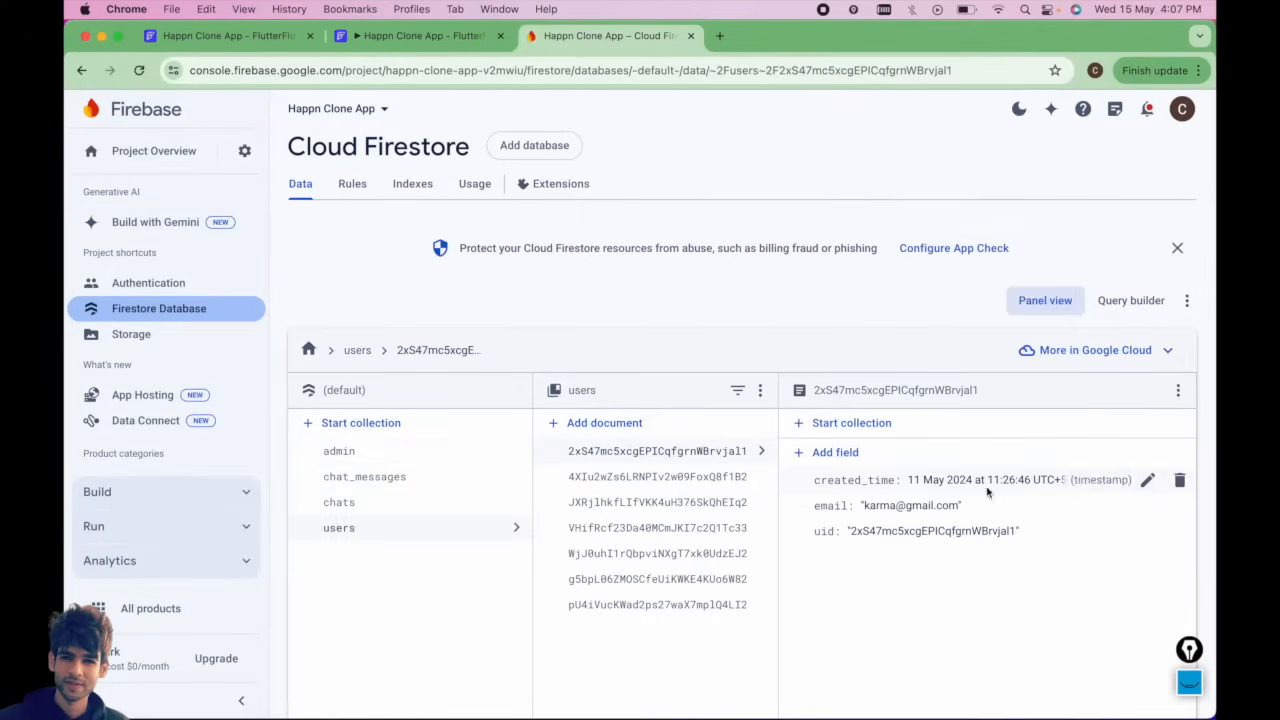
left_click(1178, 390)
left_click(1105, 400)
left_click(805, 494)
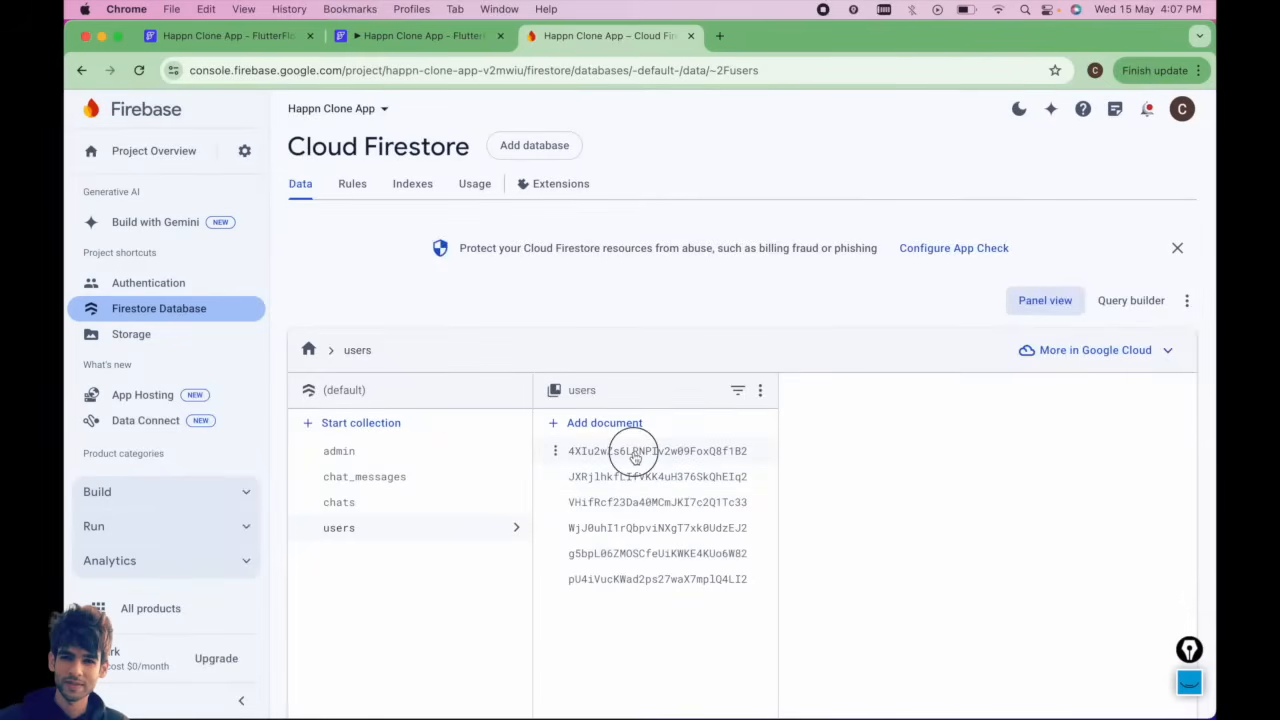
left_click(634, 450)
left_click(643, 477)
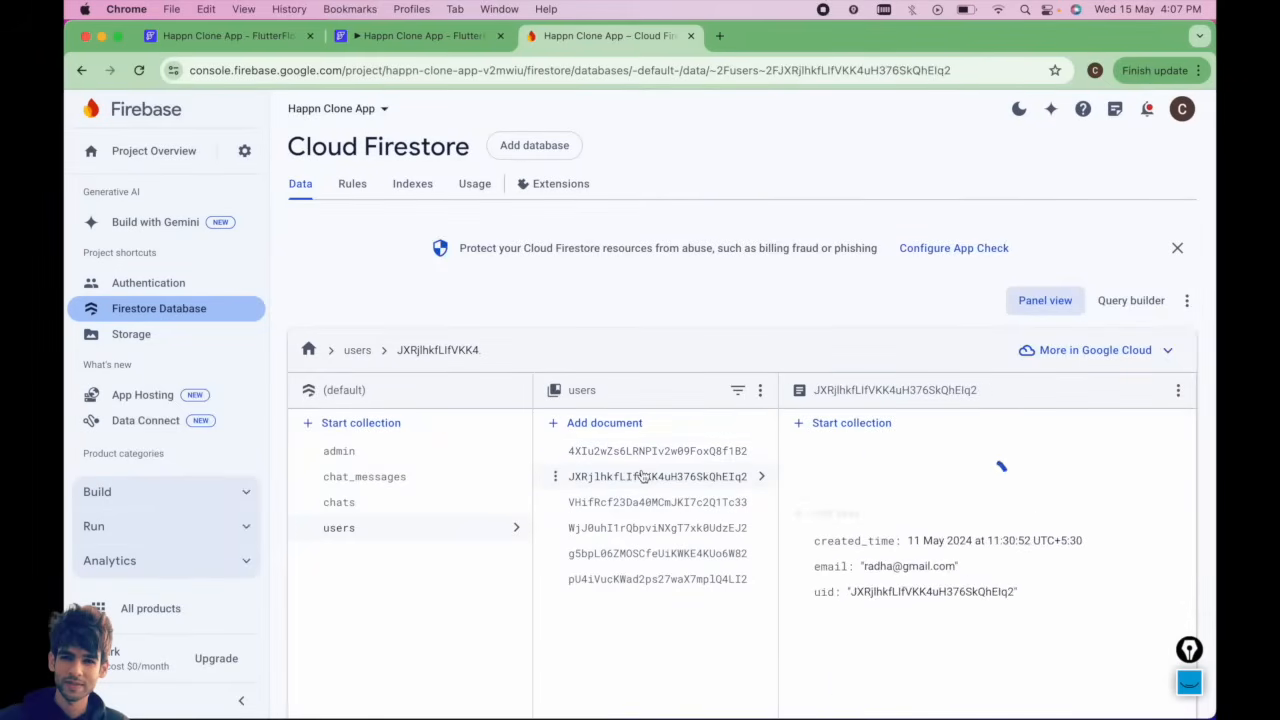
left_click(1178, 390)
left_click(1105, 398)
left_click(815, 492)
Inspect the remaining user documents in the users collection.
left_click(655, 452)
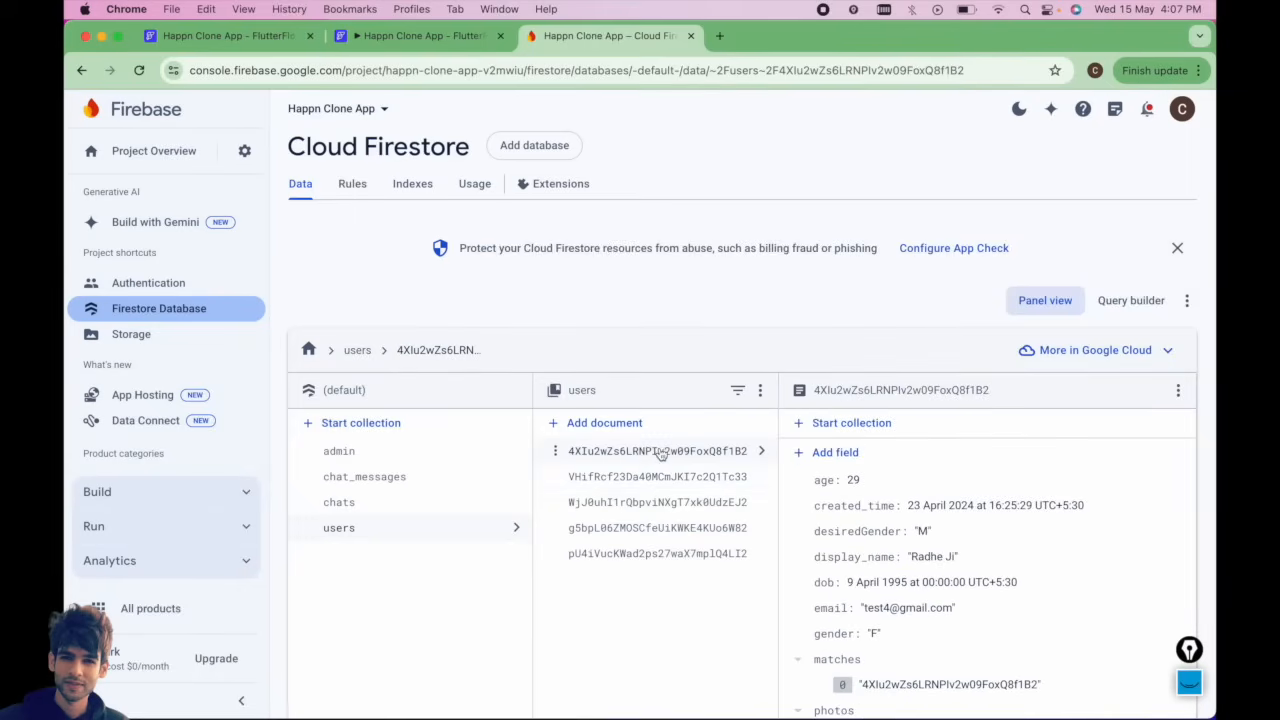
left_click(656, 505)
scroll(656, 505, "down", 2)
left_click(668, 447)
left_click(672, 462)
Select Radhe Ji's profile on the dashboard preview and compare it with its Firestore user document.
left_click(428, 38)
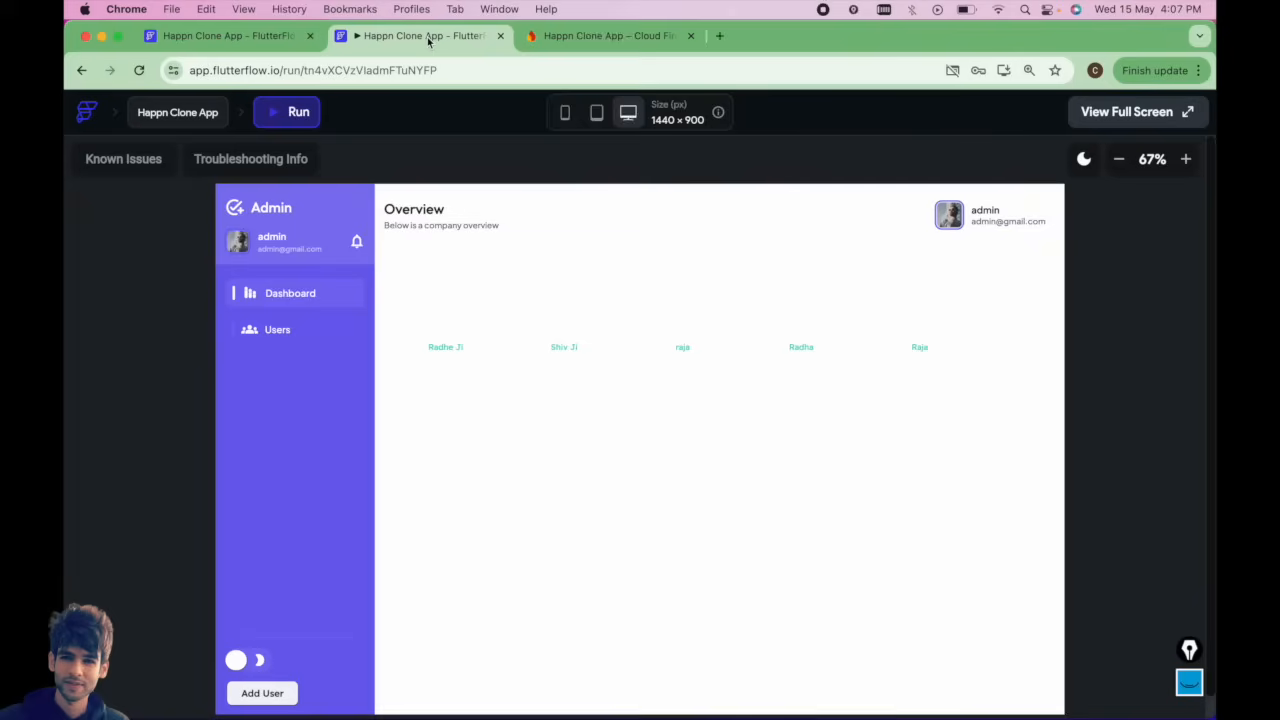
left_click(1119, 159)
left_click(501, 328)
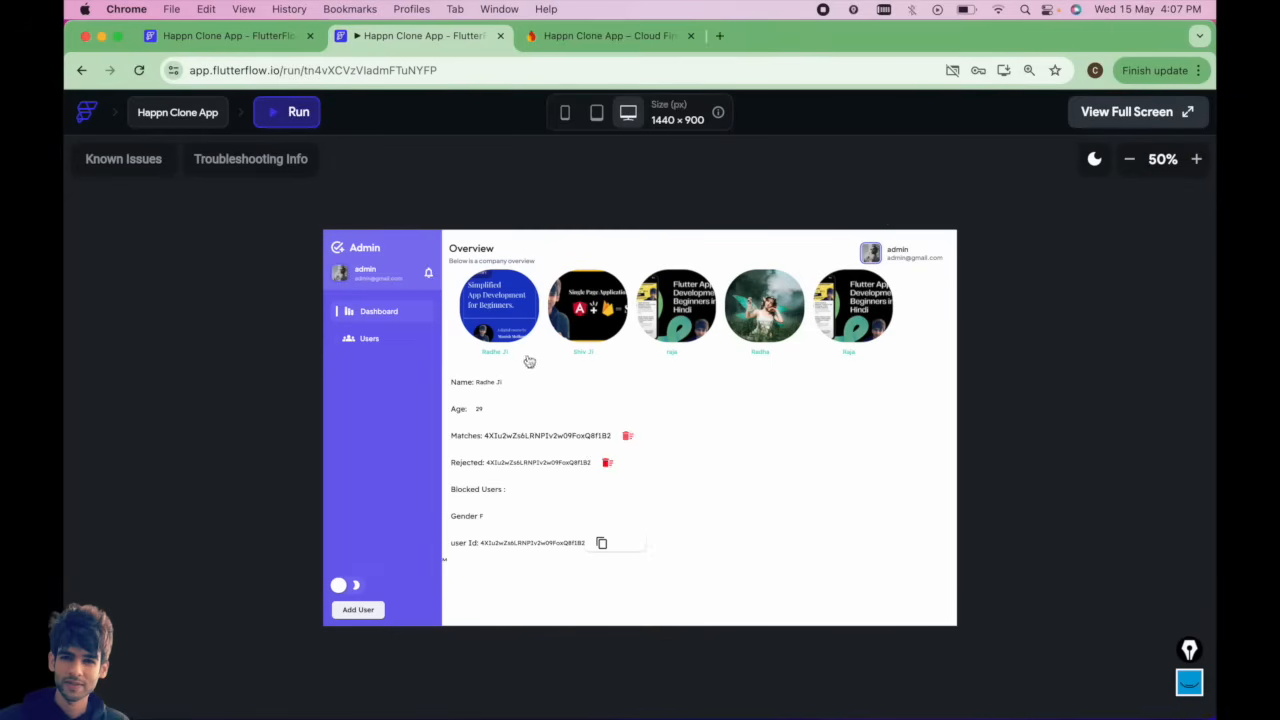
scroll(586, 497, "down", 1)
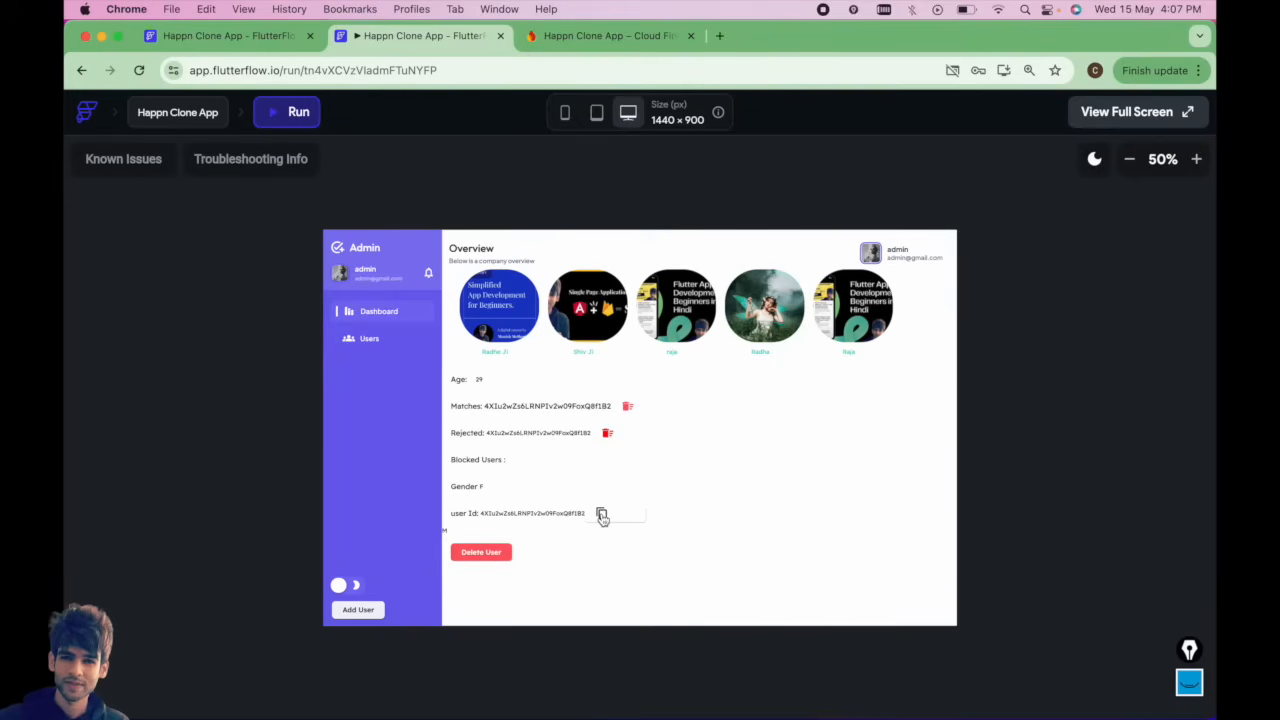
left_click(1196, 160)
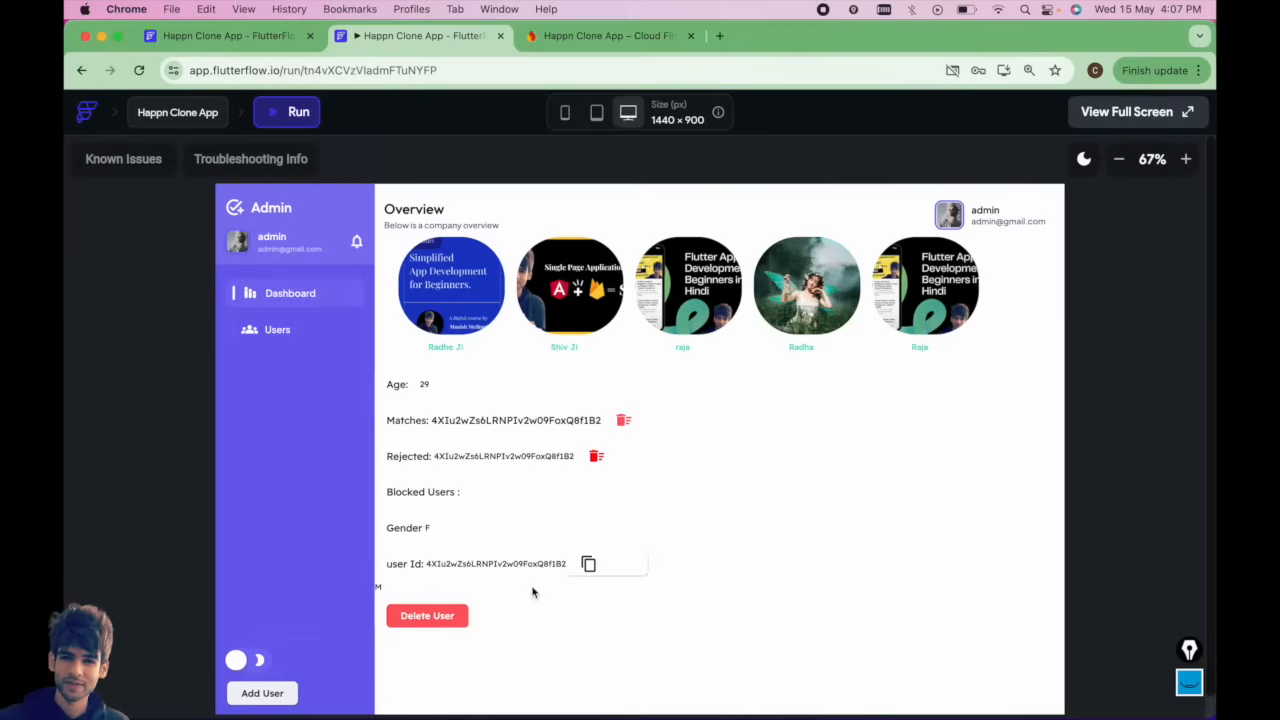
left_click(589, 36)
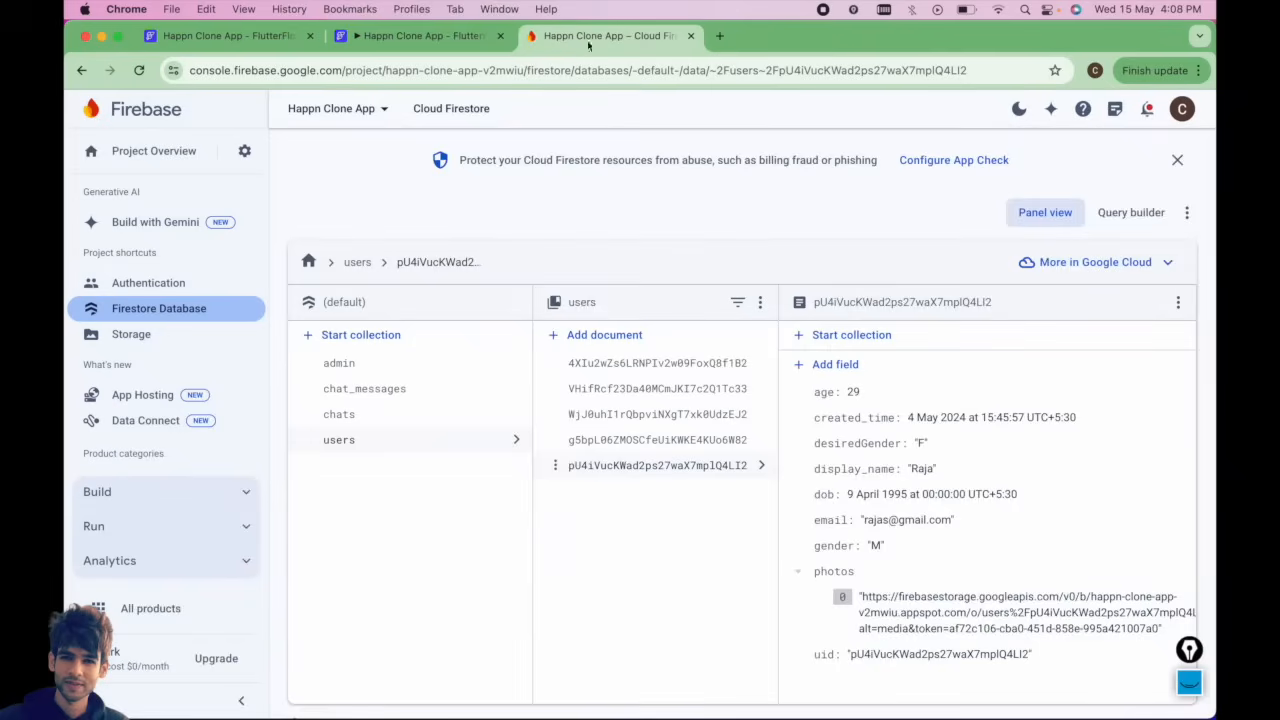
left_click(603, 366)
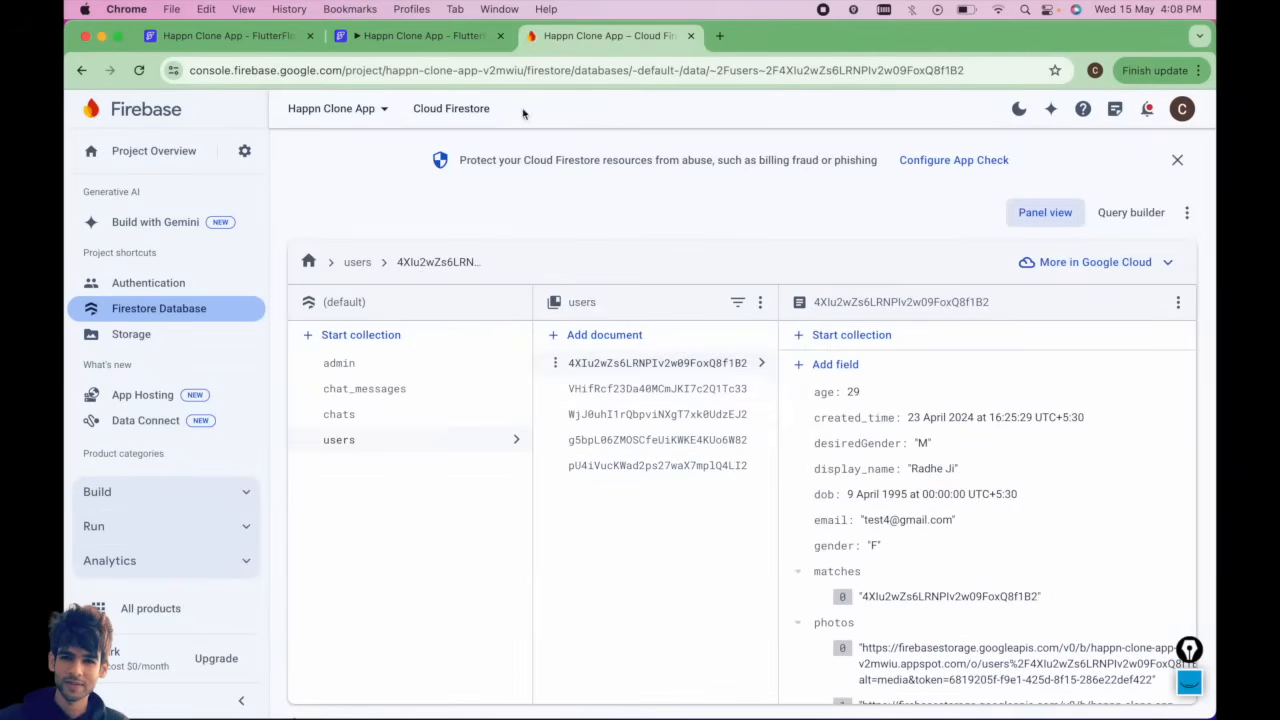
left_click(440, 40)
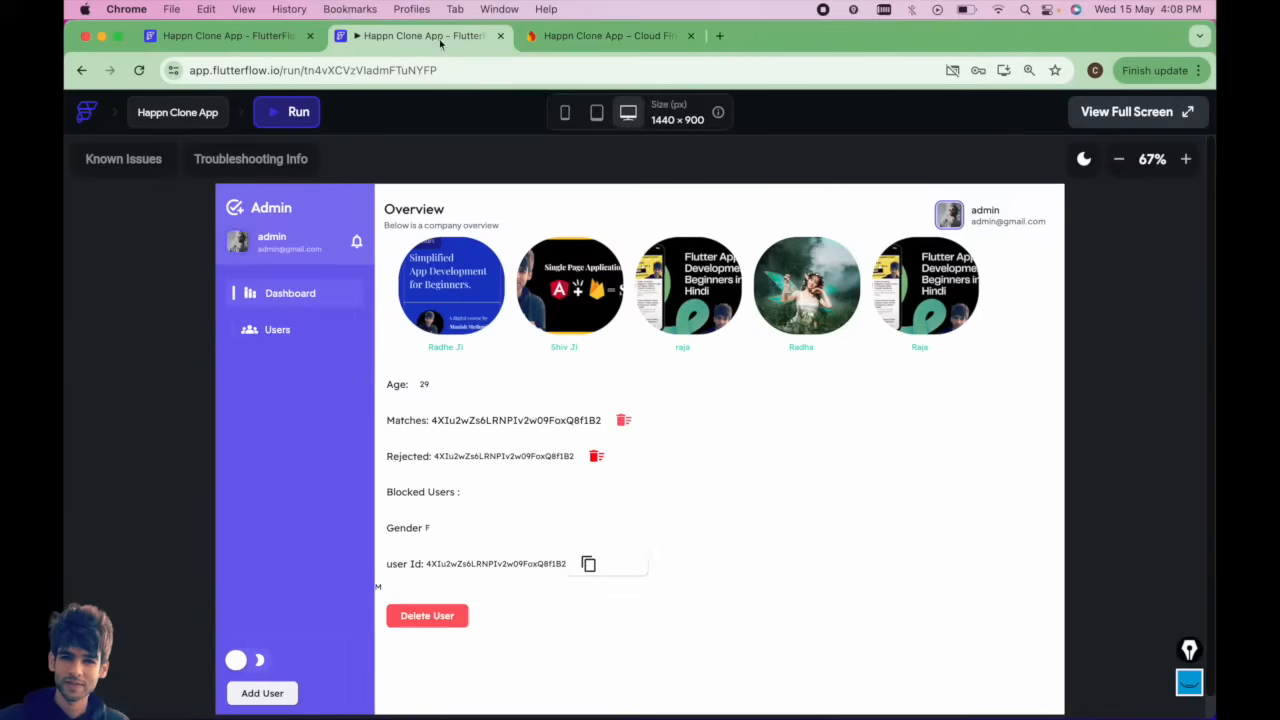
Delete the selected user with the Delete User button and check the users collection in Firestore.
left_click(443, 615)
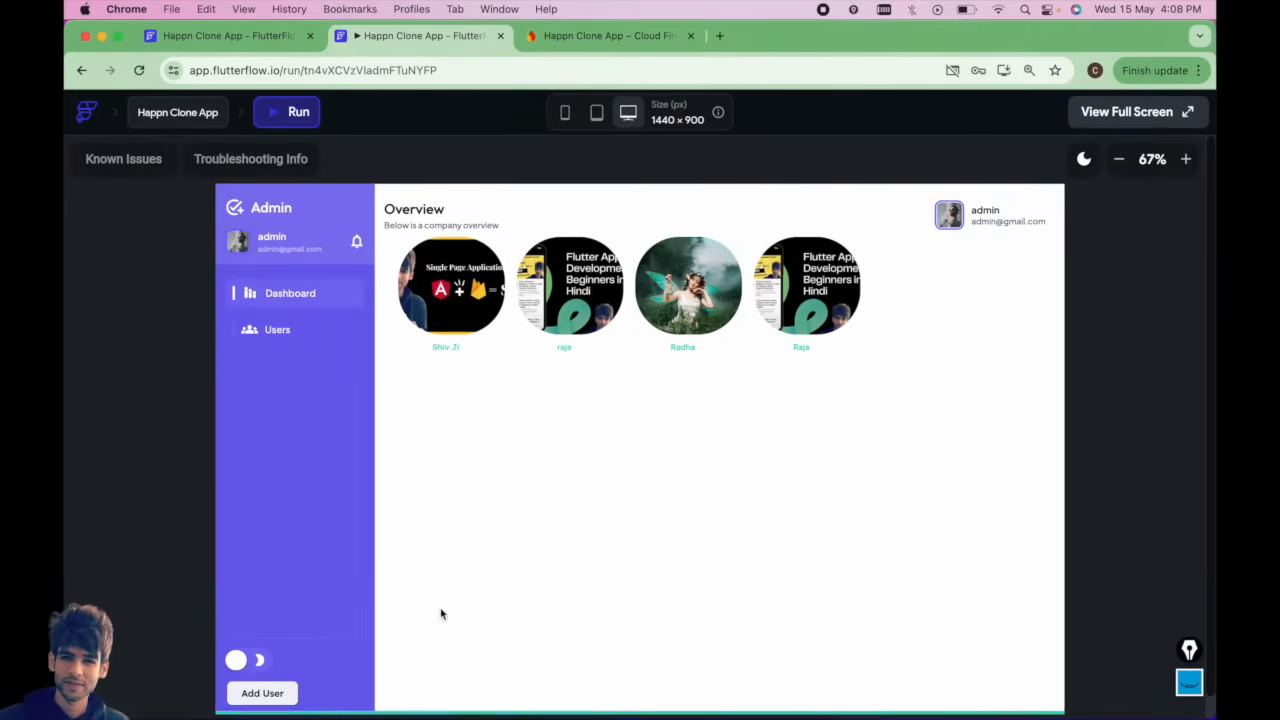
left_click(420, 308)
left_click(610, 36)
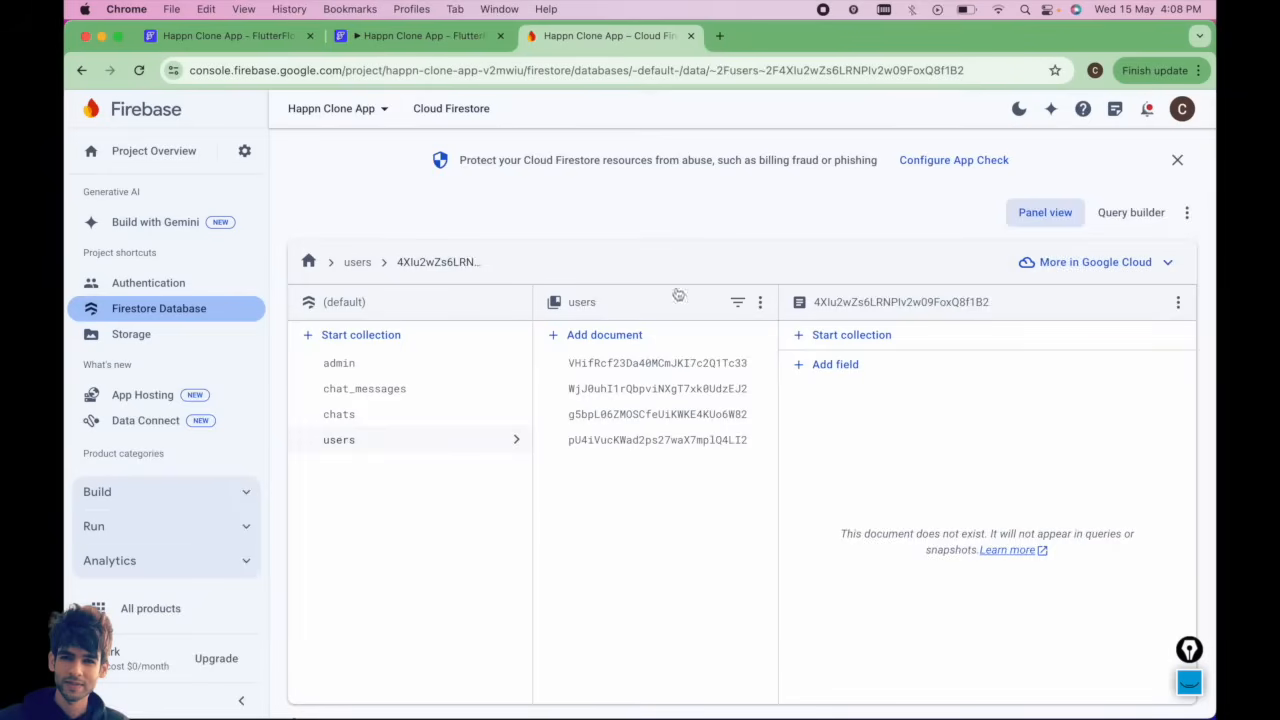
left_click(392, 37)
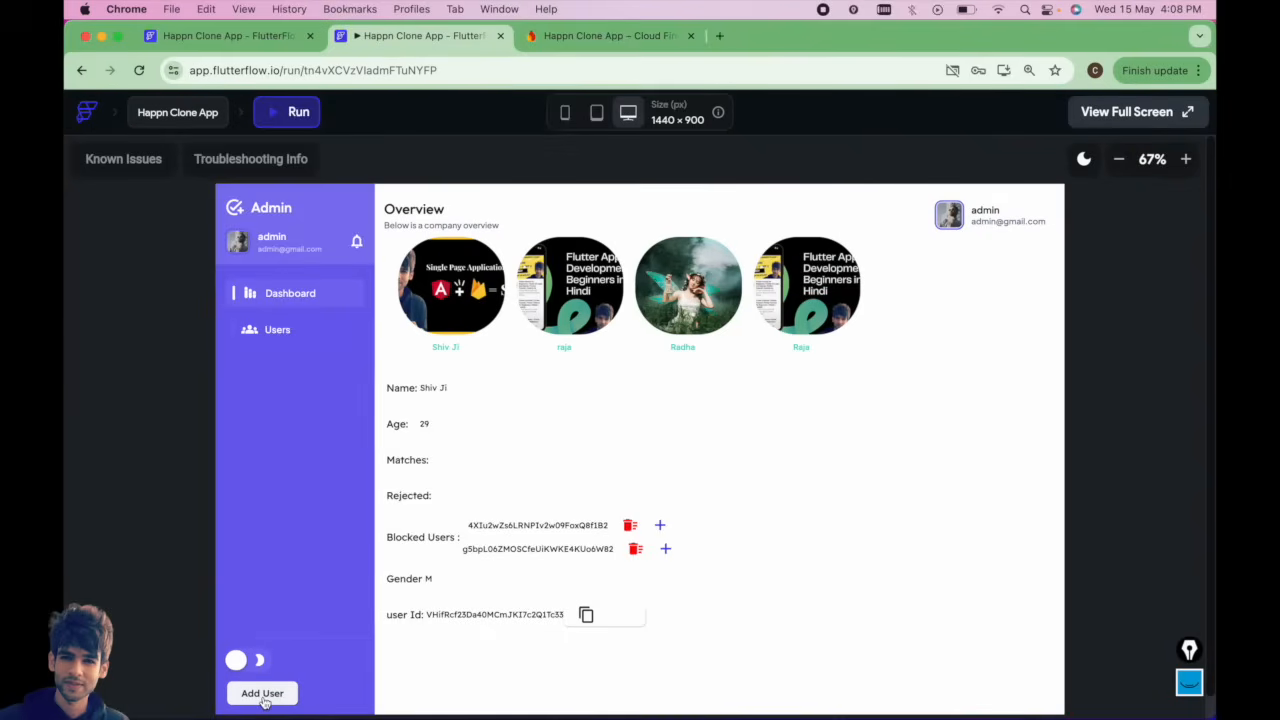
Create a new account named test22 through the Add User form, entering its e-mail and password.
left_click(262, 693)
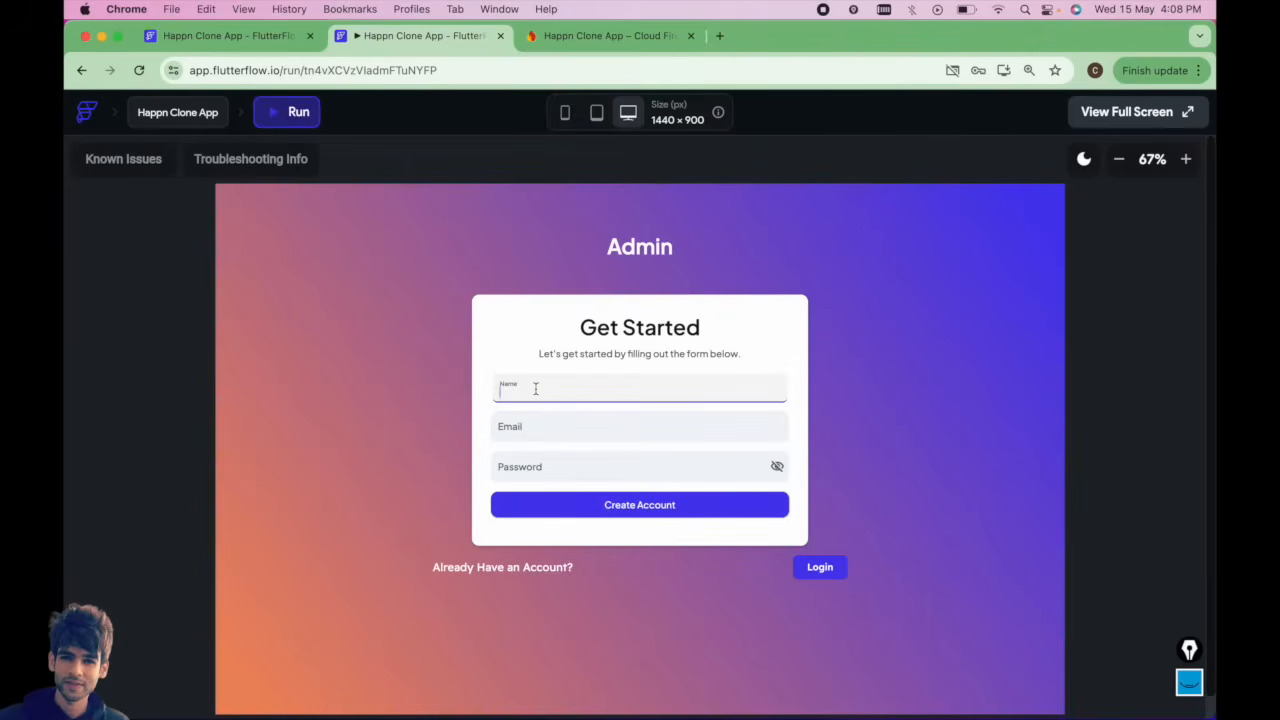
type("test22")
left_click(530, 423)
type("test22")
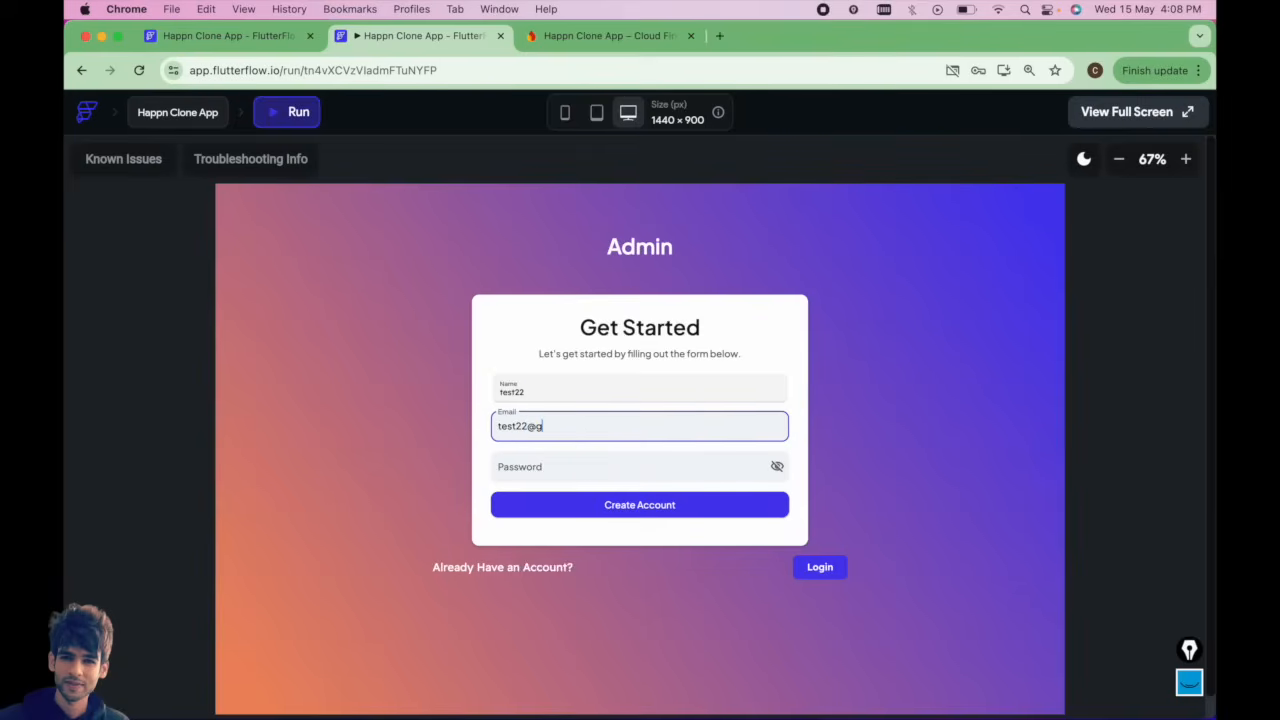
left_click(547, 477)
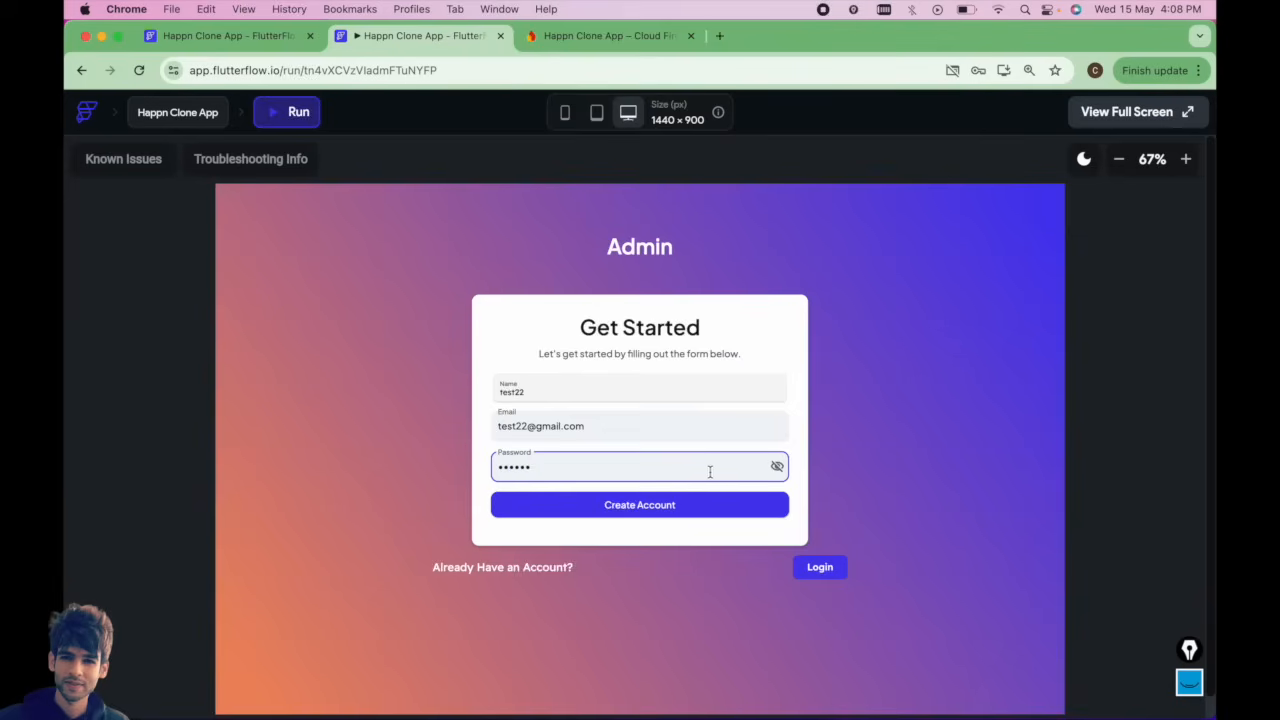
left_click(777, 466)
left_click(646, 510)
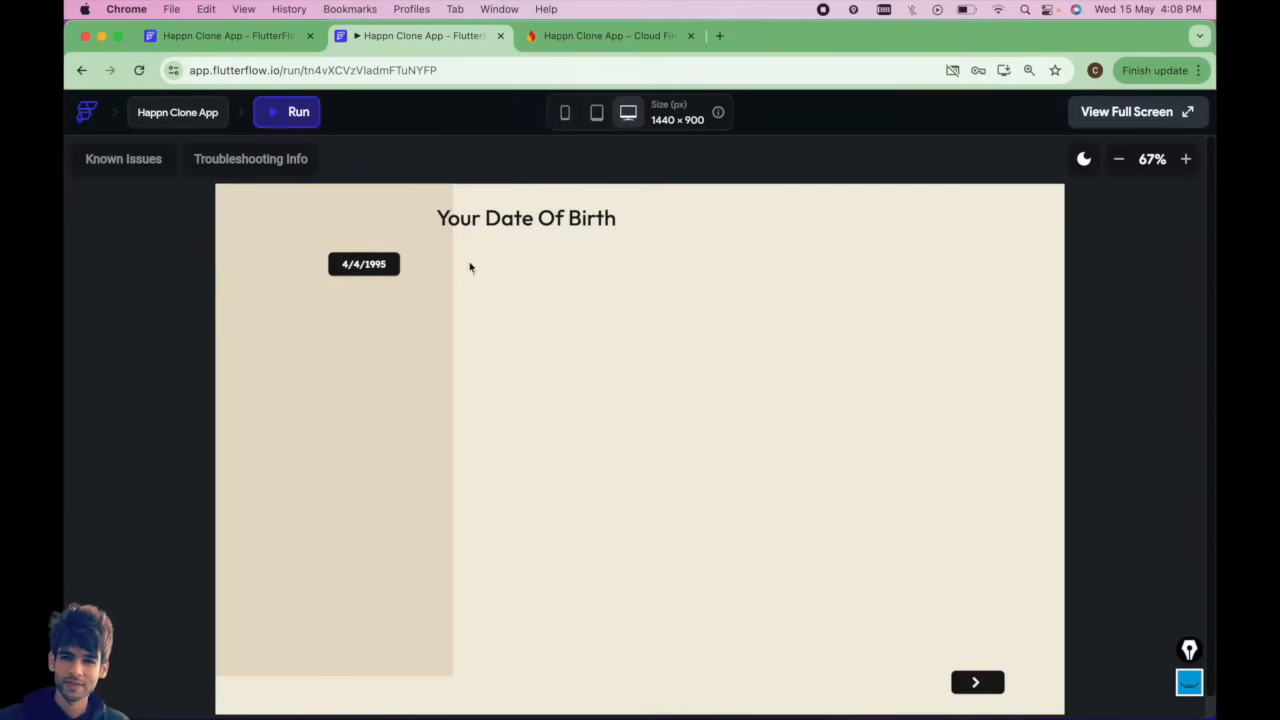
Switch the preview to mobile size and check the users collection in Firestore for the new account.
left_click(566, 113)
left_click(575, 259)
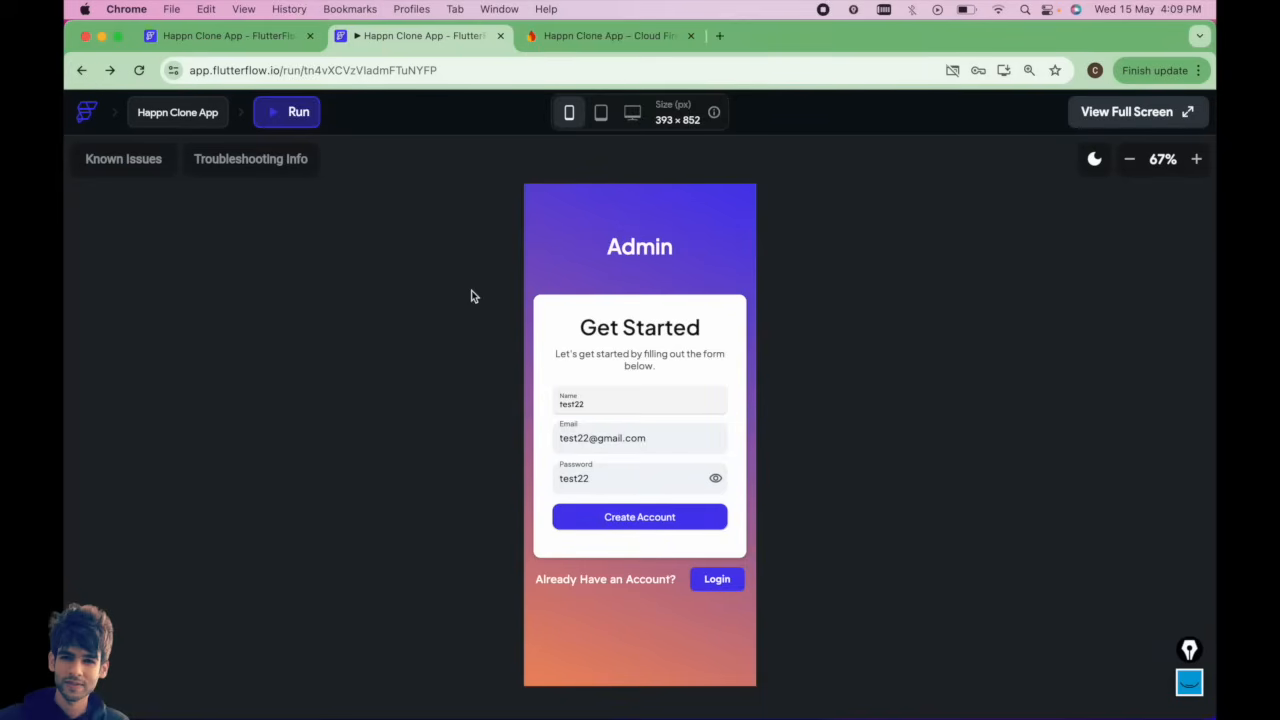
key("ctrl+Tab")
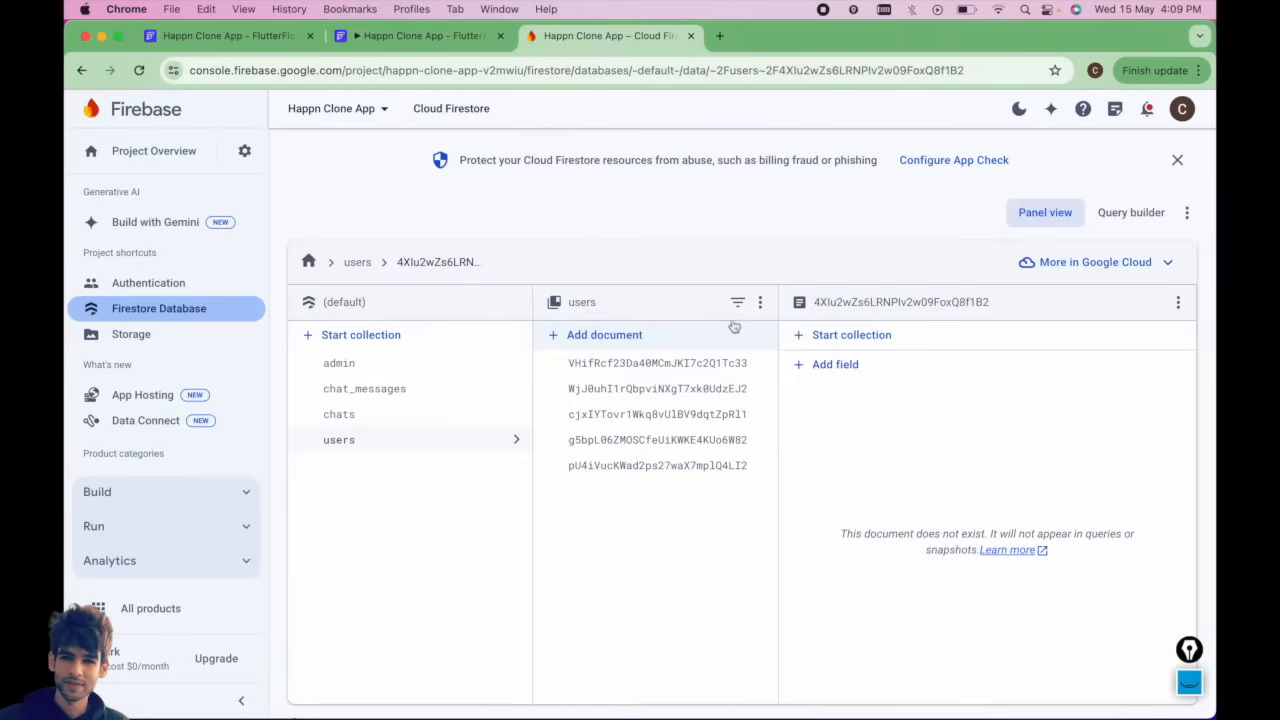
key("ctrl+shift+Tab")
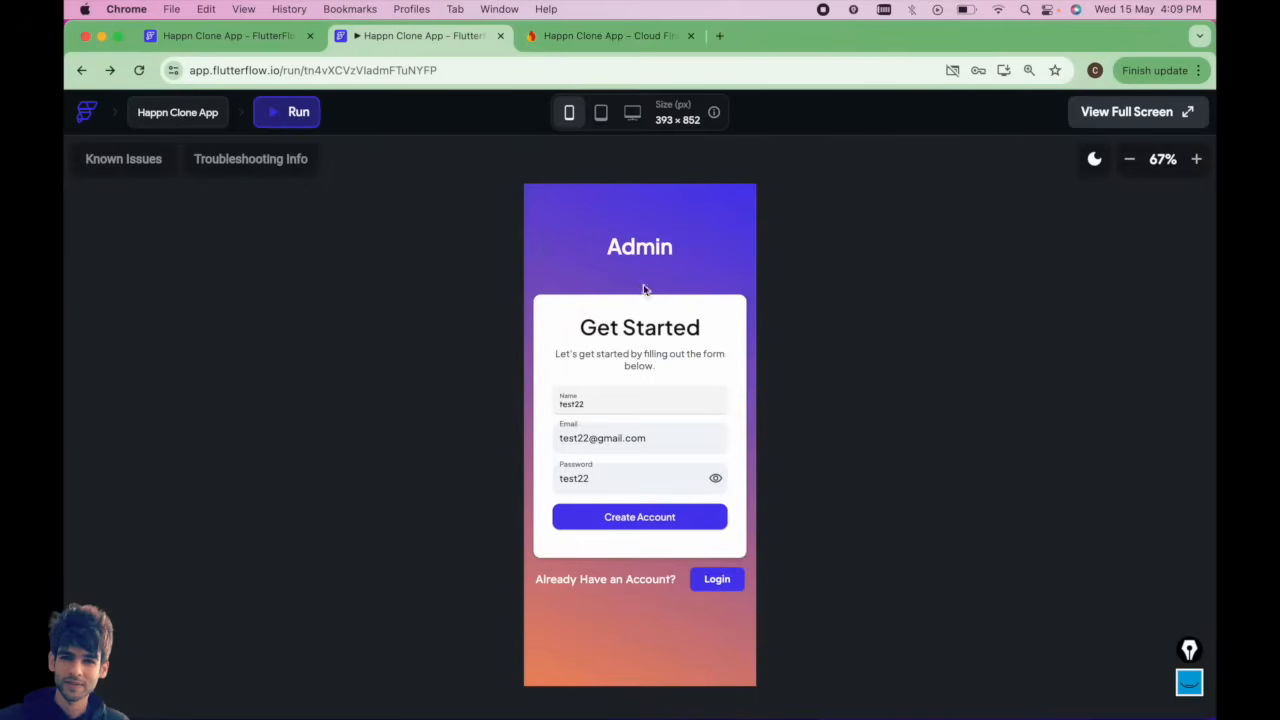
Inspect the HomeScreen image's path variable settings in the FlutterFlow editor.
left_click(230, 38)
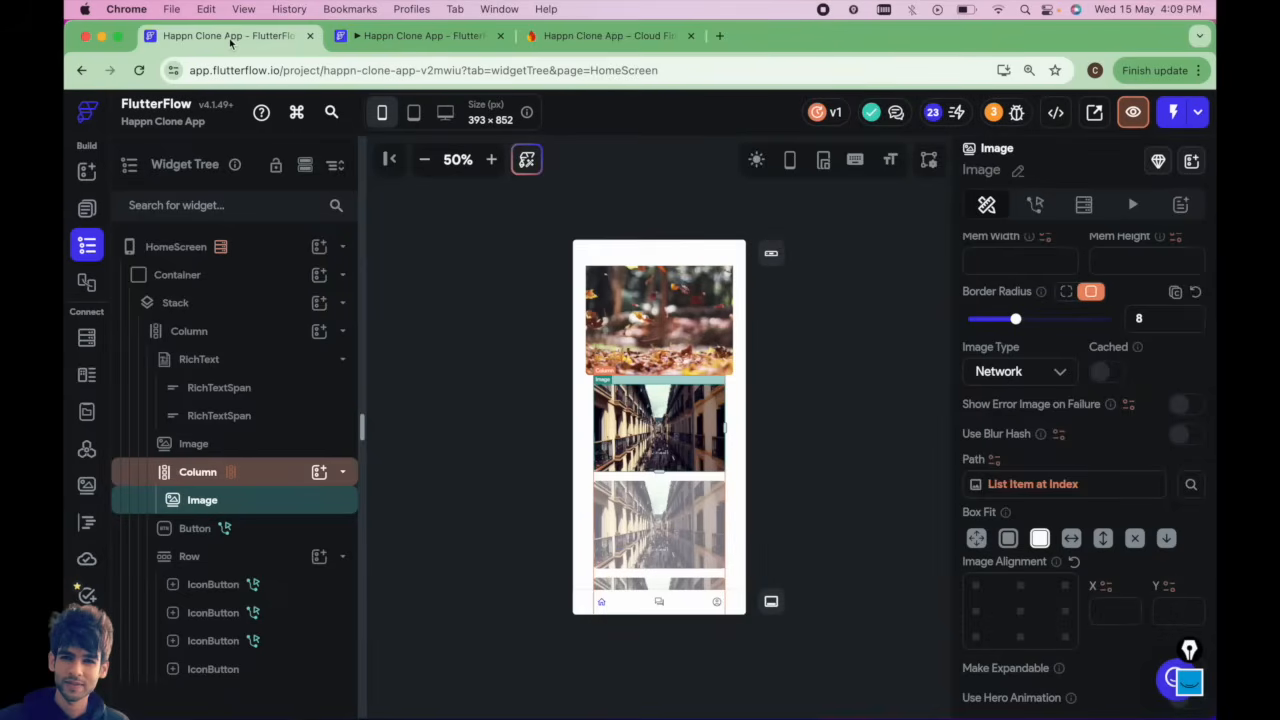
scroll(701, 433, "up", 3)
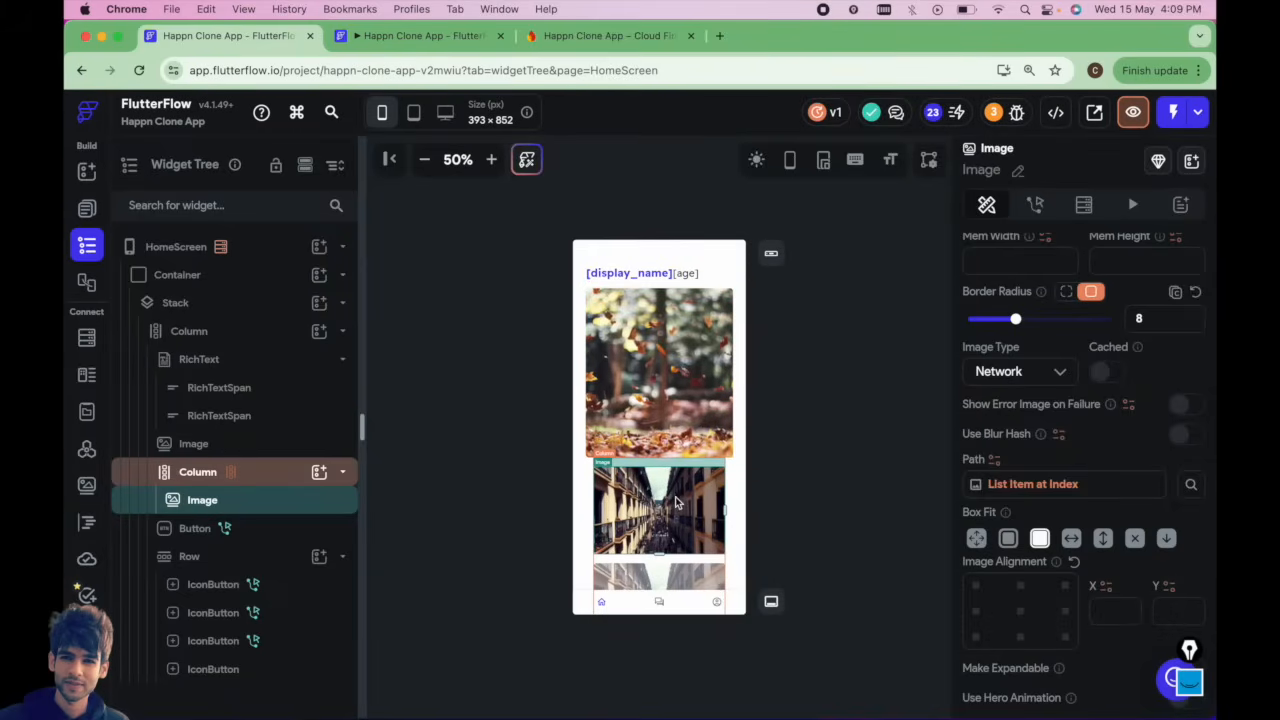
scroll(650, 380, "down", 5)
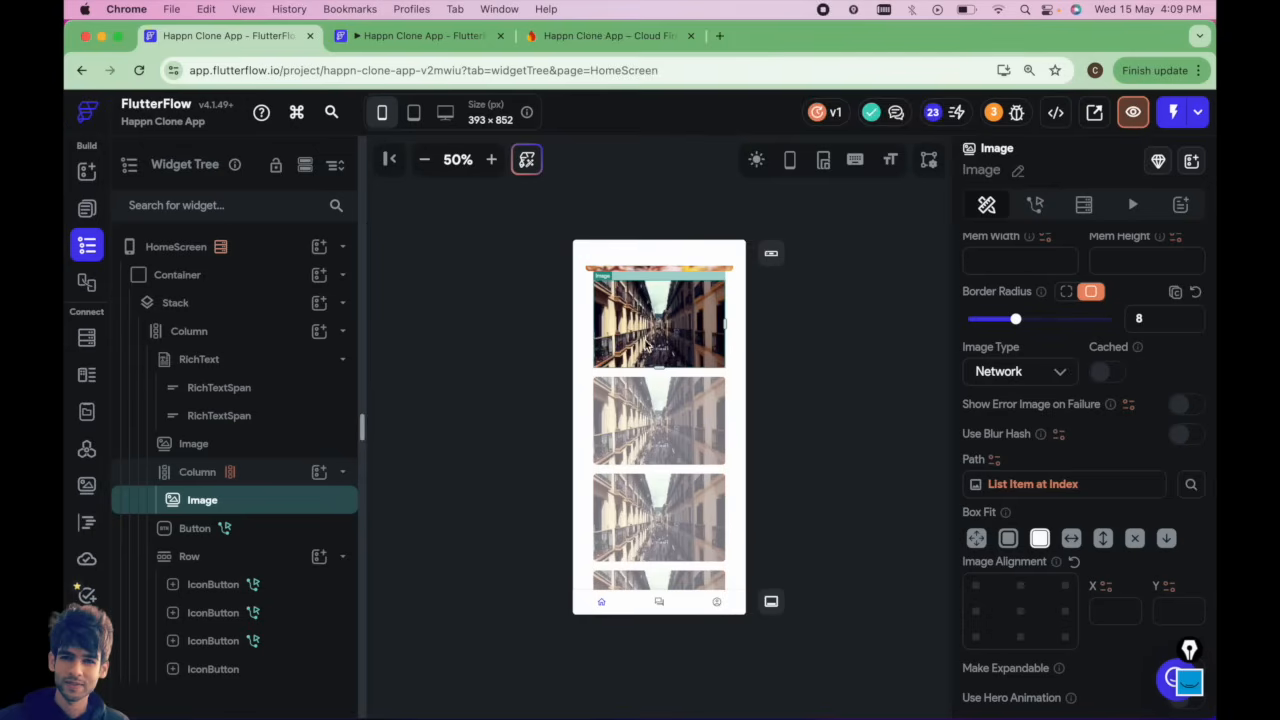
left_click(995, 459)
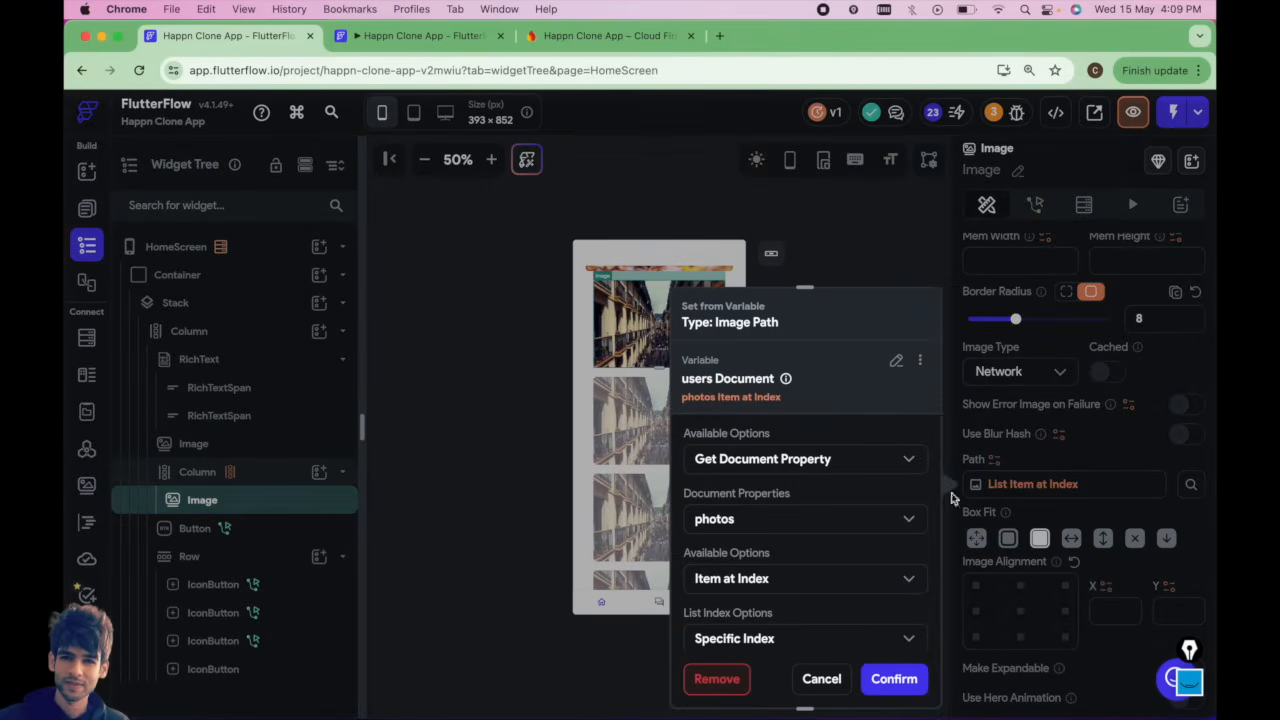
left_click(587, 339)
scroll(697, 377, "up", 2)
scroll(697, 377, "up", 2)
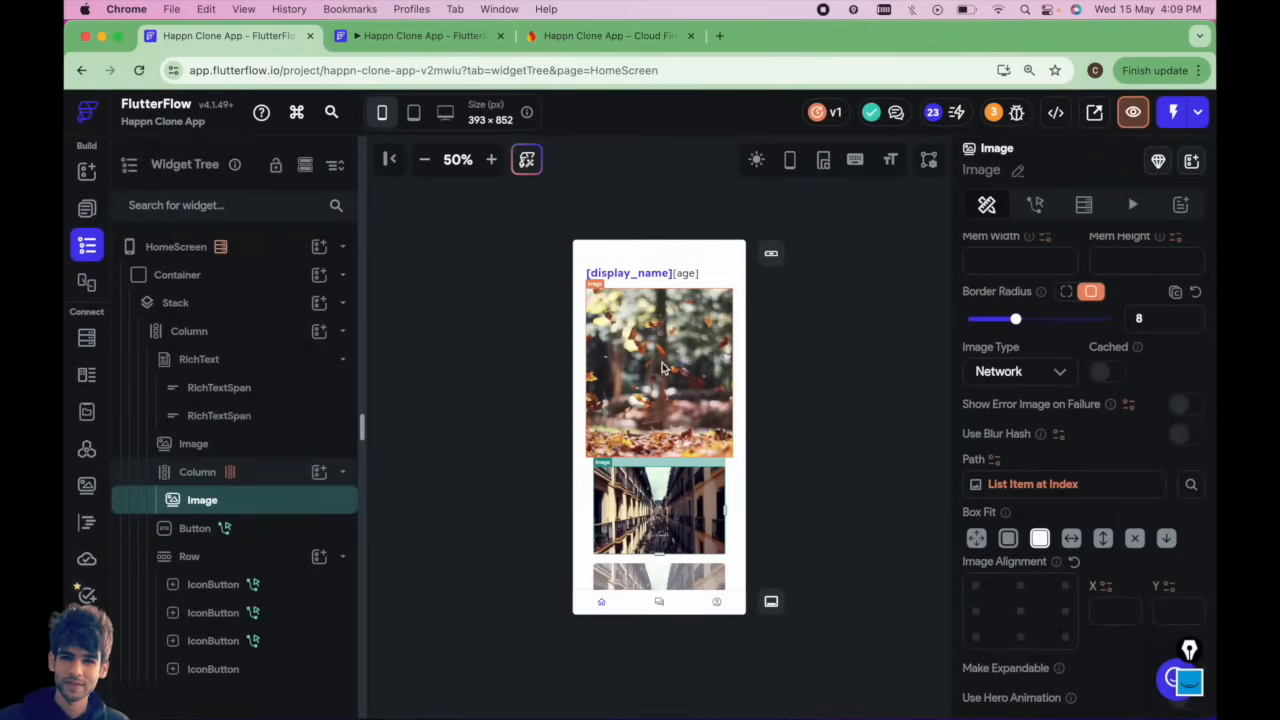
Set the HomeScreen photo image's path variable to the photos Item of the generated list.
scroll(660, 368, "down", 5)
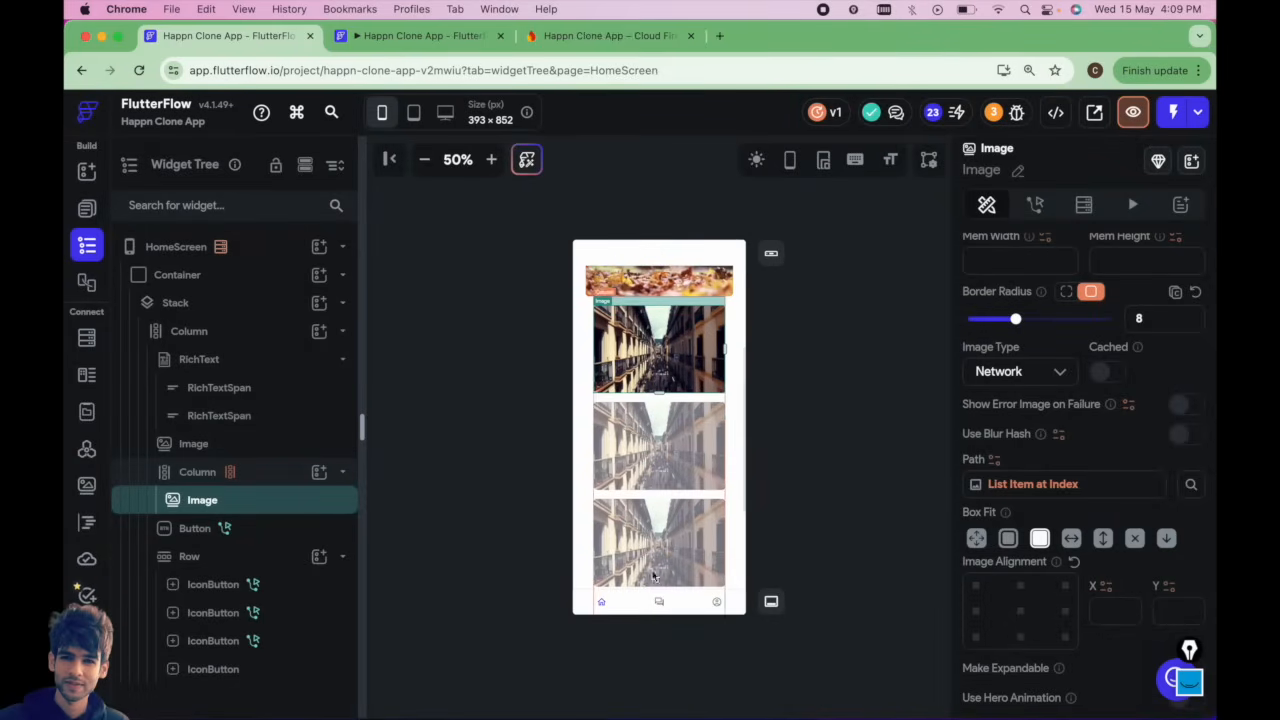
scroll(653, 575, "down", 5)
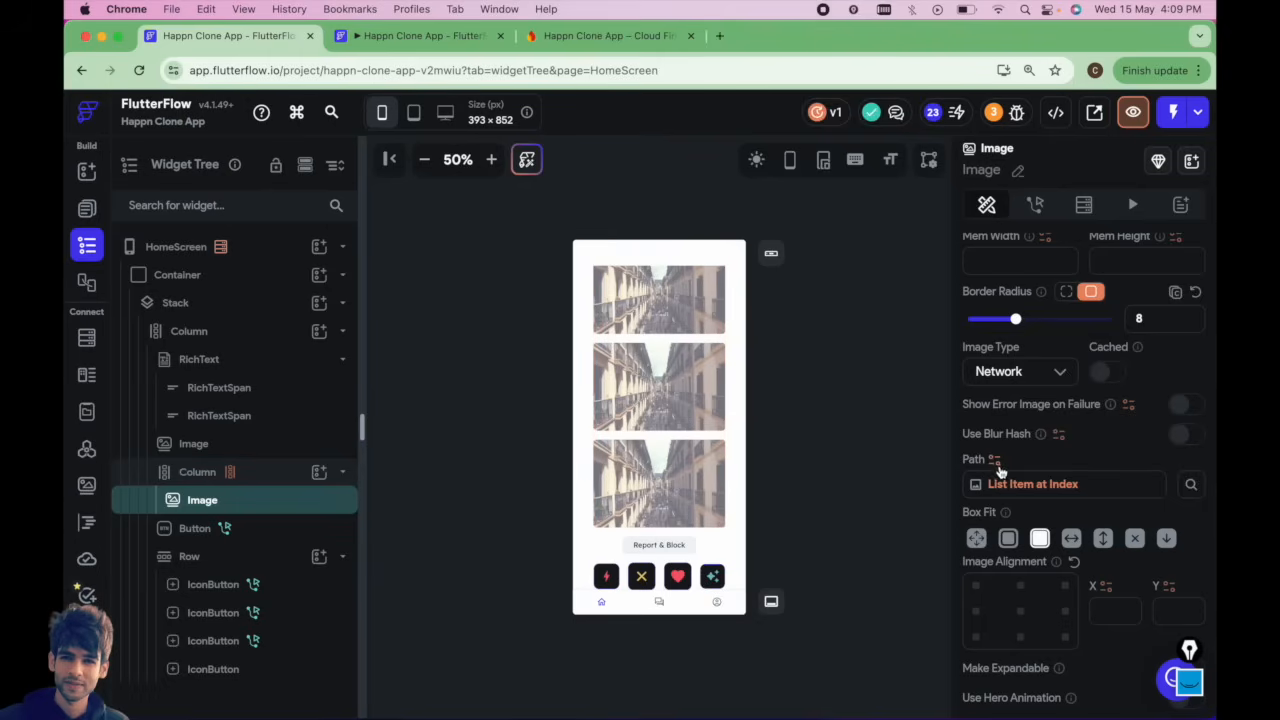
left_click(651, 343)
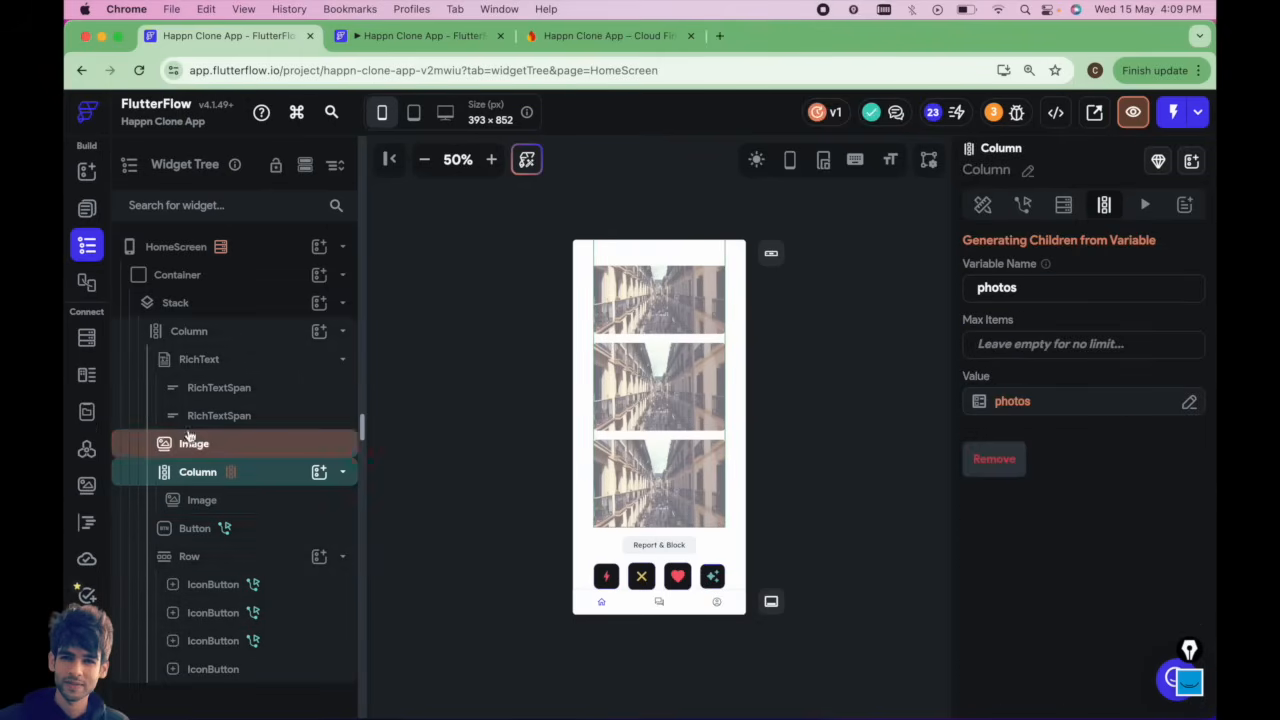
left_click(215, 502)
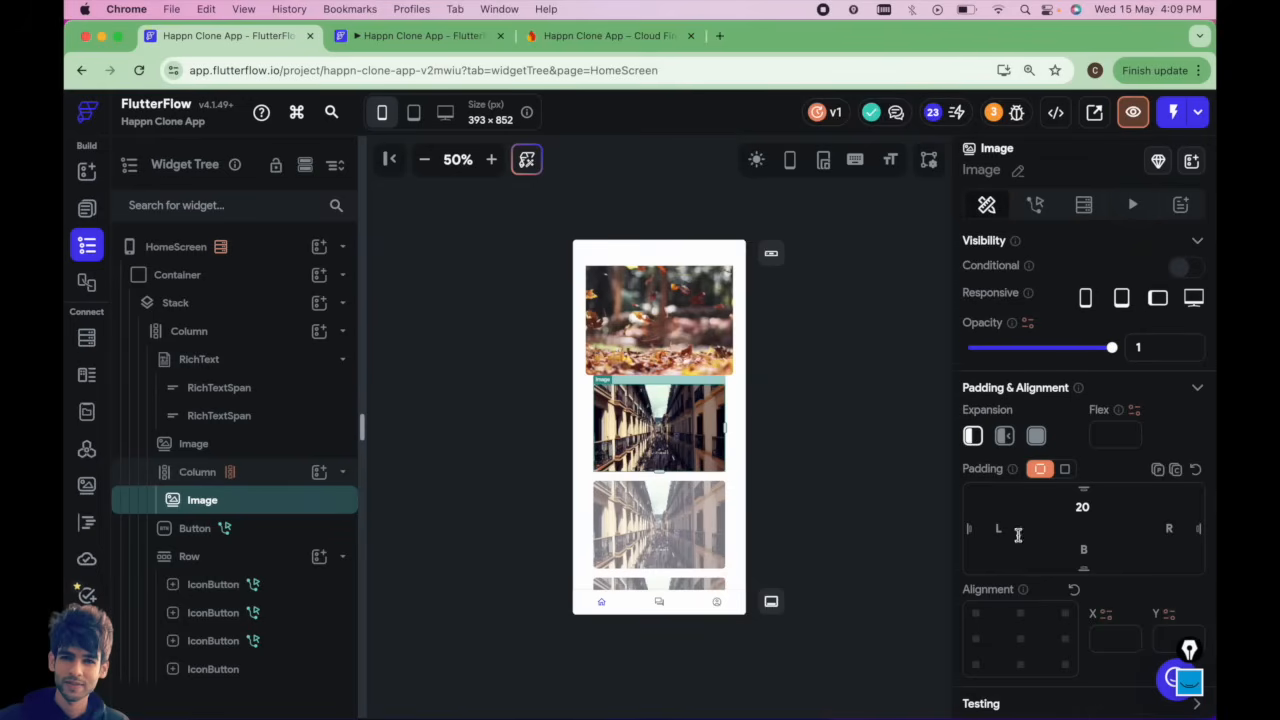
scroll(1018, 535, "down", 10)
left_click(995, 440)
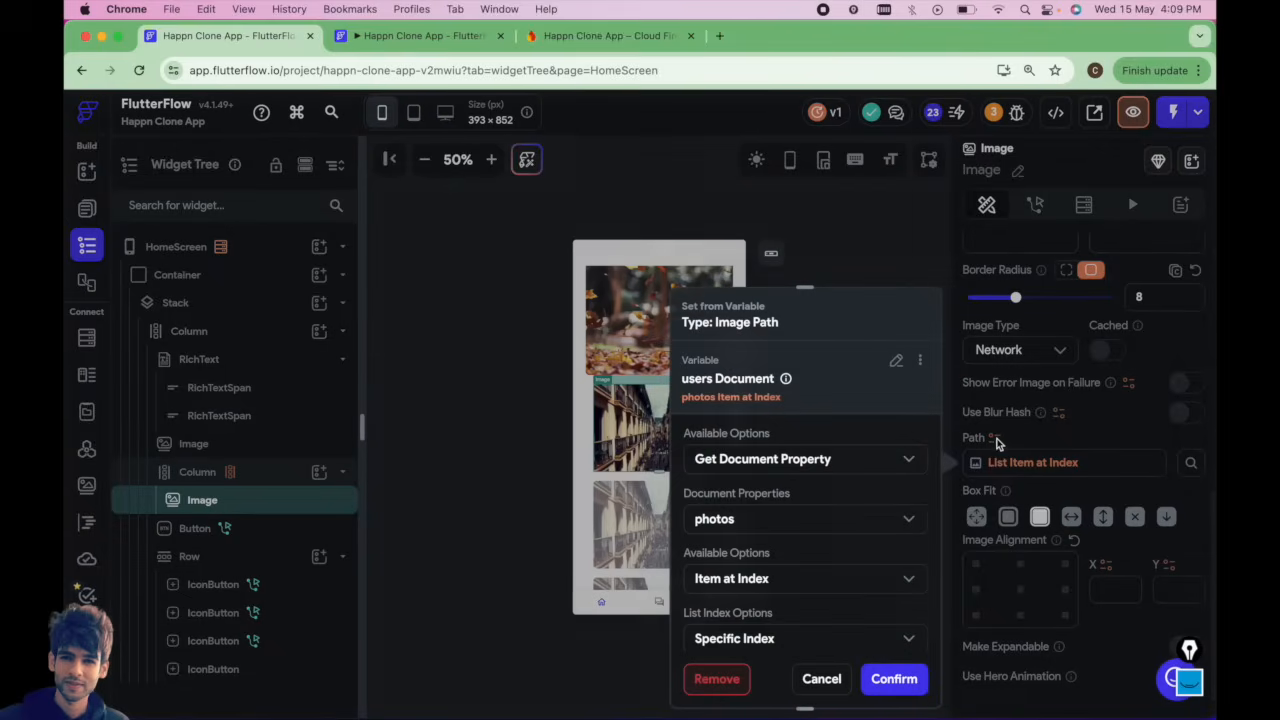
left_click(896, 360)
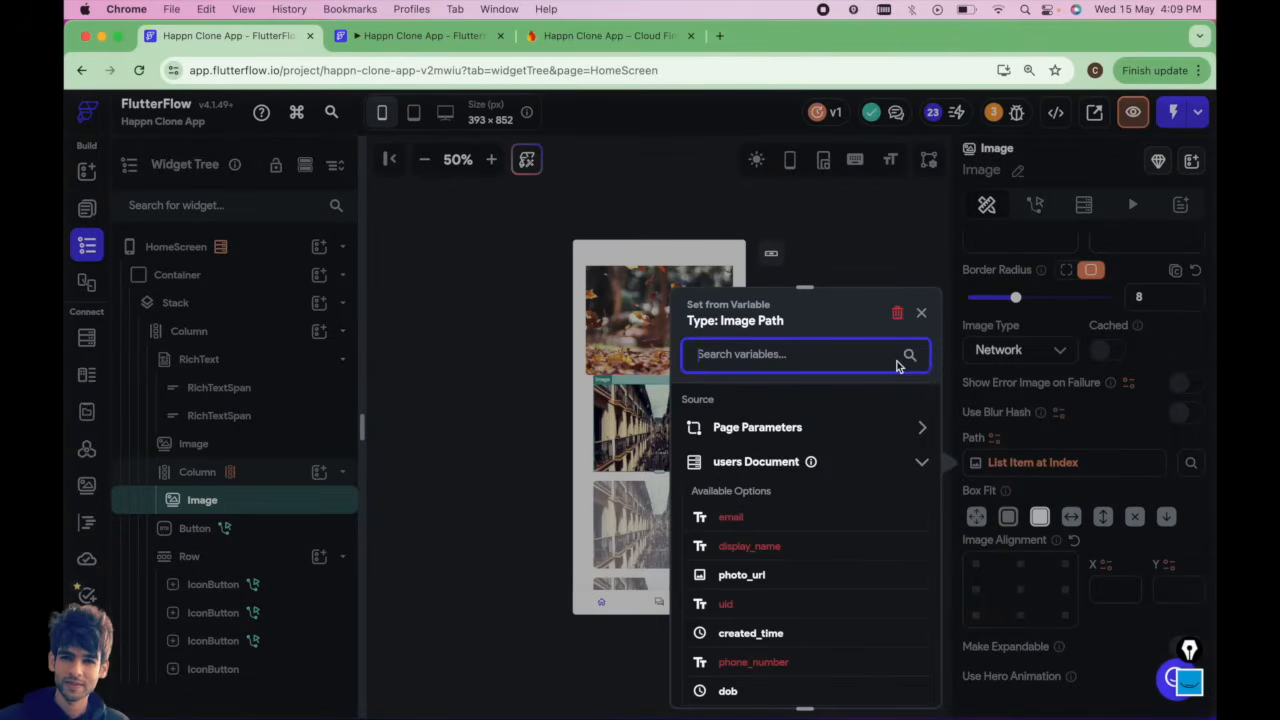
left_click(921, 461)
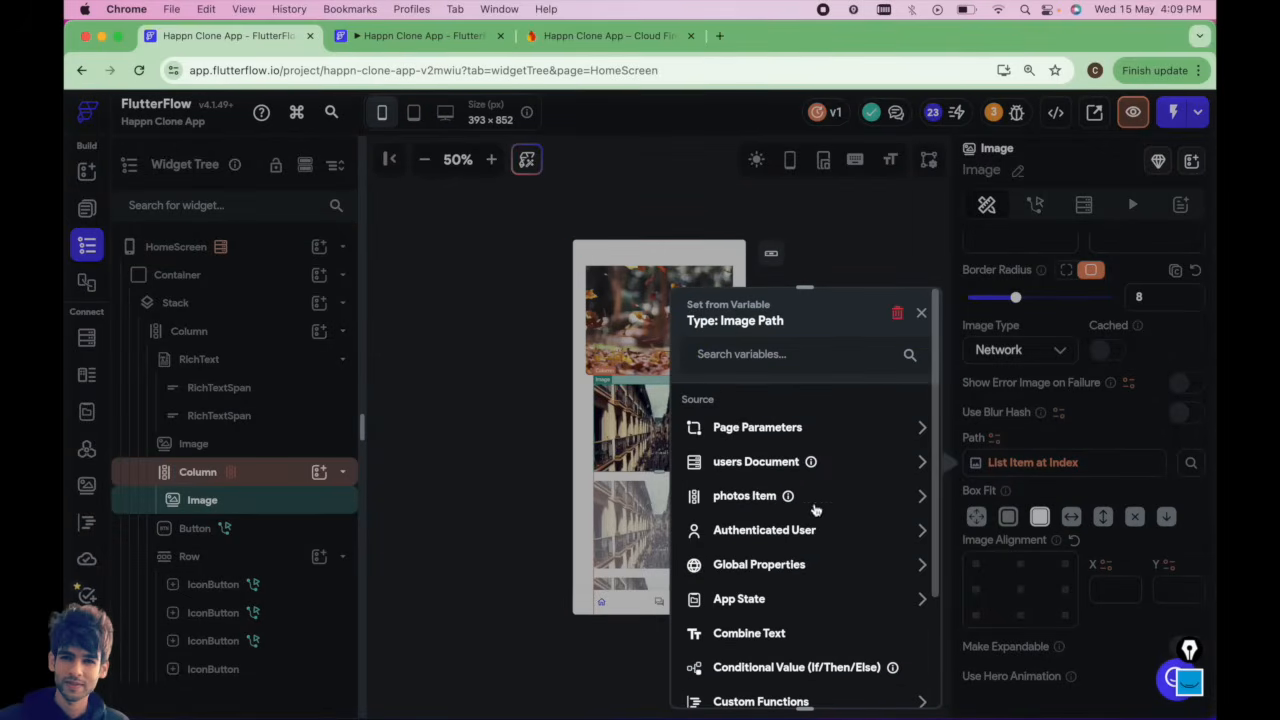
left_click(758, 497)
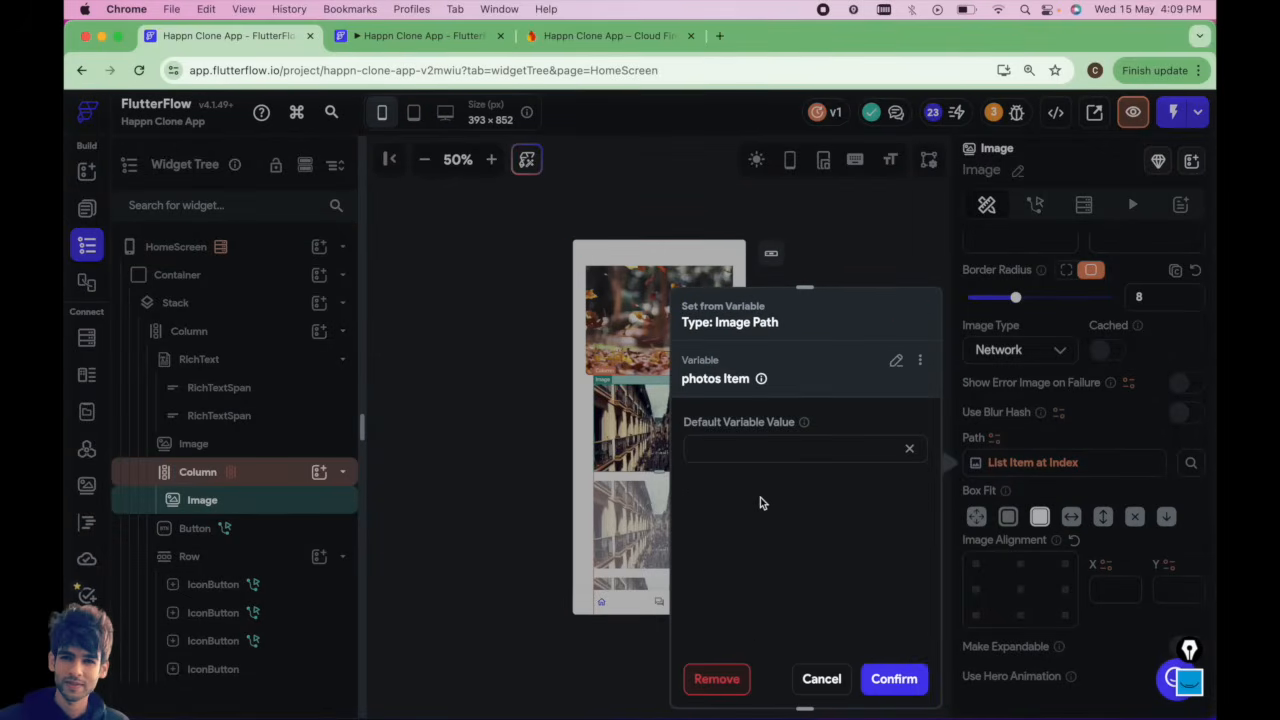
left_click(894, 679)
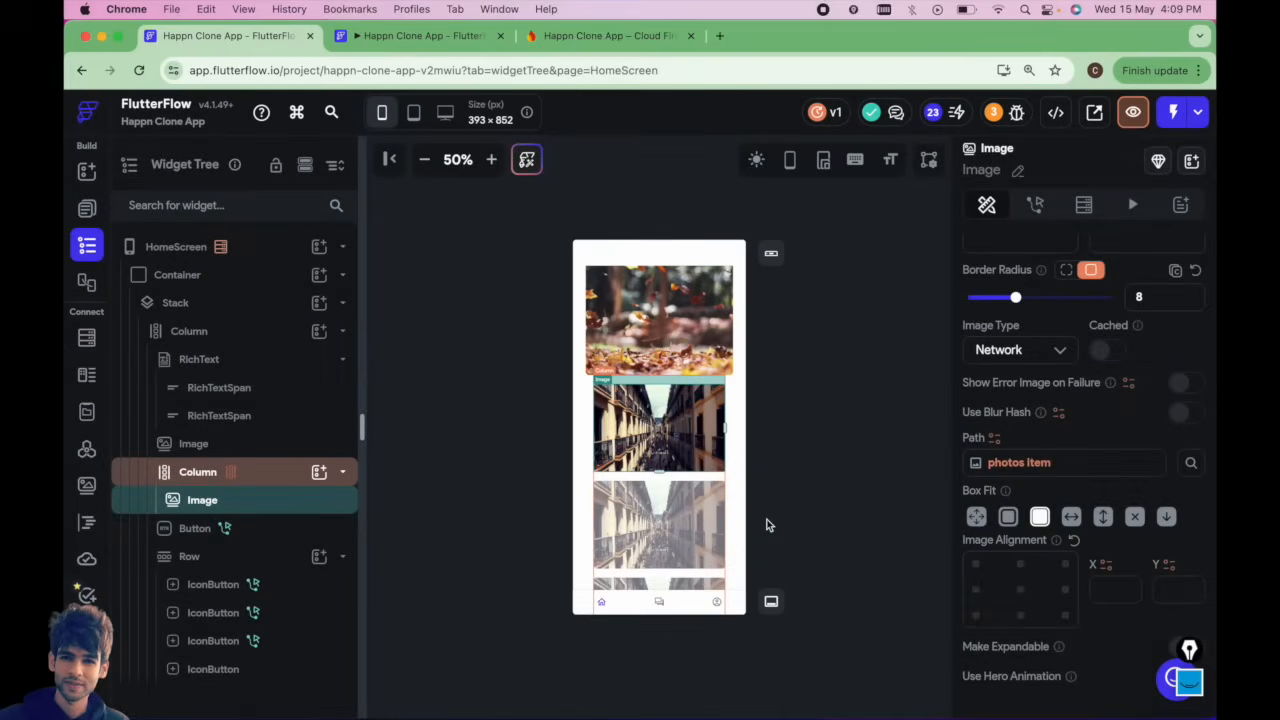
Inspect the Column's dynamic children variable and the image's path settings.
left_click(206, 472)
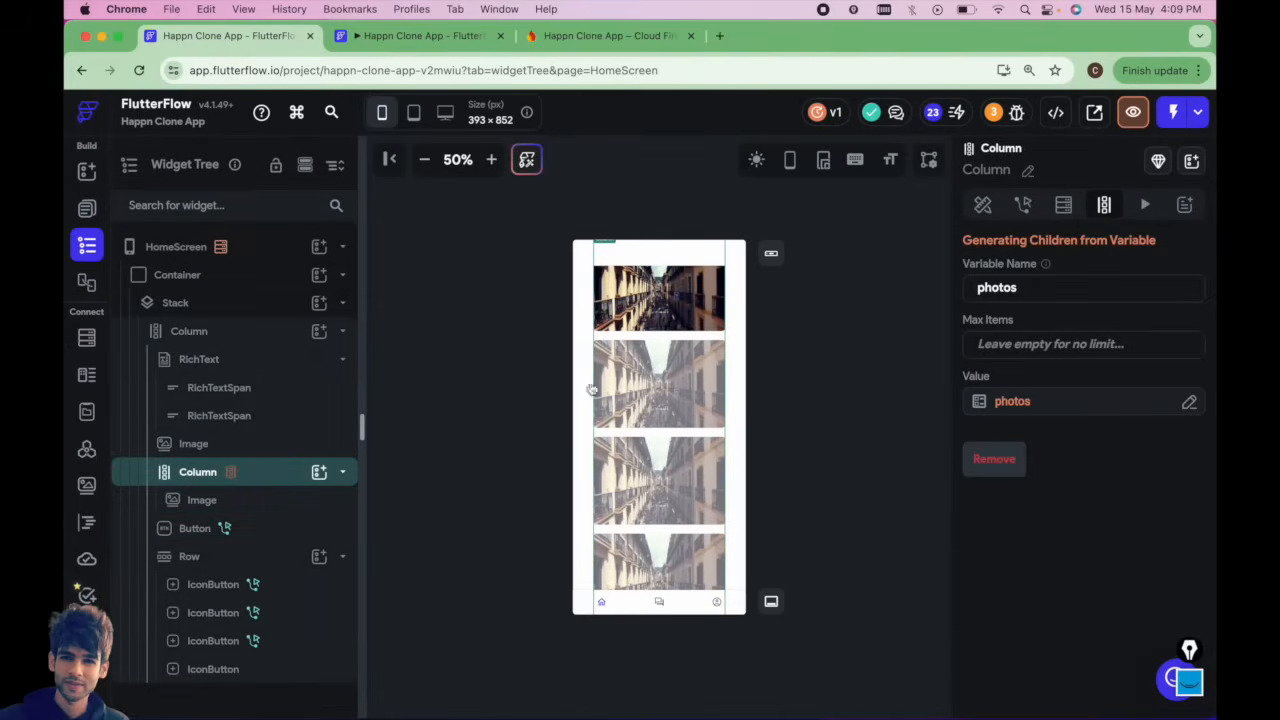
left_click(984, 210)
left_click(1105, 207)
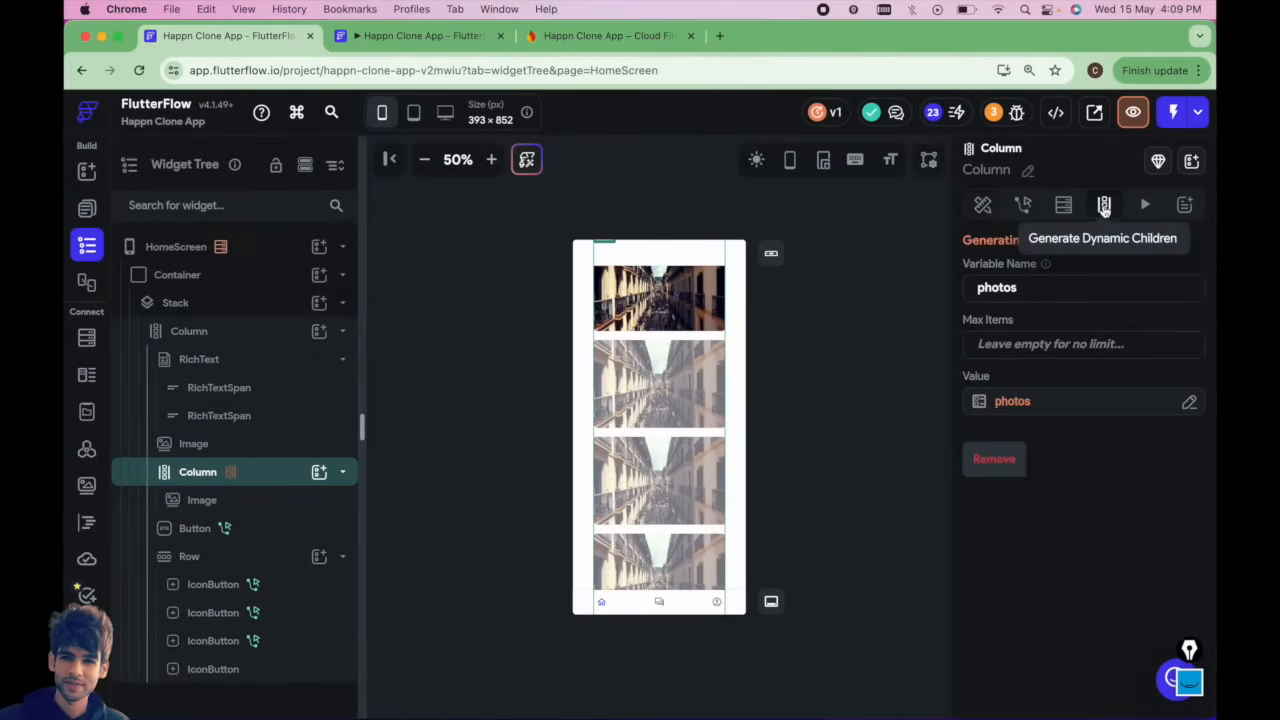
left_click(1012, 402)
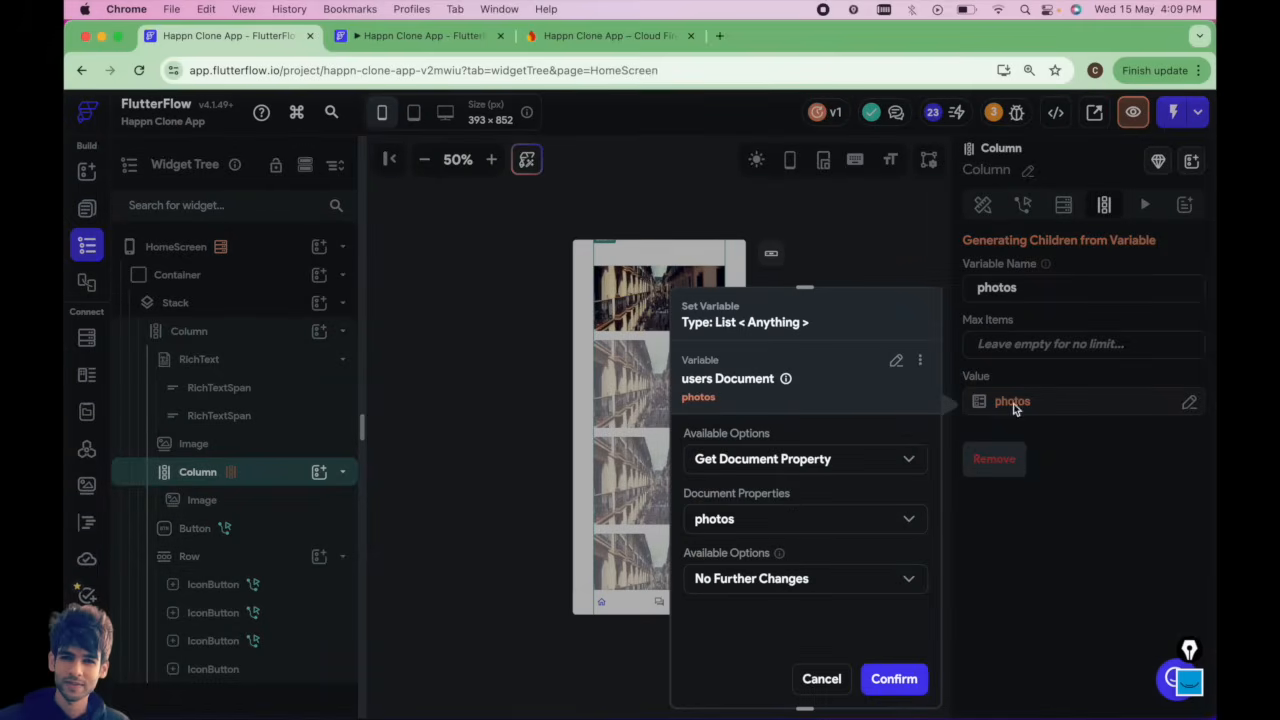
left_click(894, 679)
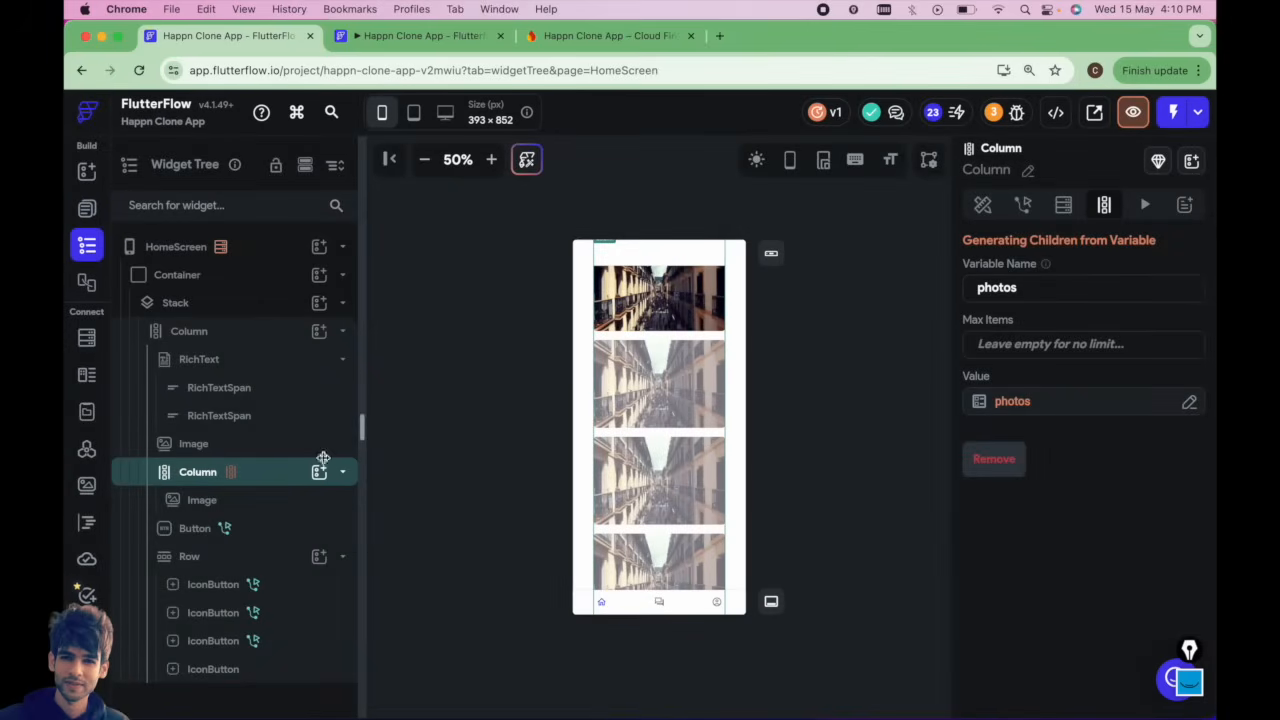
left_click(263, 500)
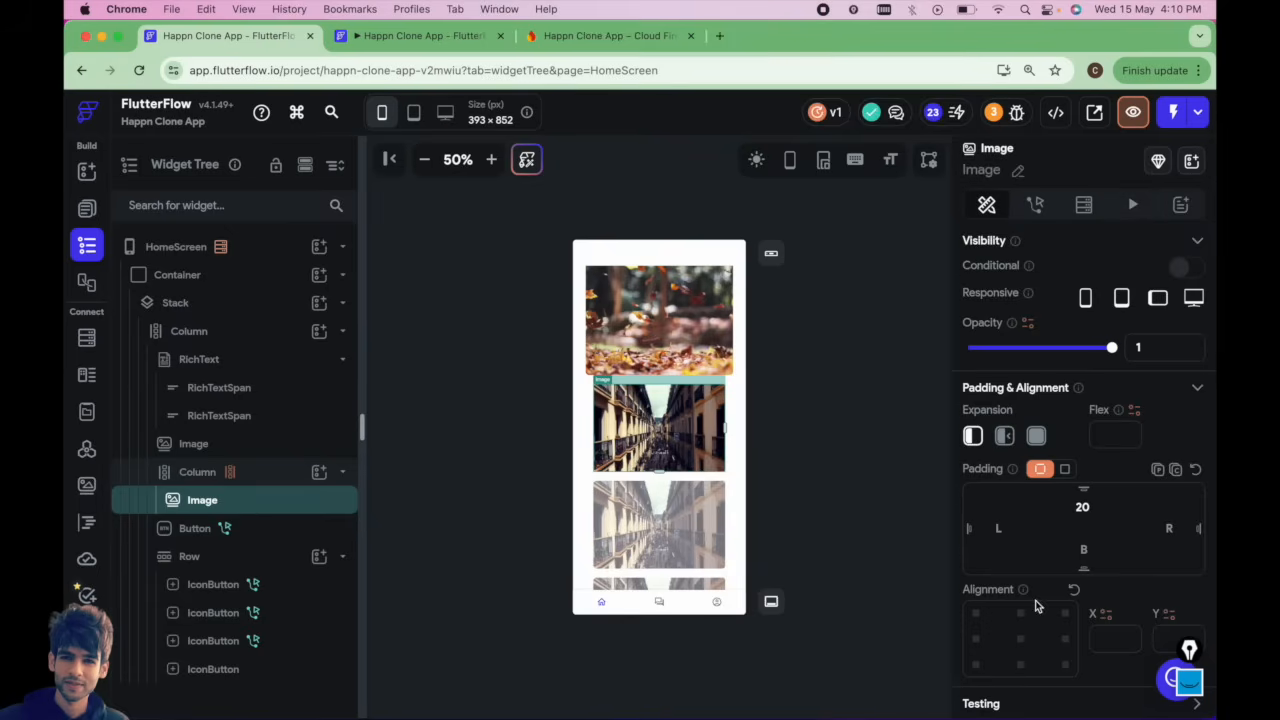
scroll(1035, 600, "down", 5)
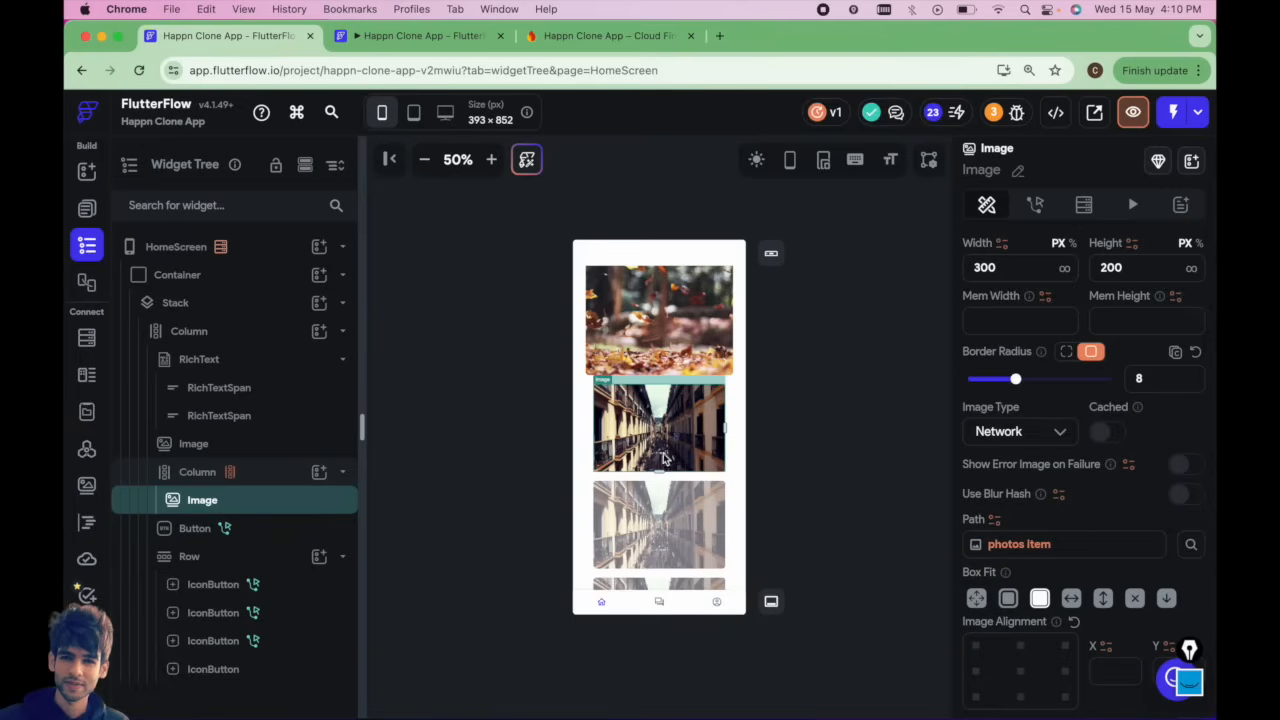
Browse the users documents in Firestore and open the test22 user's document.
left_click(610, 36)
left_click(715, 390)
scroll(889, 552, "down", 3)
scroll(889, 552, "up", 2)
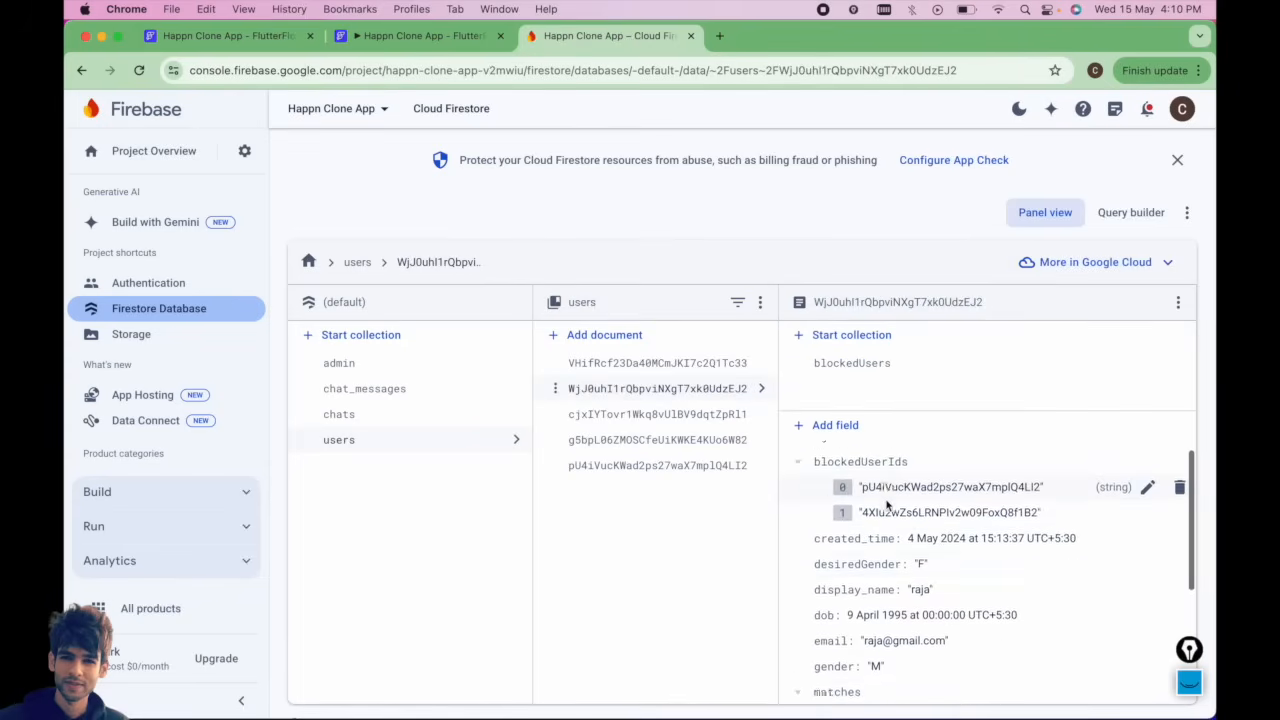
scroll(889, 552, "down", 3)
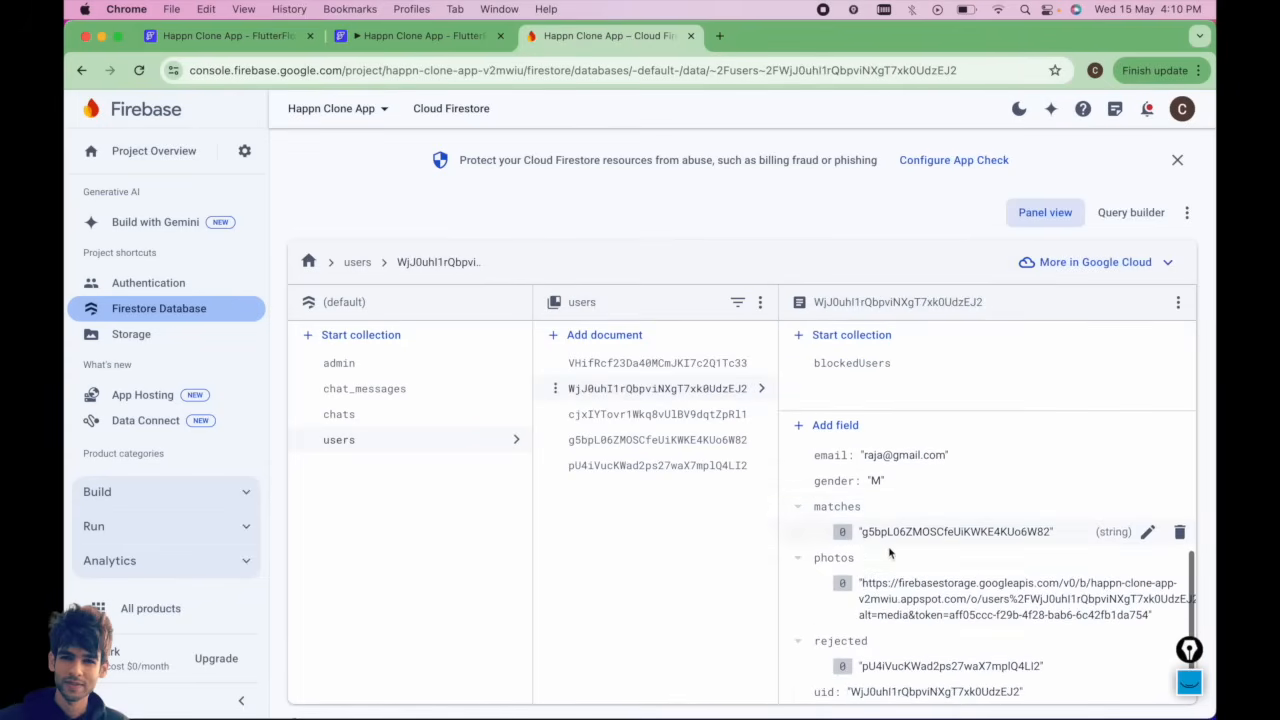
left_click(660, 416)
Delete the test22 user's document from the users collection in Firestore.
left_click(291, 40)
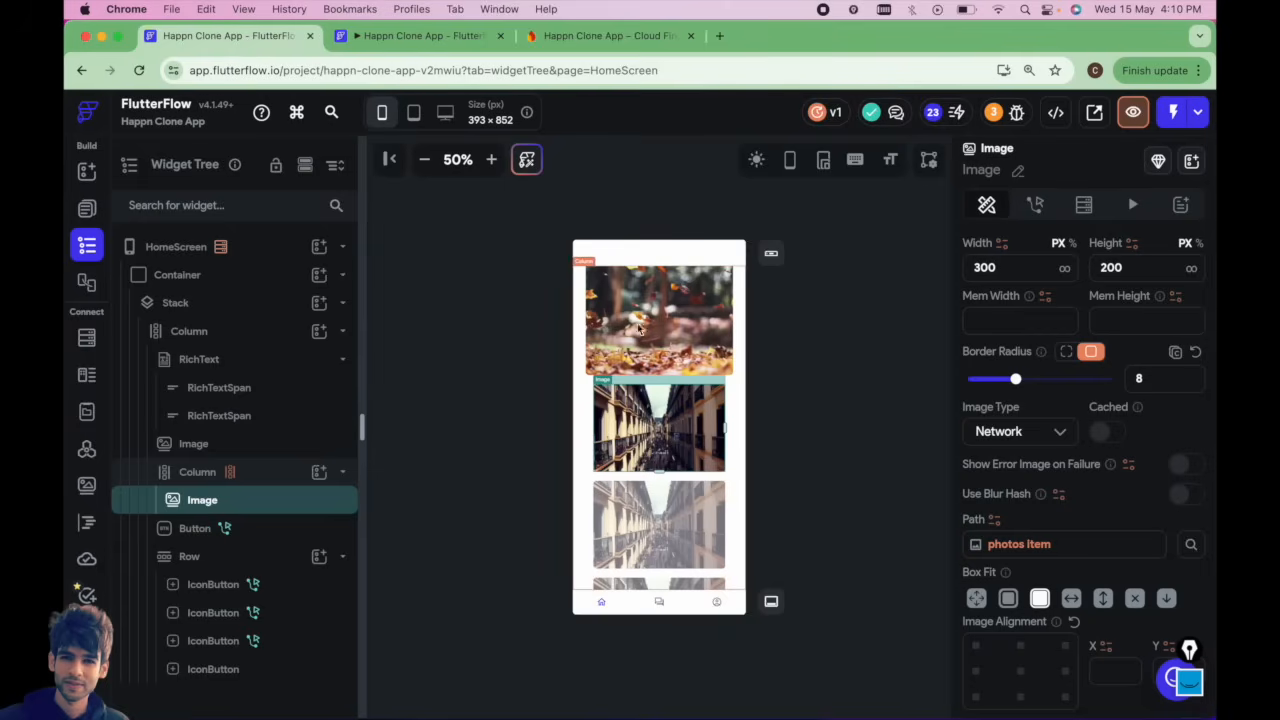
left_click(630, 37)
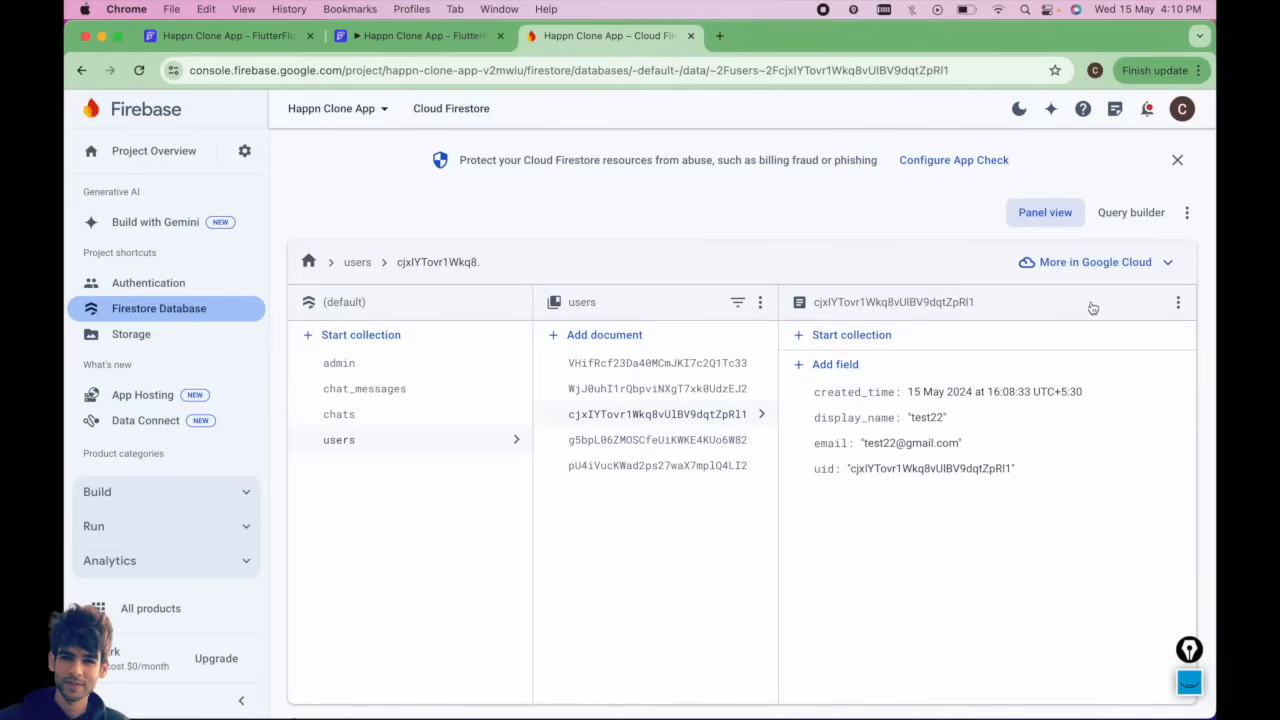
left_click(1182, 301)
left_click(1097, 312)
left_click(822, 491)
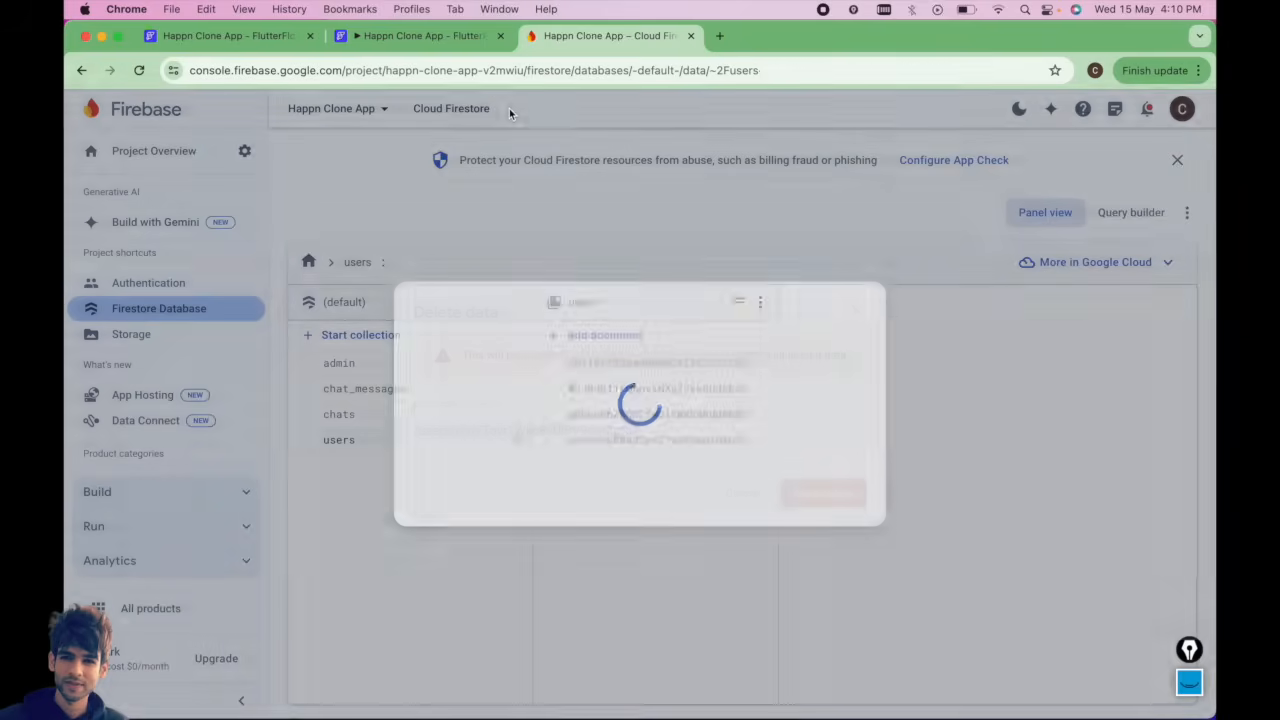
Open the DateOfBirthScreen page and wrap its Stack in a Container.
left_click(287, 40)
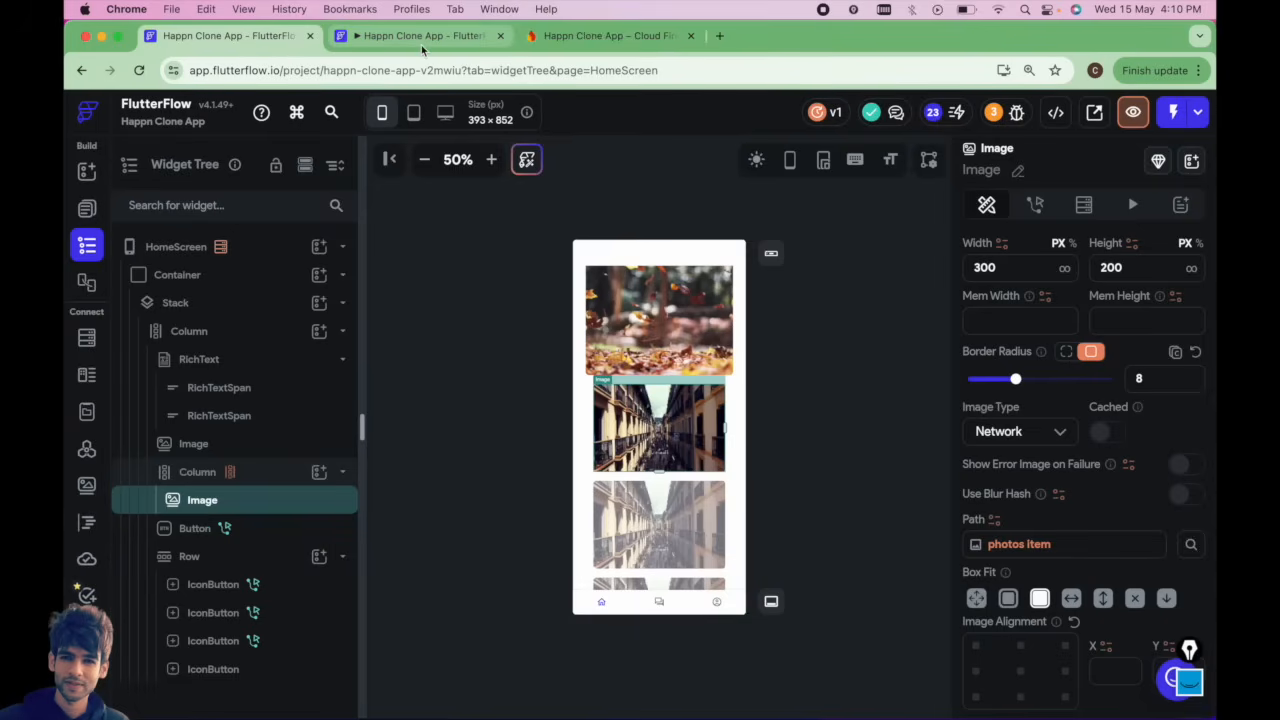
left_click(86, 216)
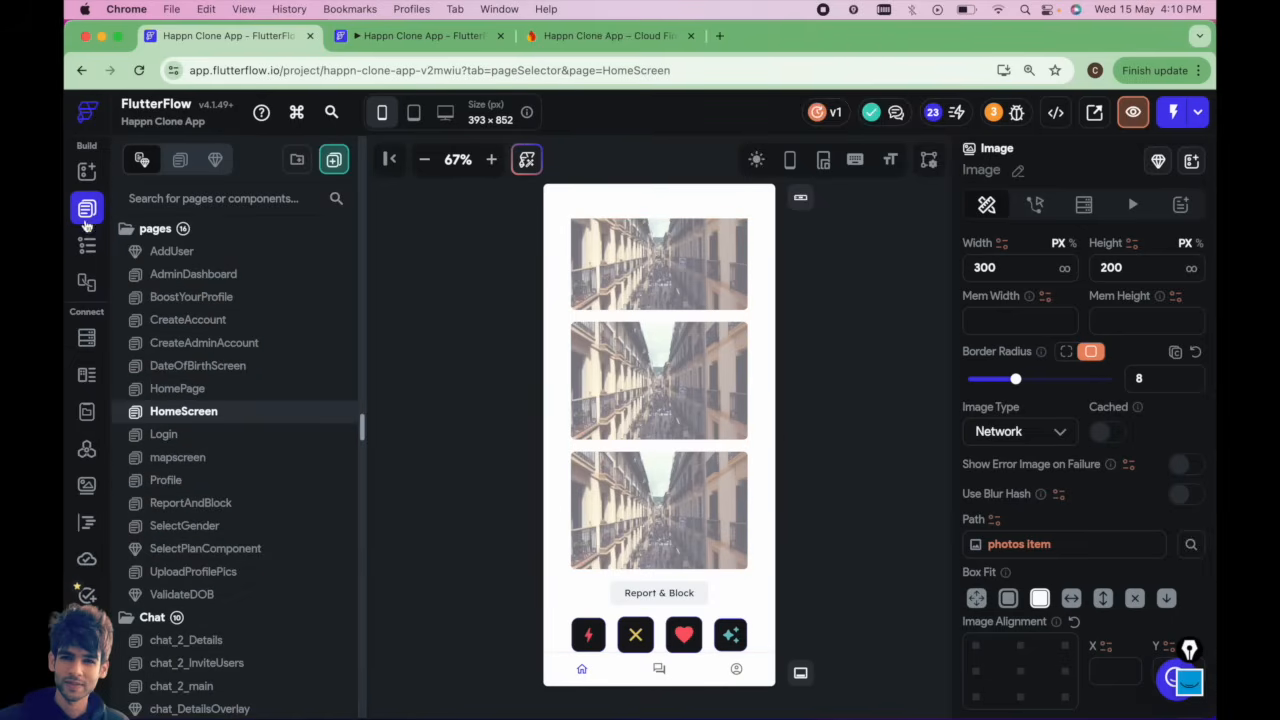
left_click(195, 366)
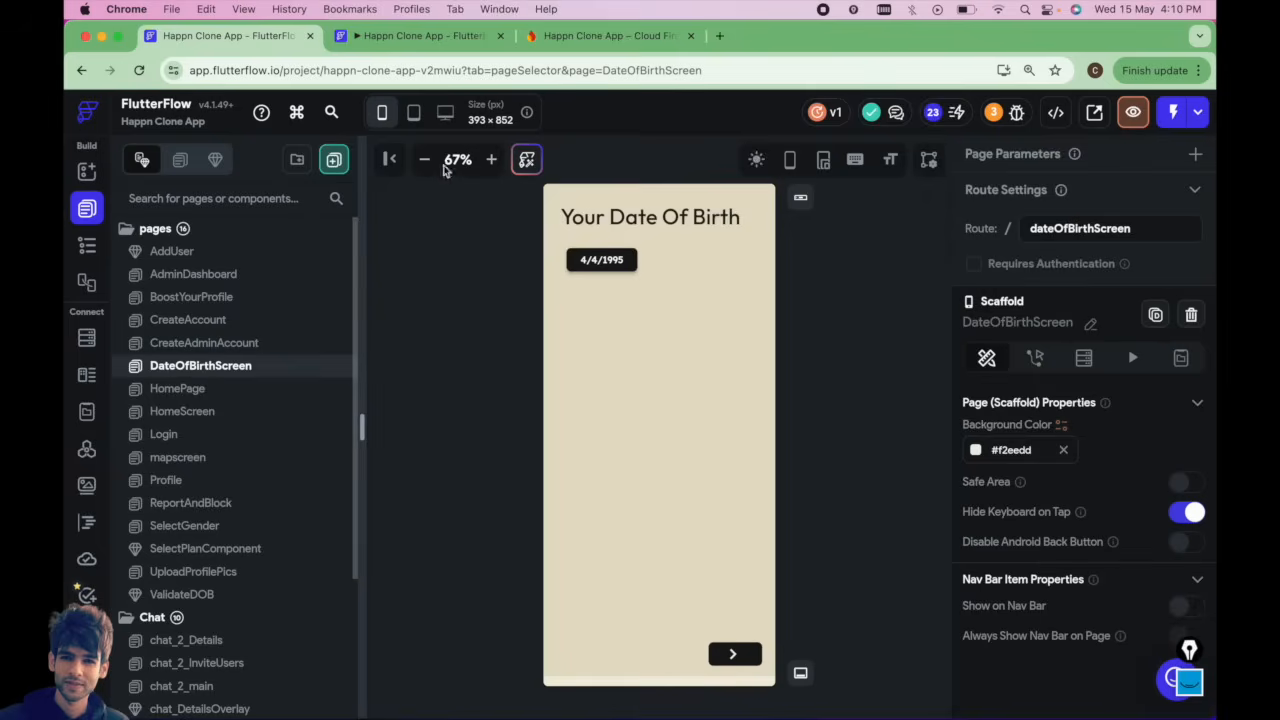
left_click(86, 247)
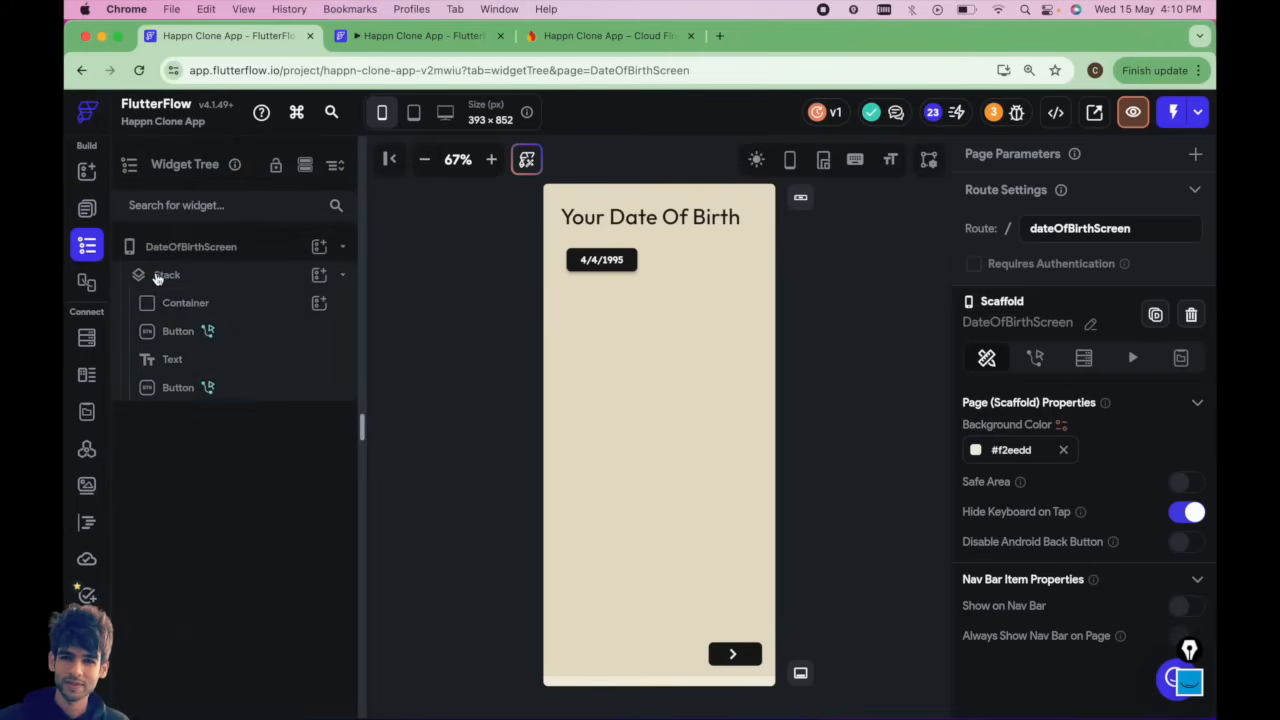
left_click(160, 276)
right_click(165, 276)
left_click(245, 394)
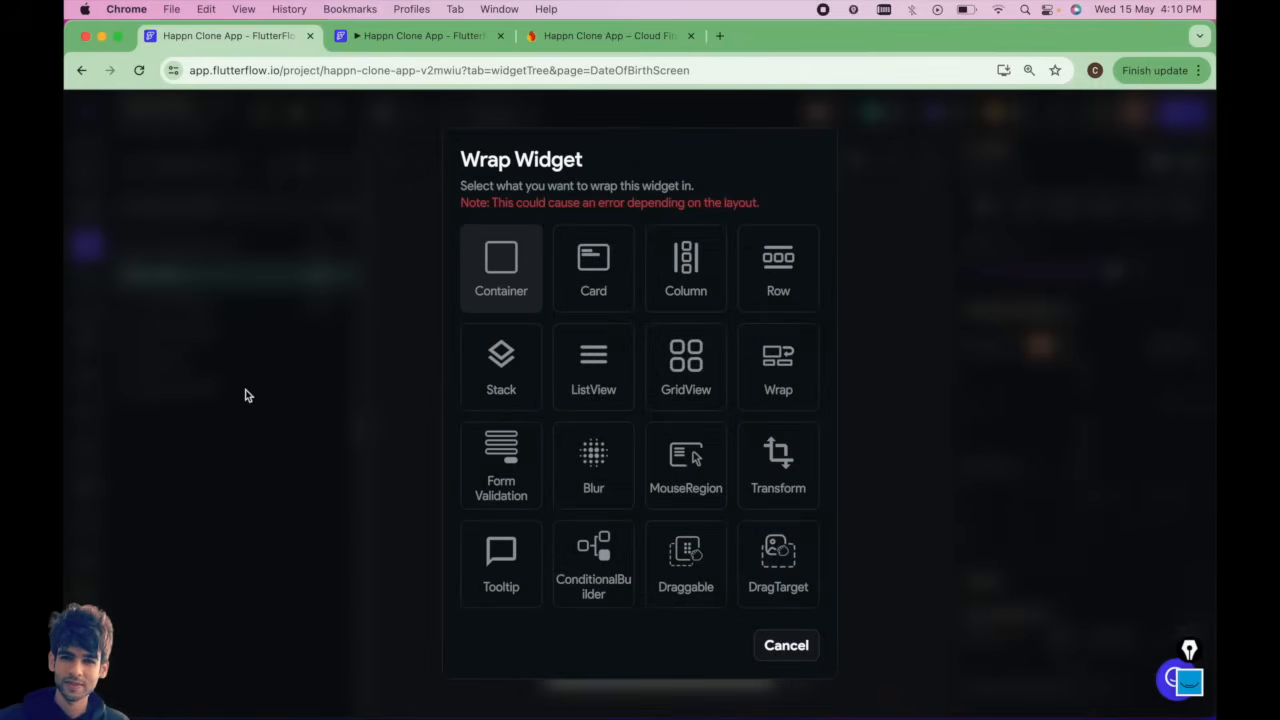
left_click(500, 265)
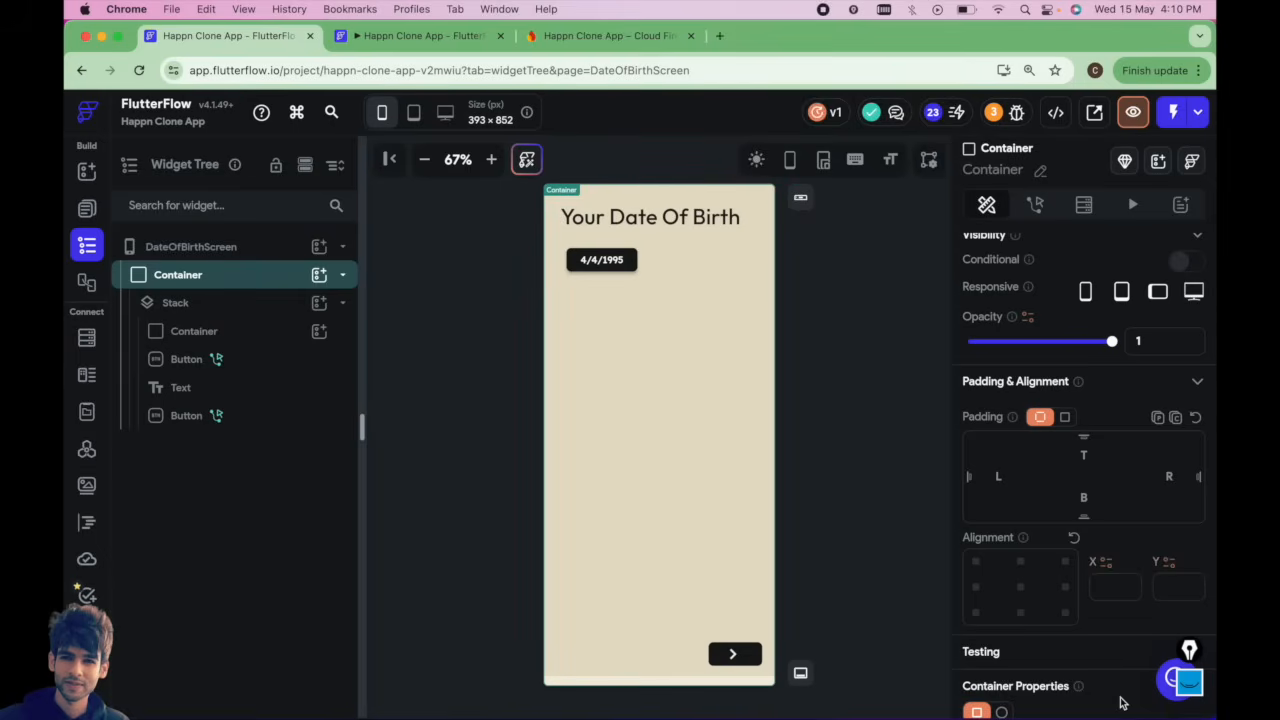
Set the wrapping container's width to 300 and centre its alignment.
scroll(1120, 700, "down", 5)
left_click(1008, 467)
type("300")
scroll(1033, 412, "up", 4)
left_click(1021, 318)
Preview the DateOfBirthScreen at desktop, tablet and mobile sizes.
left_click(445, 112)
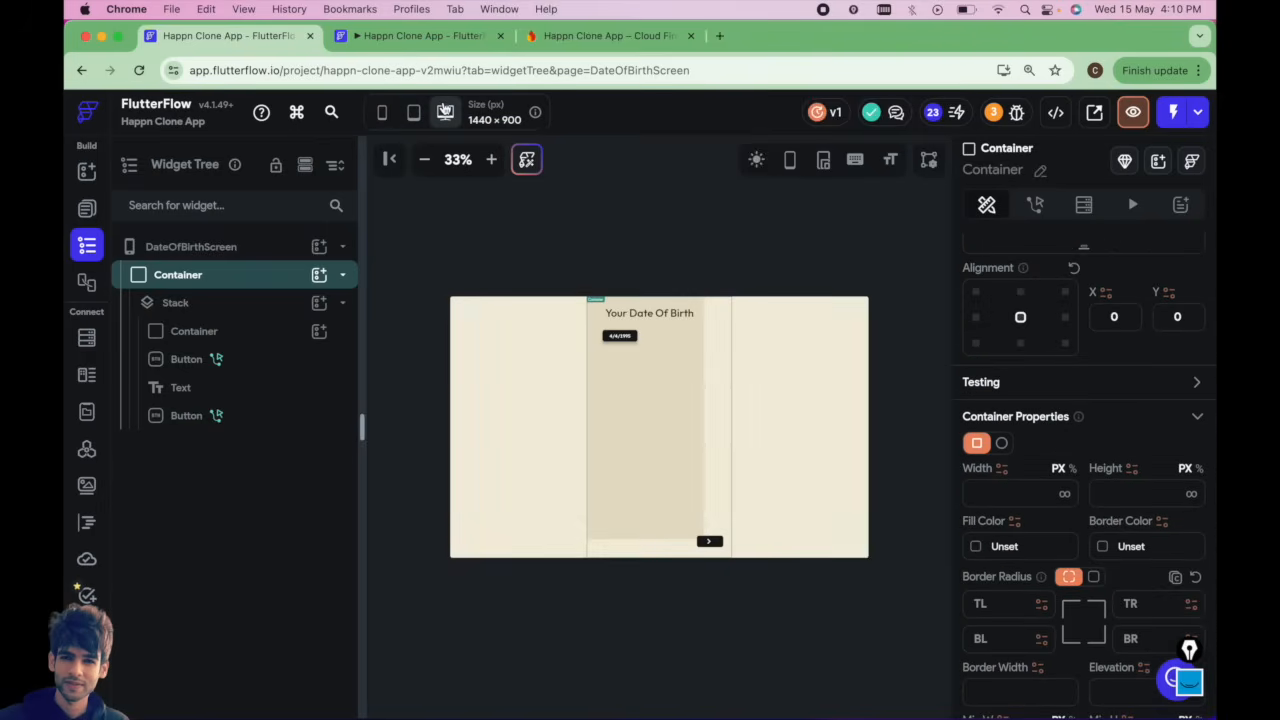
left_click(414, 113)
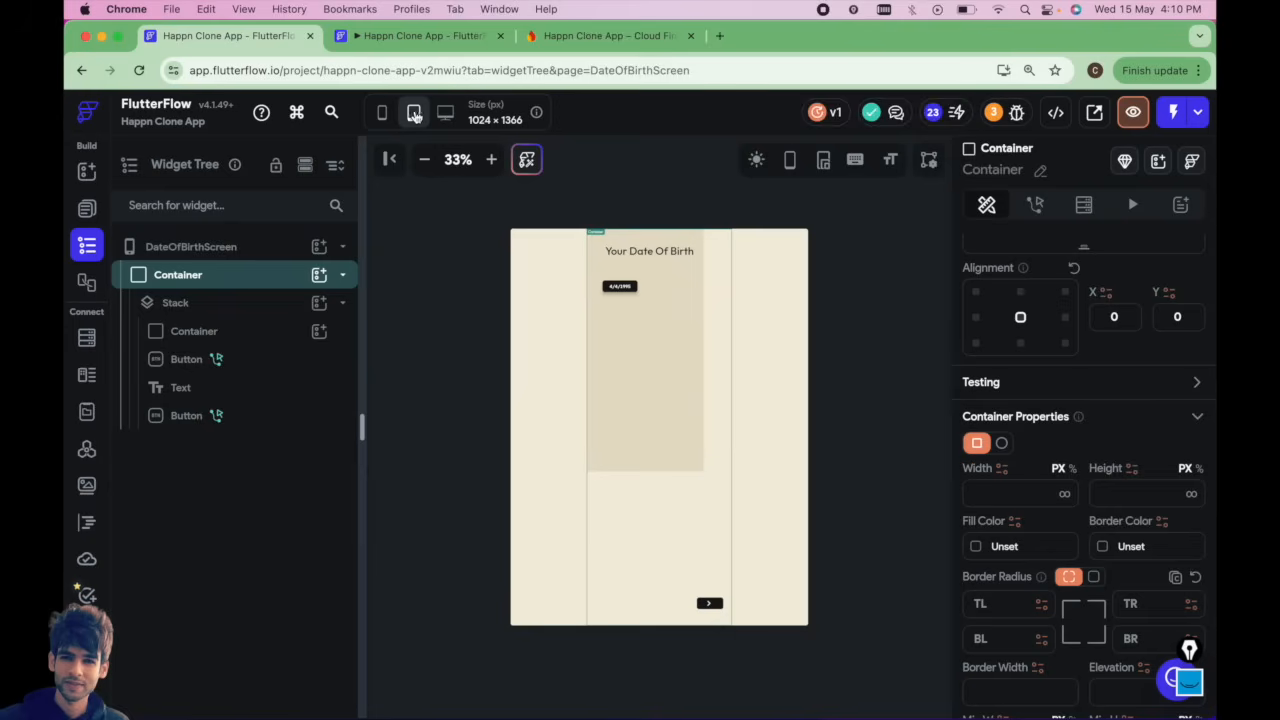
left_click(386, 115)
left_click(414, 113)
left_click(386, 115)
left_click(445, 112)
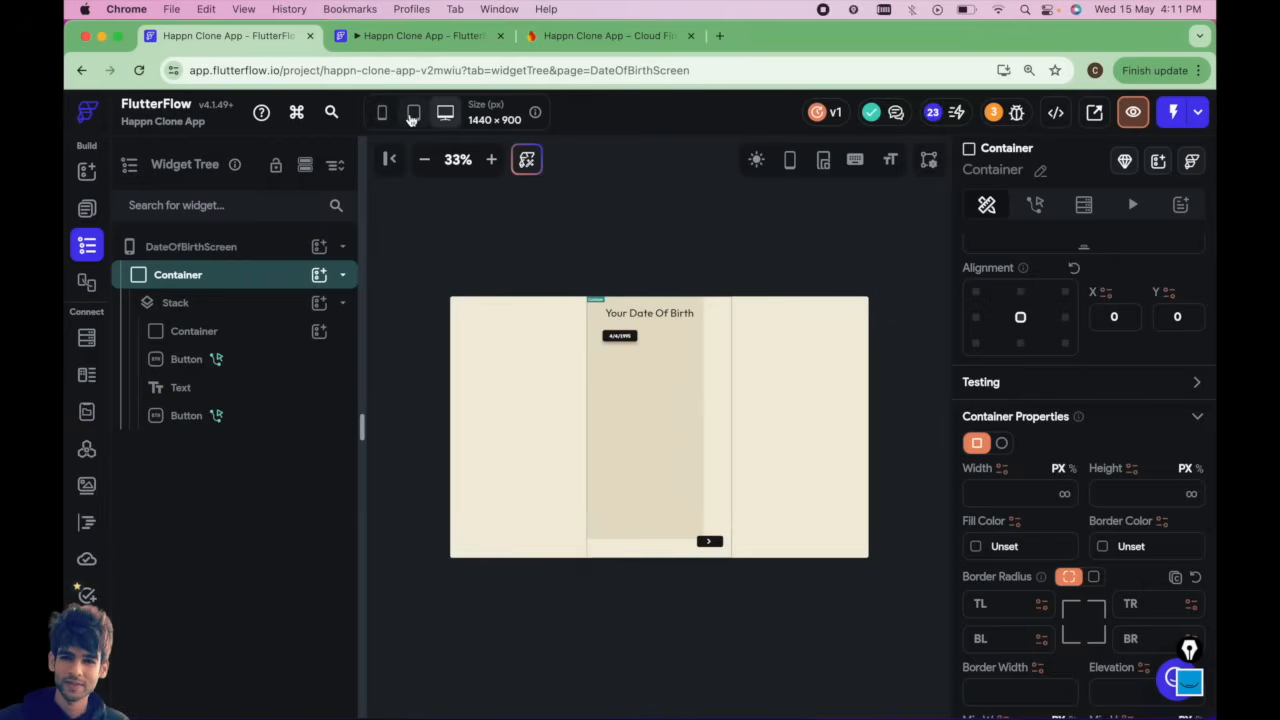
left_click(414, 113)
Open the AdminDashboard page and zoom in to examine its tablet layout.
left_click(86, 208)
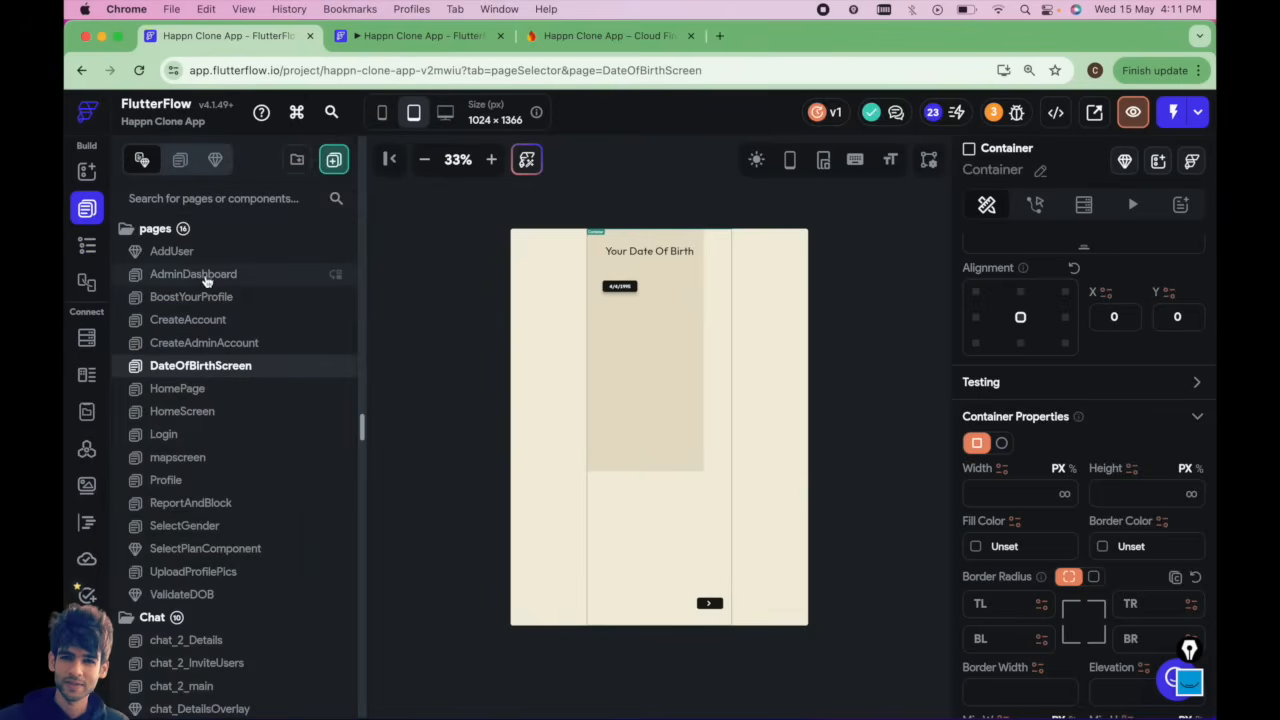
left_click(207, 277)
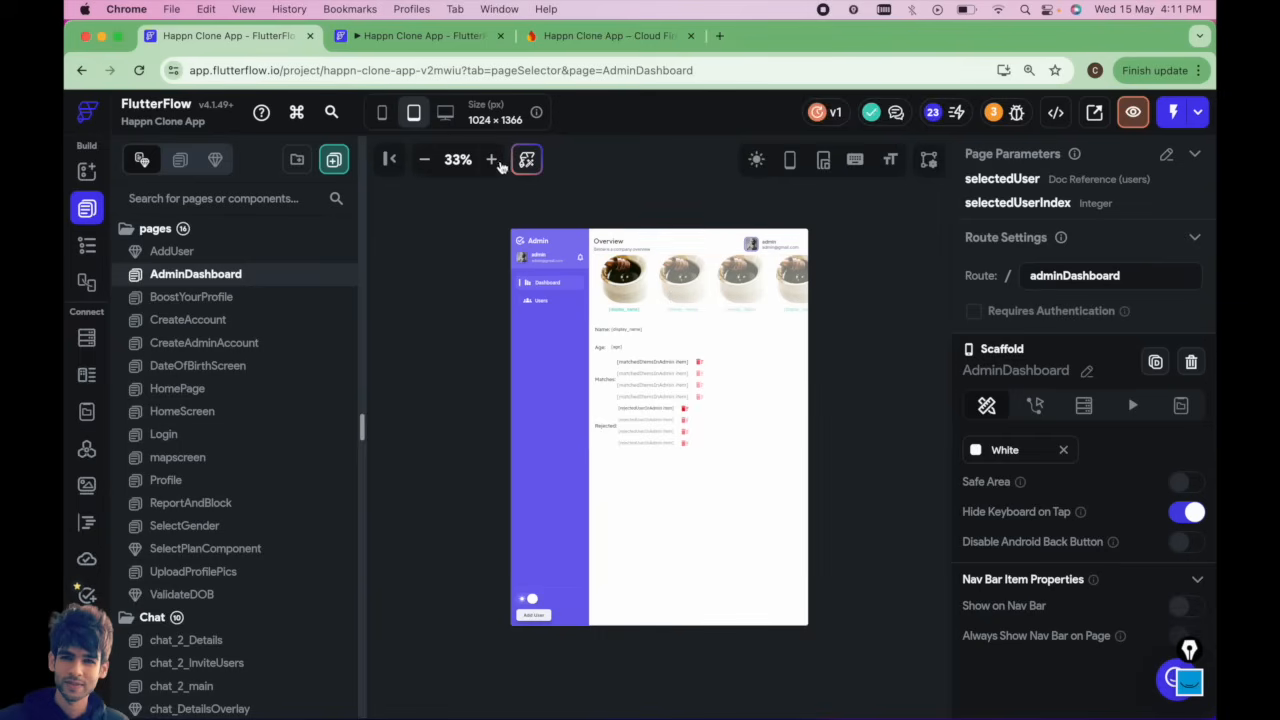
left_click(491, 159)
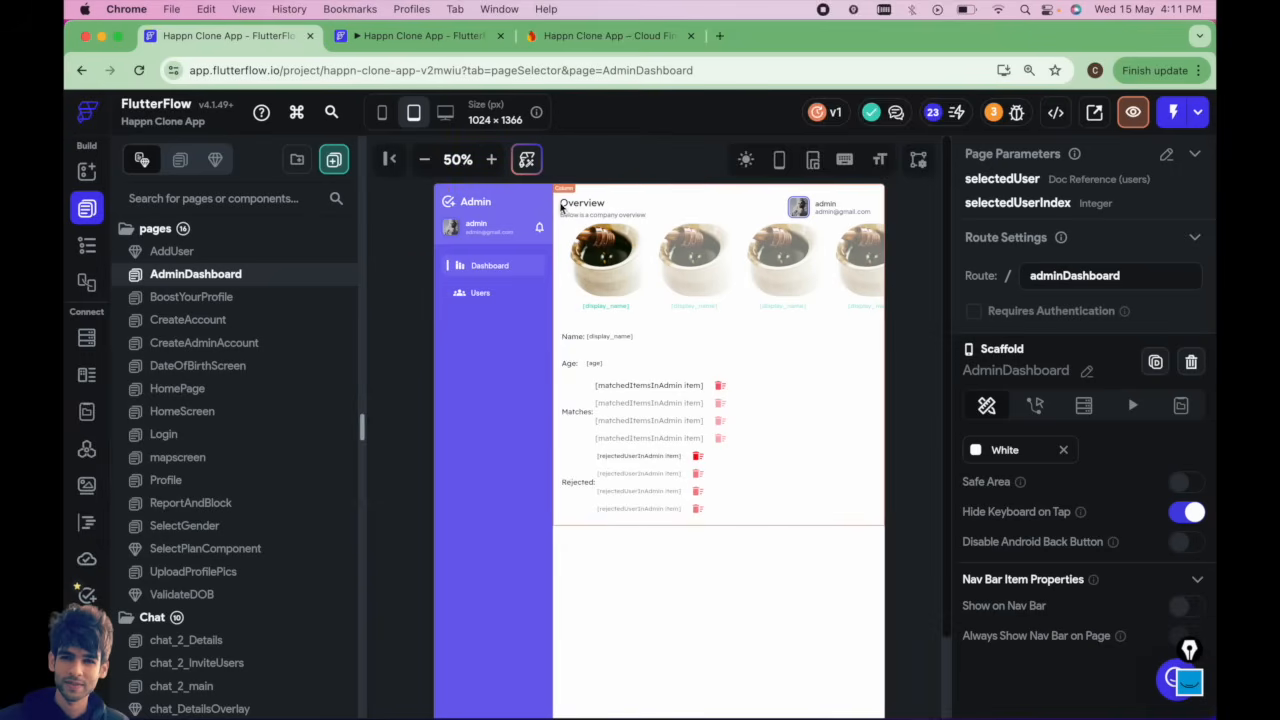
scroll(646, 465, "down", 3)
scroll(645, 468, "up", 3)
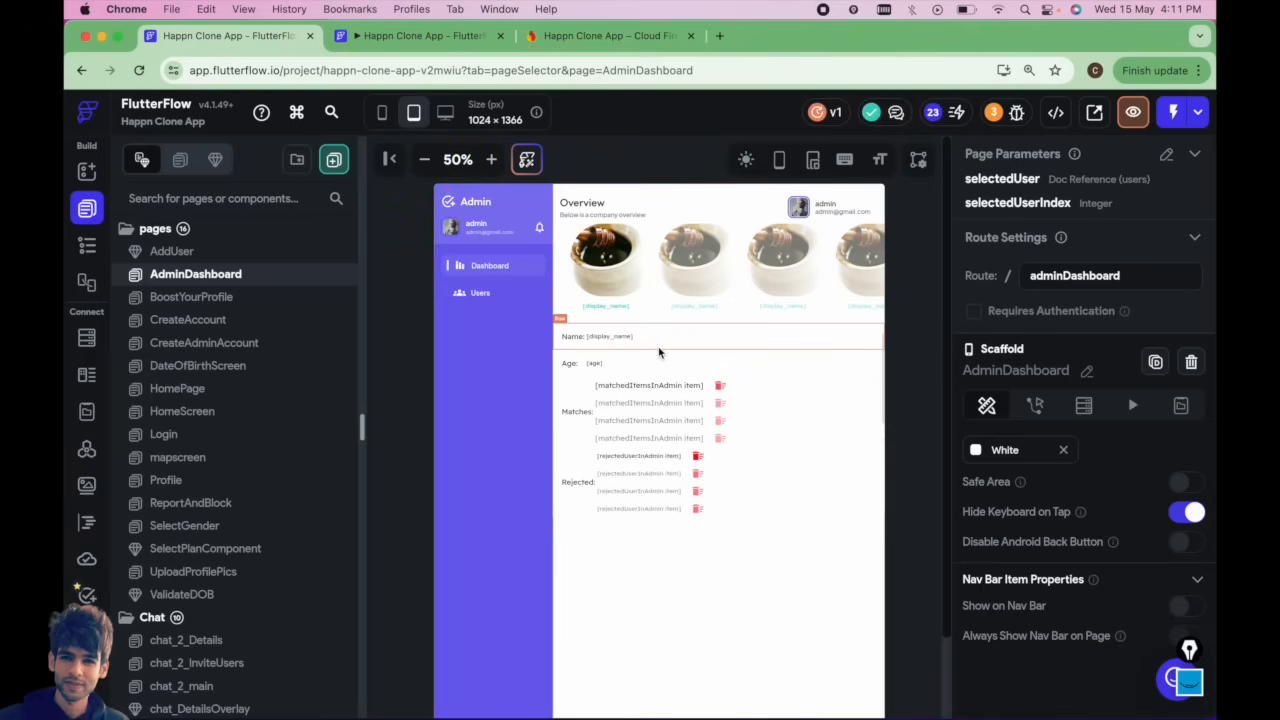